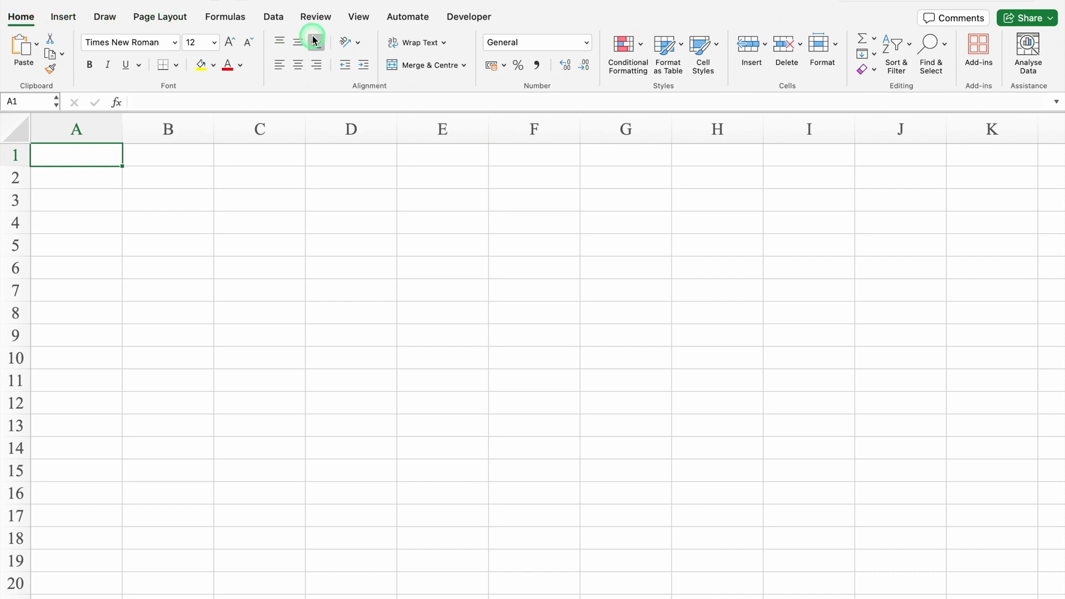
Step: Add a conditional formatting rule to cell A1 that highlights values equal to Office using Light Red Fill with Dark Red Text
click(642, 46)
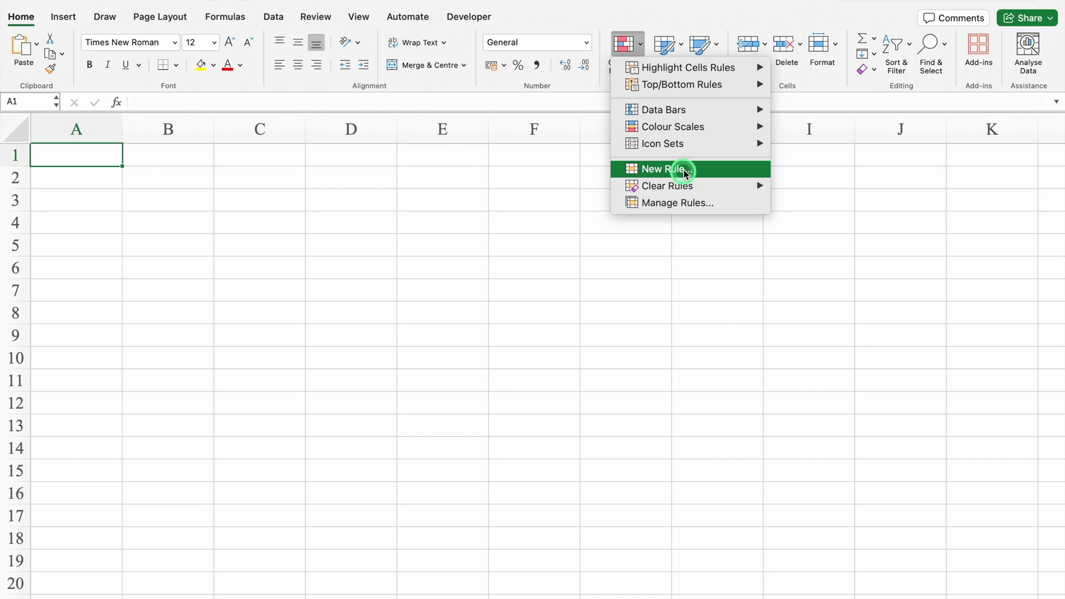
mouse_move(739, 76)
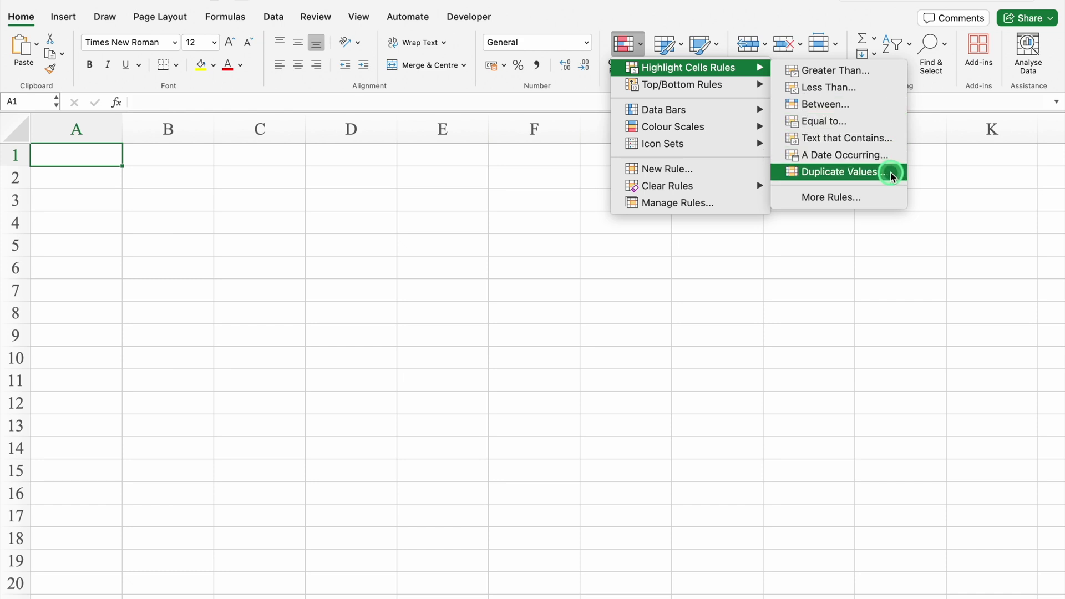
click(875, 127)
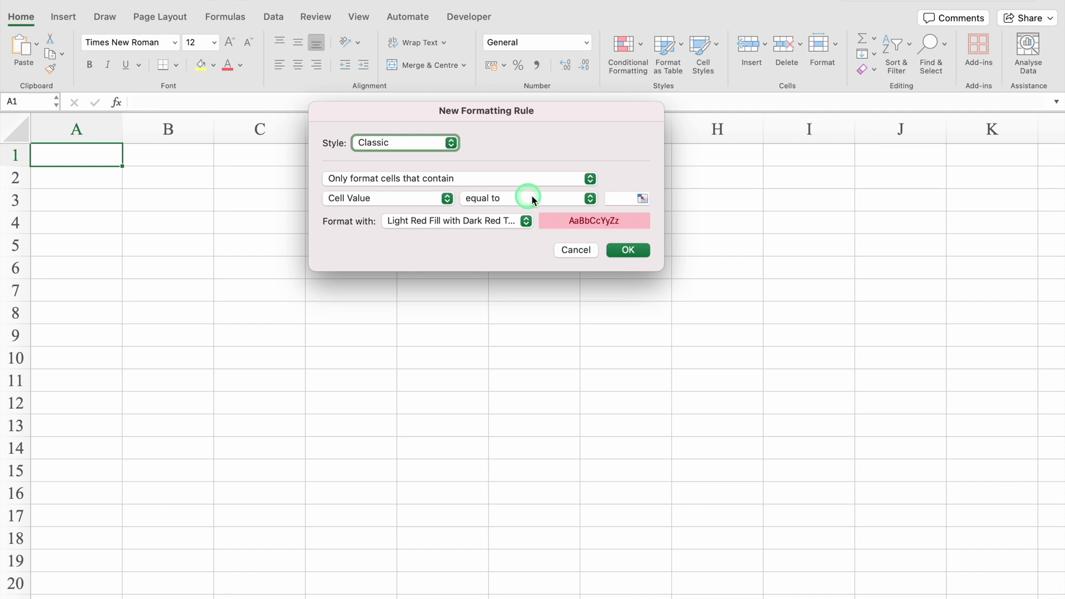
click(627, 198)
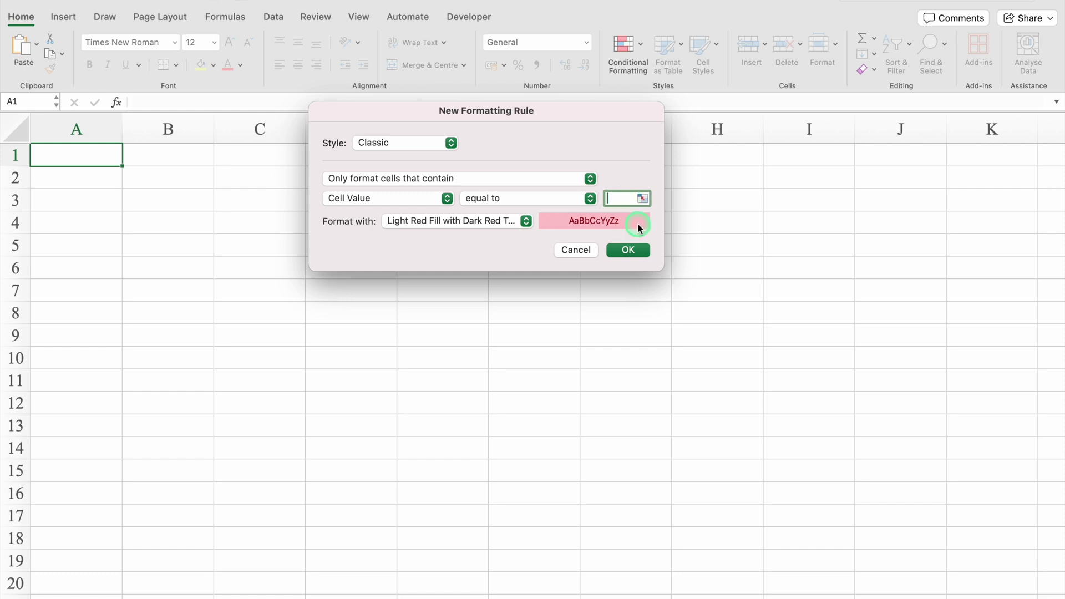
text(Office)
click(635, 250)
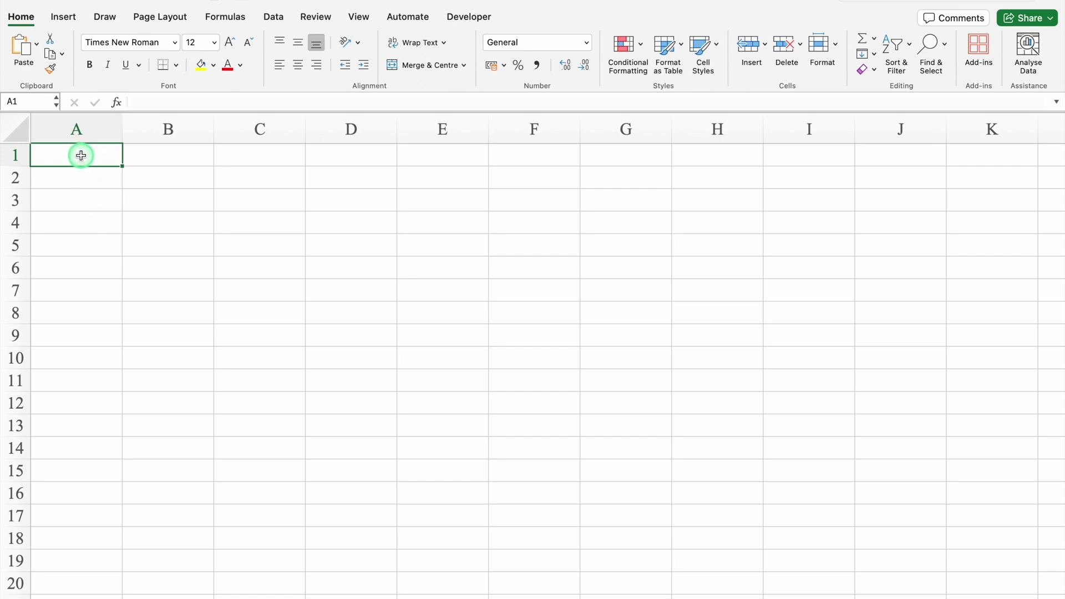
Step: Test the rule in cell A1 by entering Office and replacing it with Monk
text(Office)
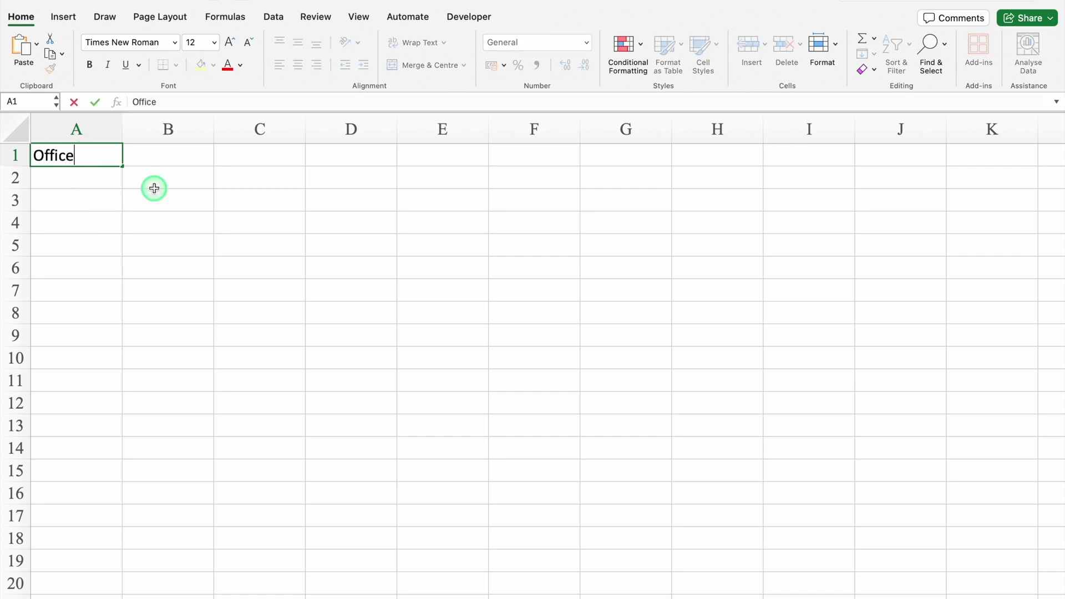
key(Return)
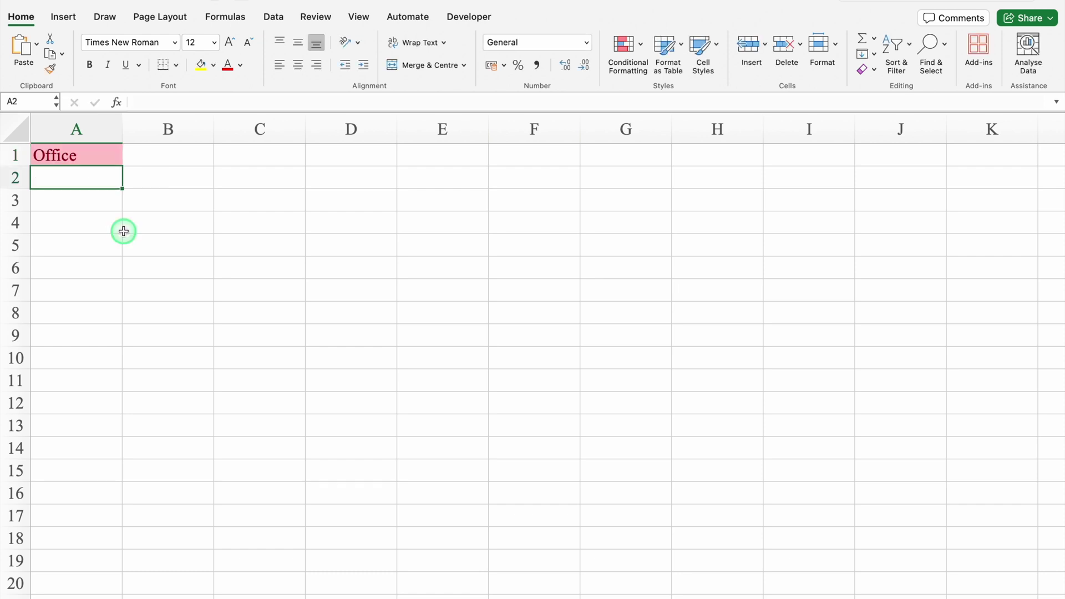
key(Up)
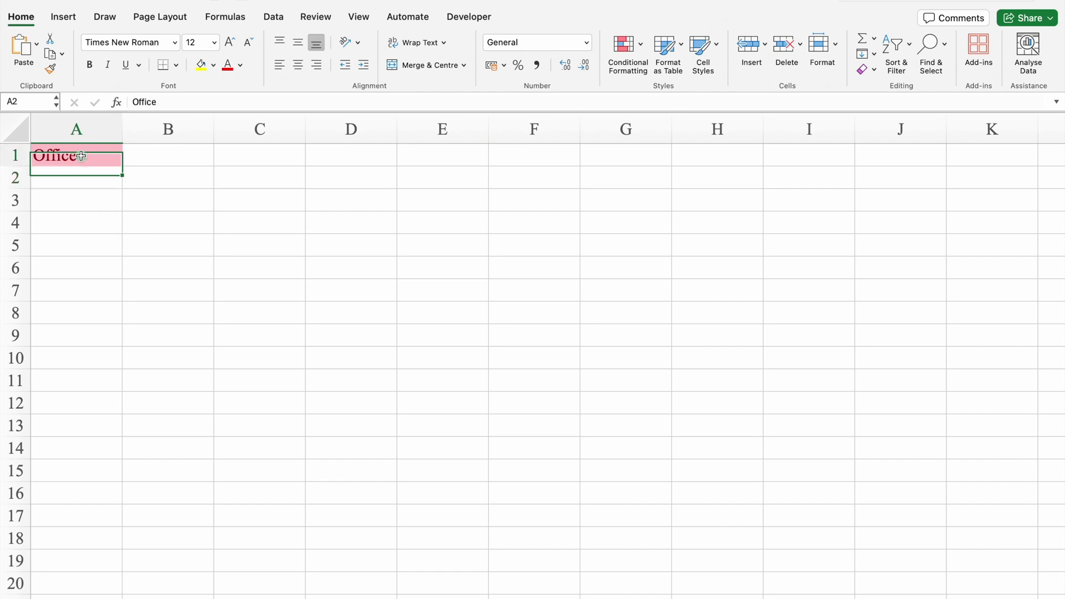
text(Monk)
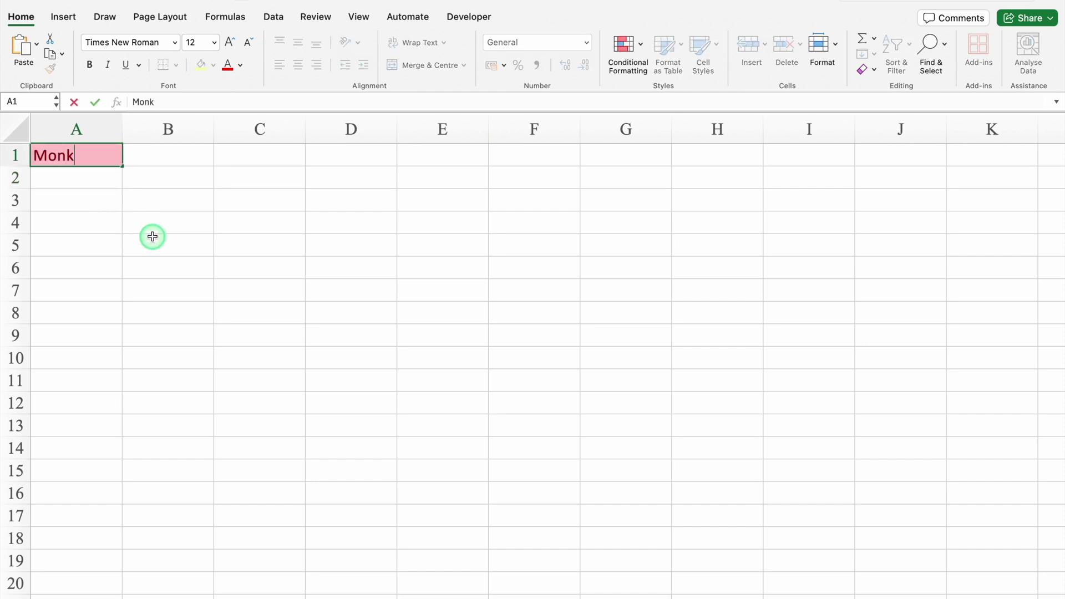
key(Return)
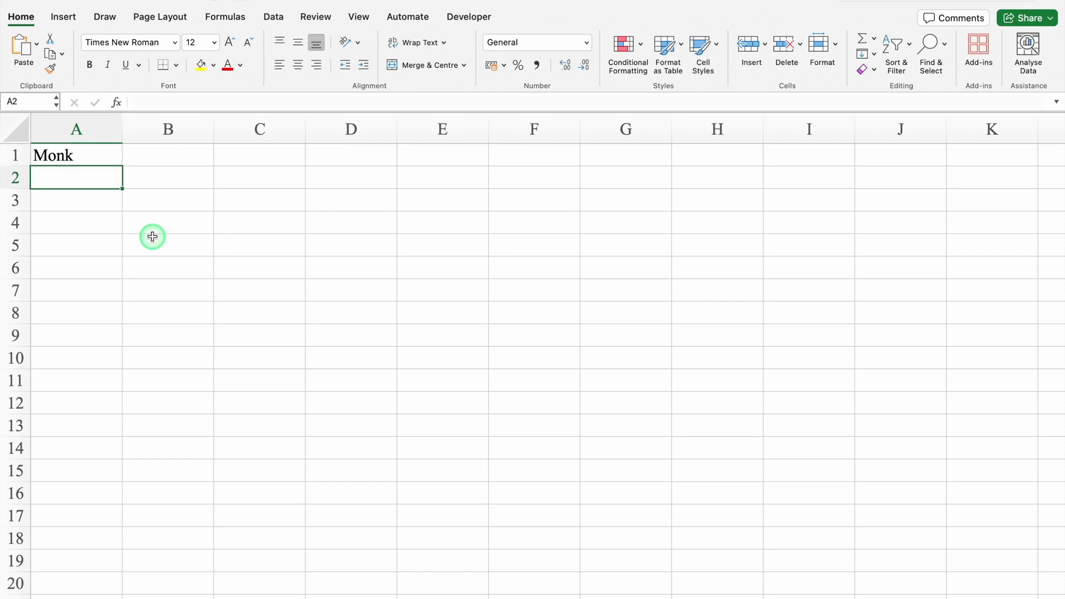
Step: Enter Office in cell C3
click(235, 203)
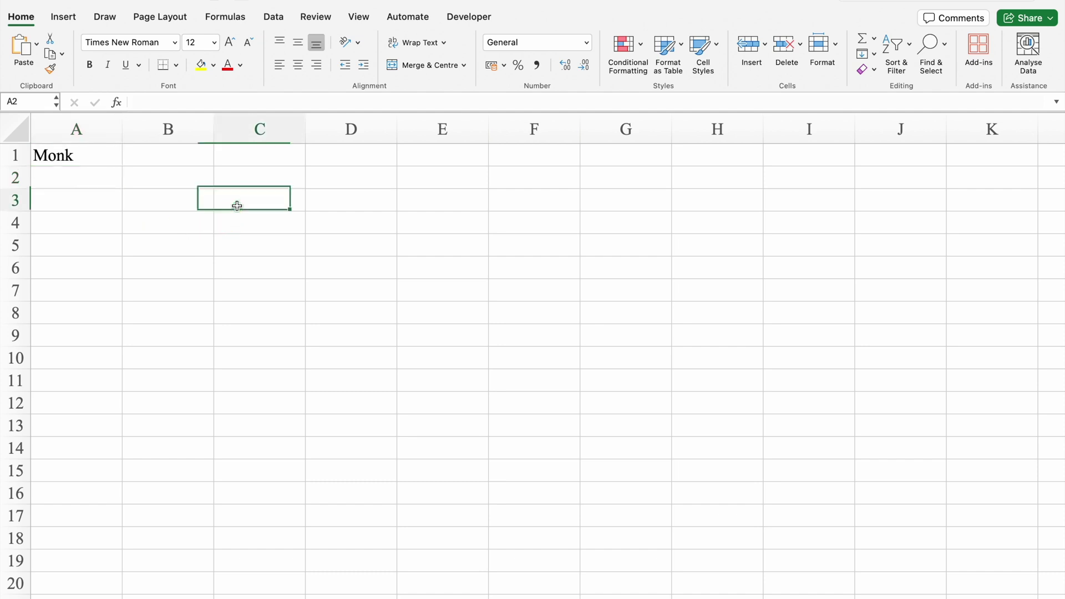
text(Office)
key(Return)
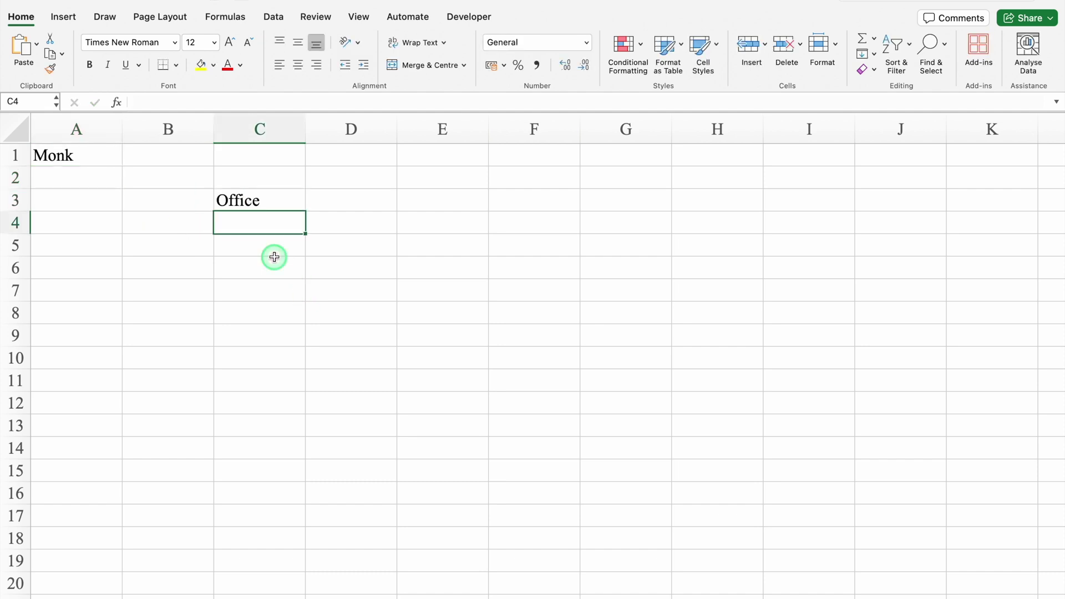
Step: Clear cell A1 and enter Office in it
click(90, 157)
key(Delete)
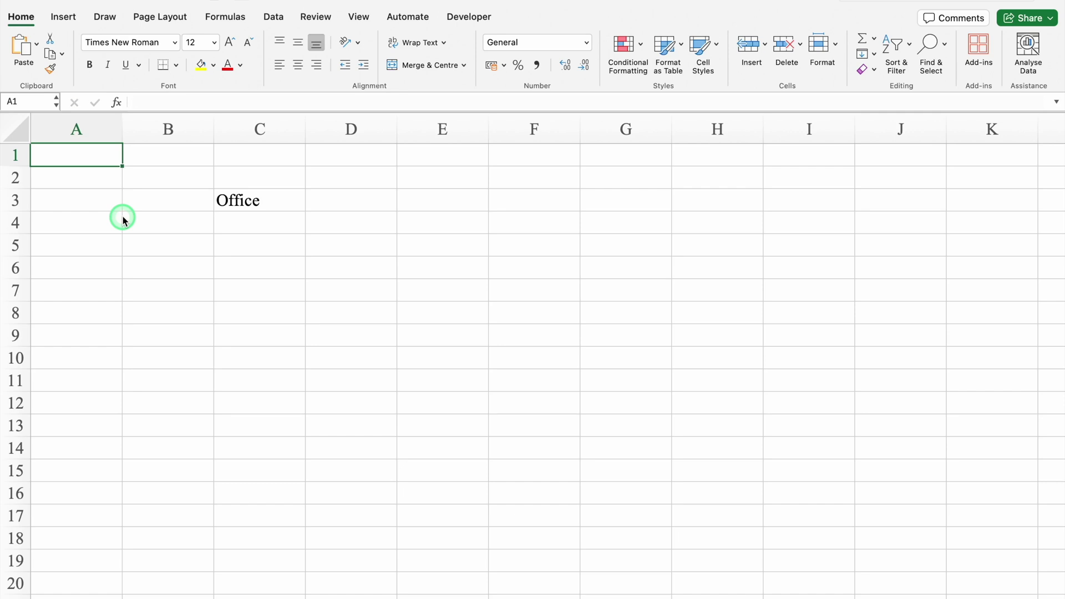
text(Office)
key(Return)
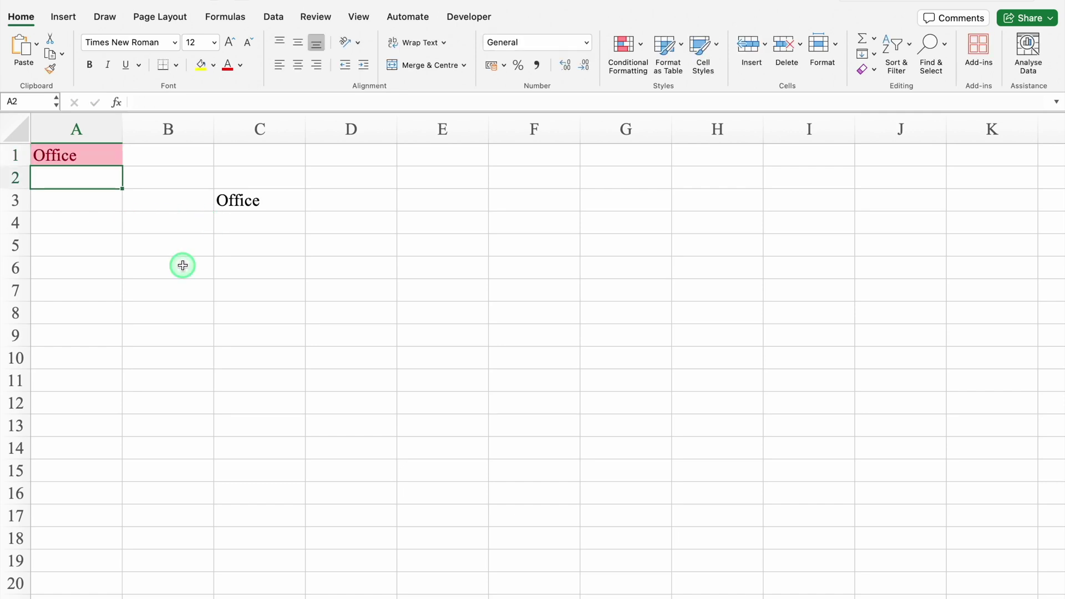
Step: Continue the list in column C with Monk in C4 and a person's first name in C5
click(278, 226)
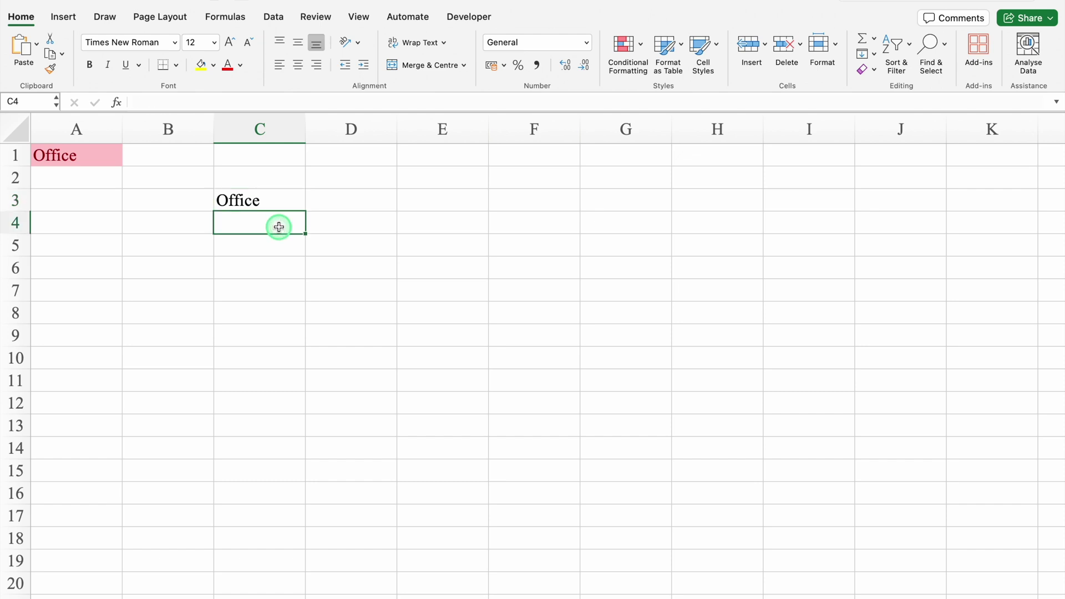
text(Monk)
key(Return)
text(Vijay)
key(Return)
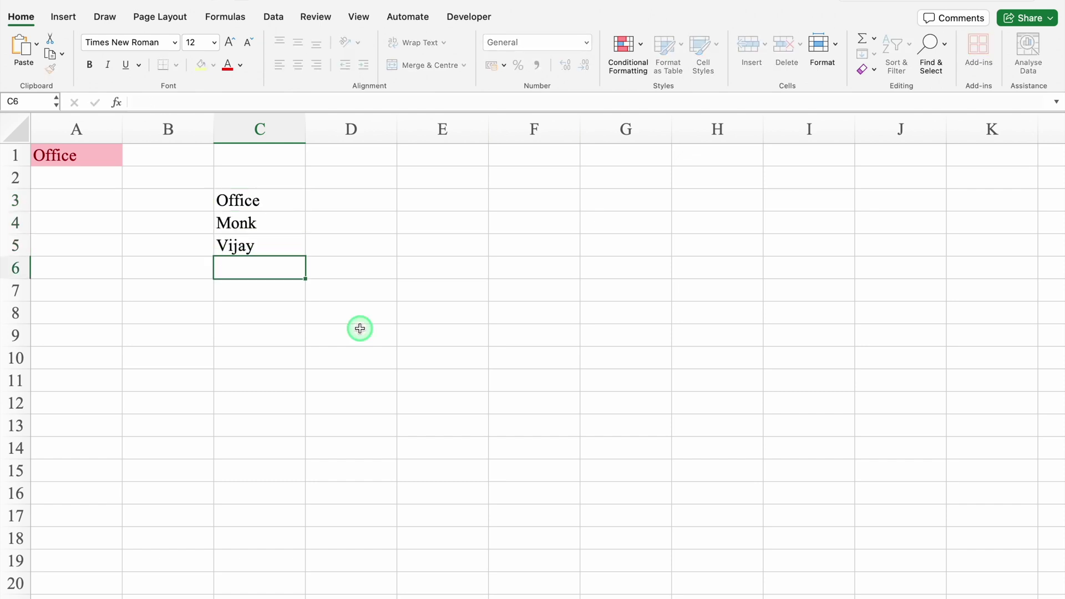
Step: Enter the colour labels Red, Green and Yellow in cells D3 to D5
click(347, 199)
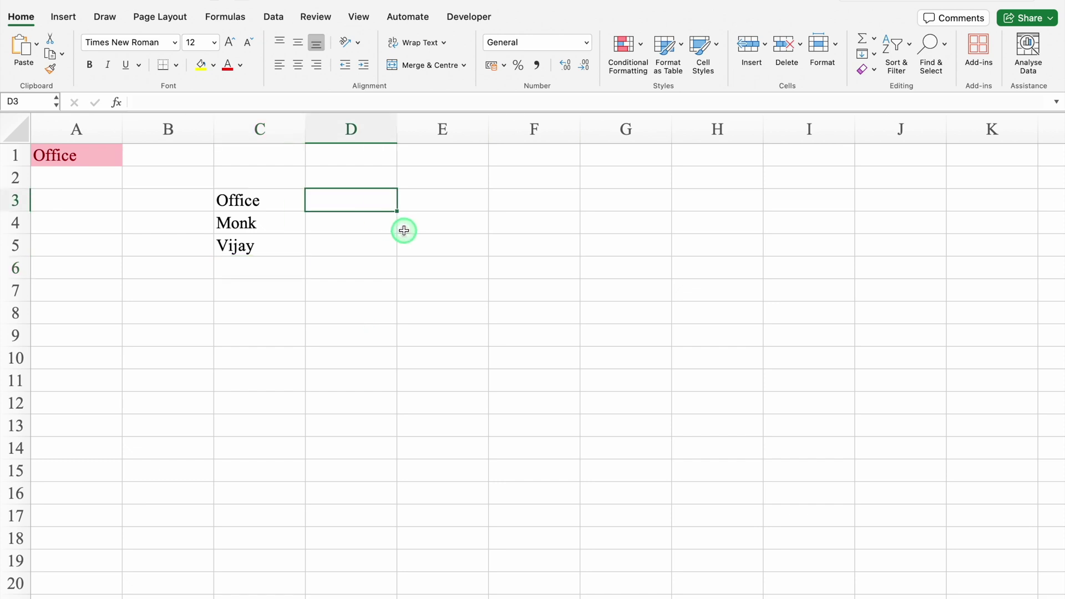
text(Red)
key(Return)
text(Green)
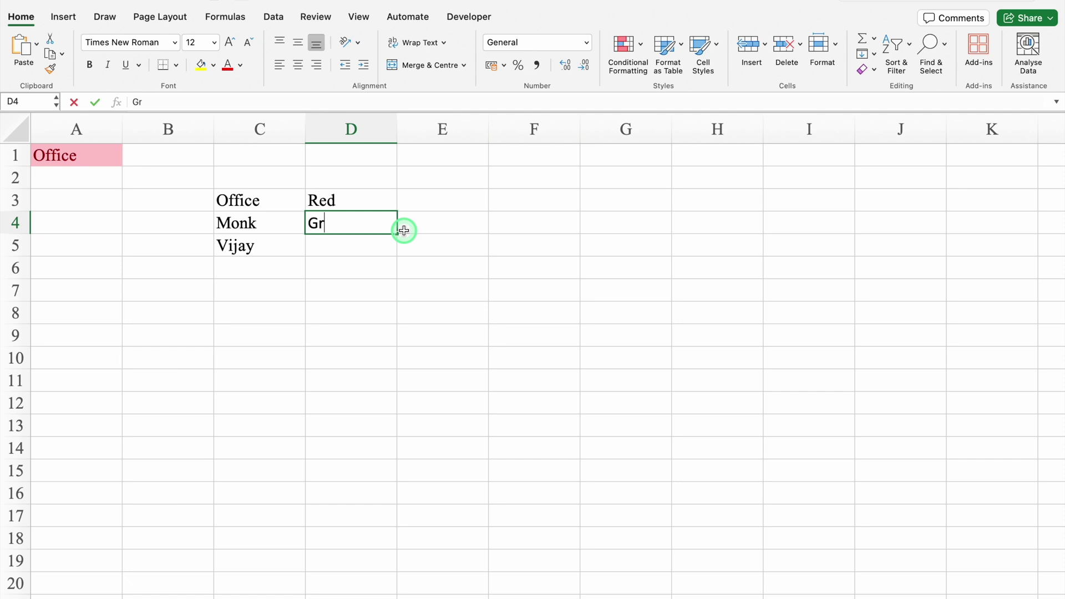
click(385, 242)
text(Yellow)
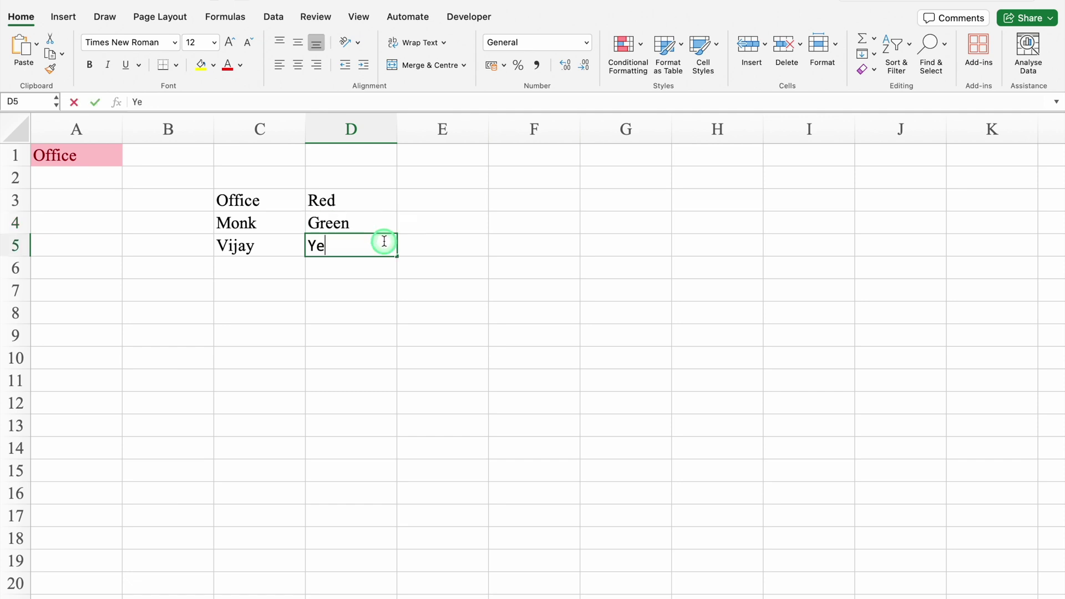
key(Return)
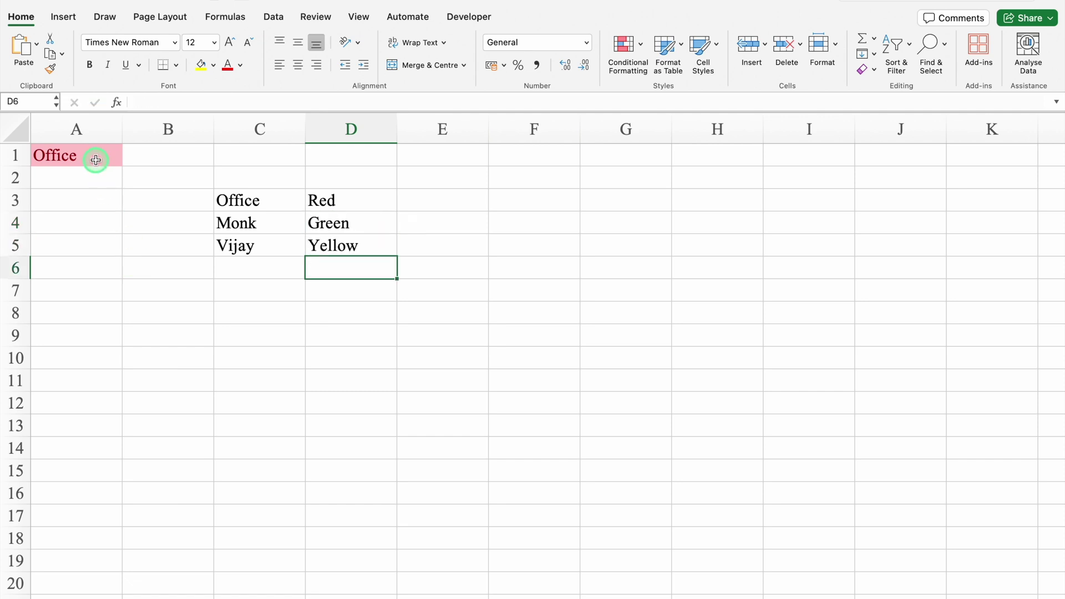
Step: Add an Equal To highlight rule to C3:C5 that formats Office with Light Red Fill with Dark Red Text
drag(279, 202, 280, 241)
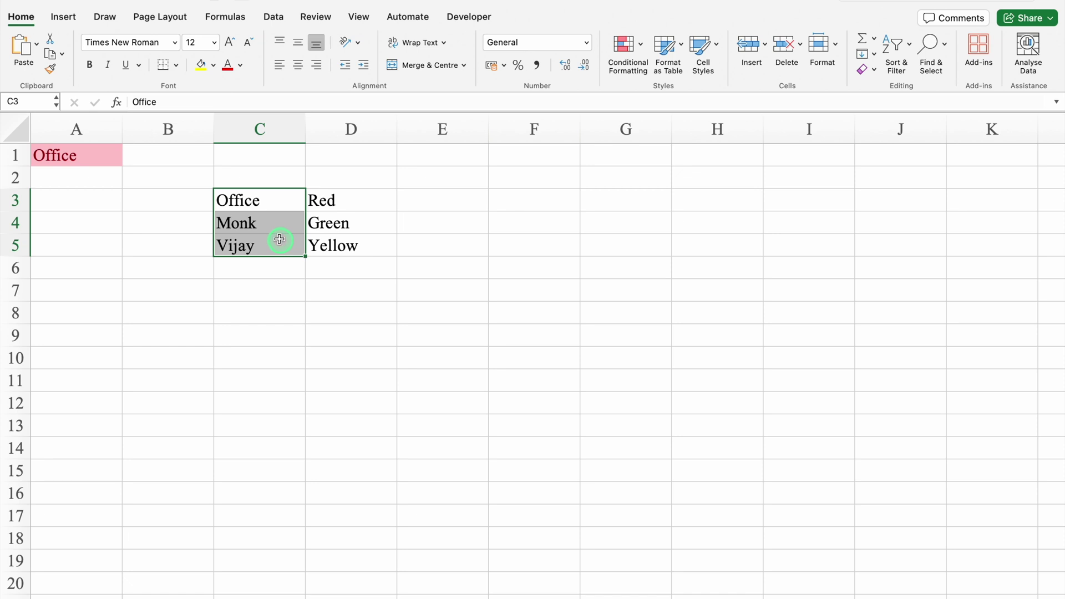
click(642, 48)
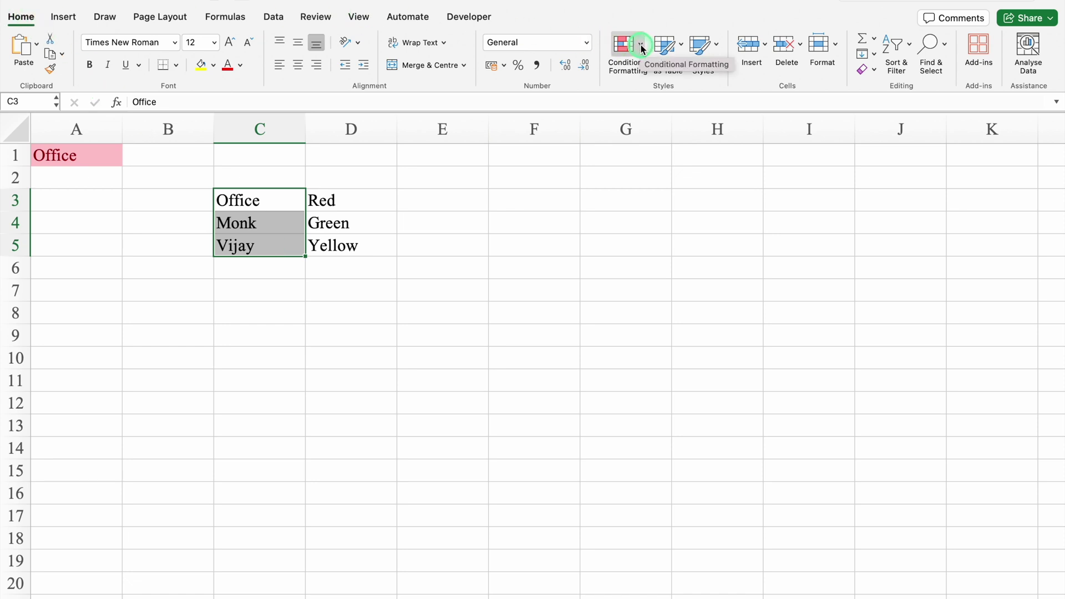
click(642, 48)
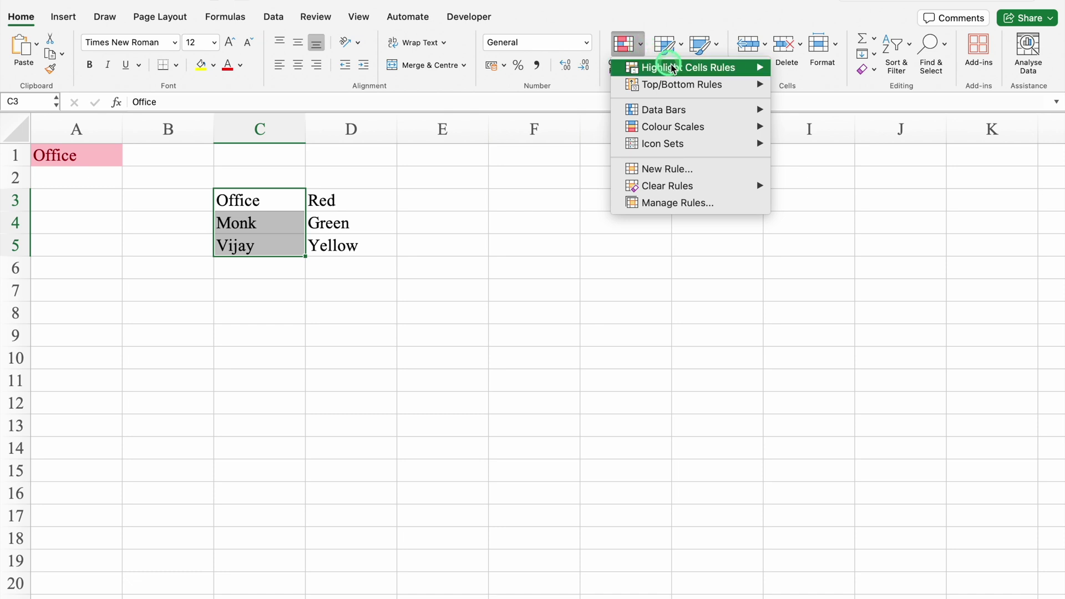
mouse_move(672, 67)
click(837, 122)
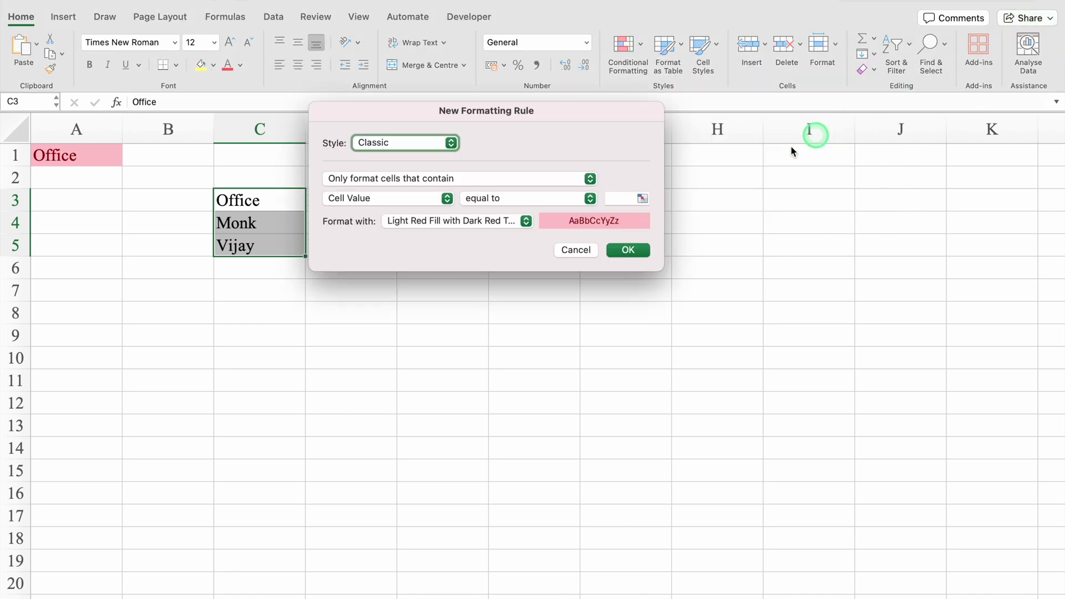
drag(549, 112, 690, 118)
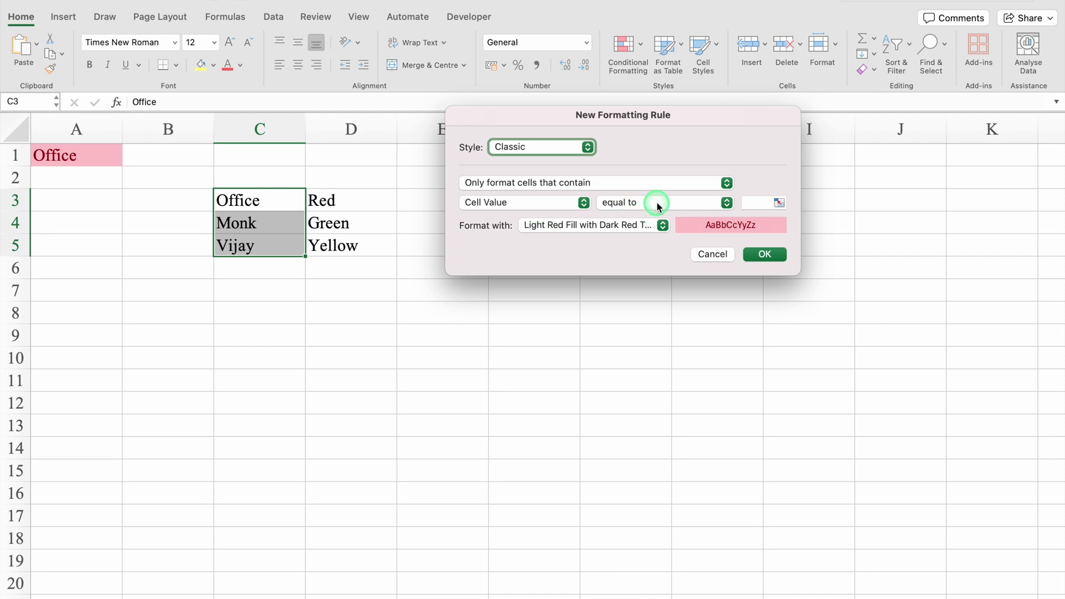
click(760, 202)
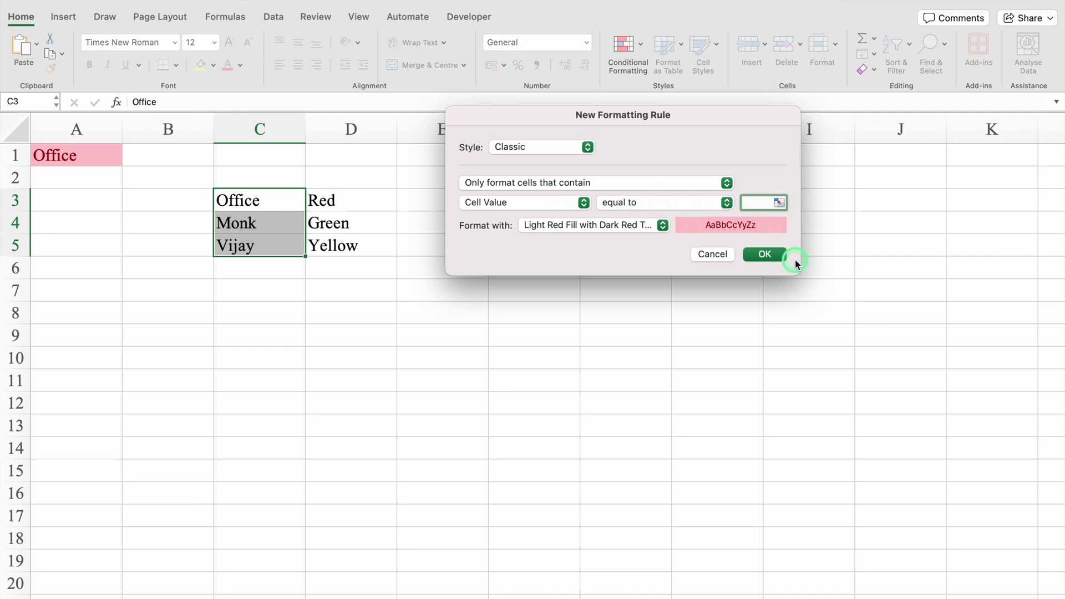
text(Office)
click(664, 225)
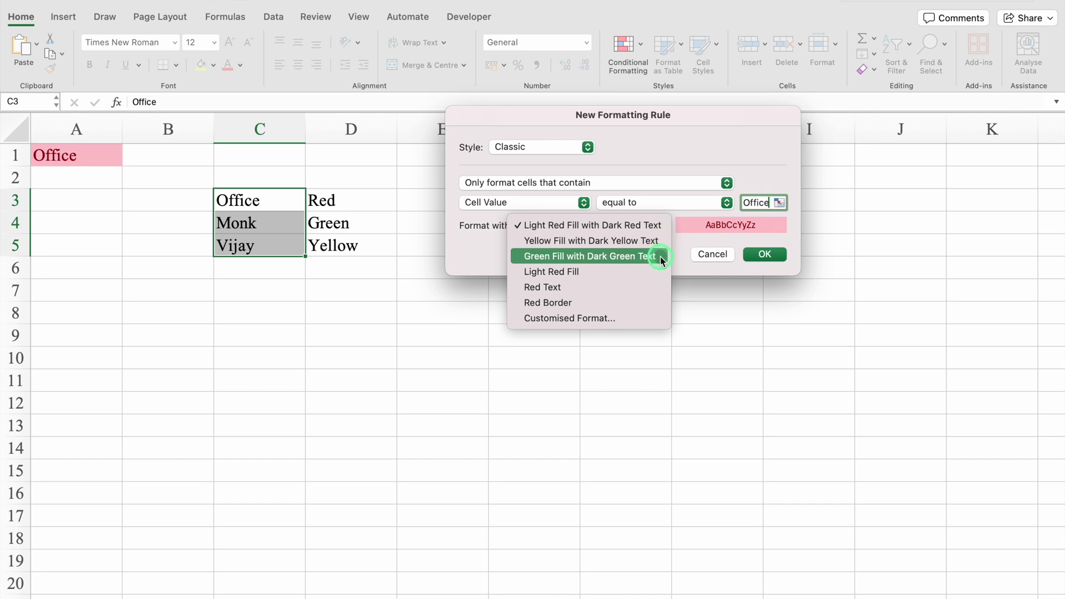
click(652, 228)
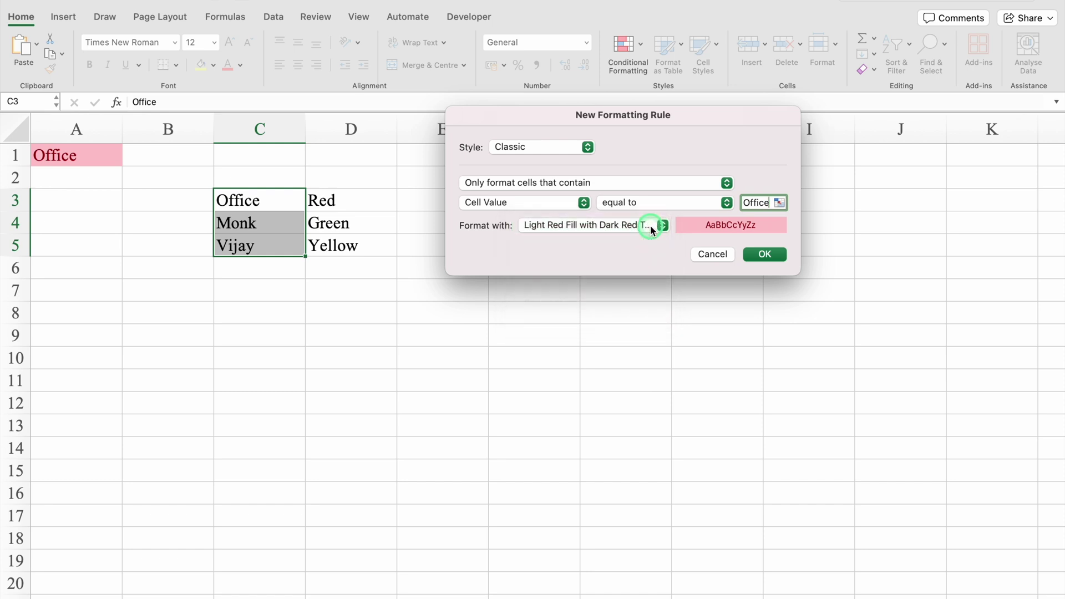
click(767, 253)
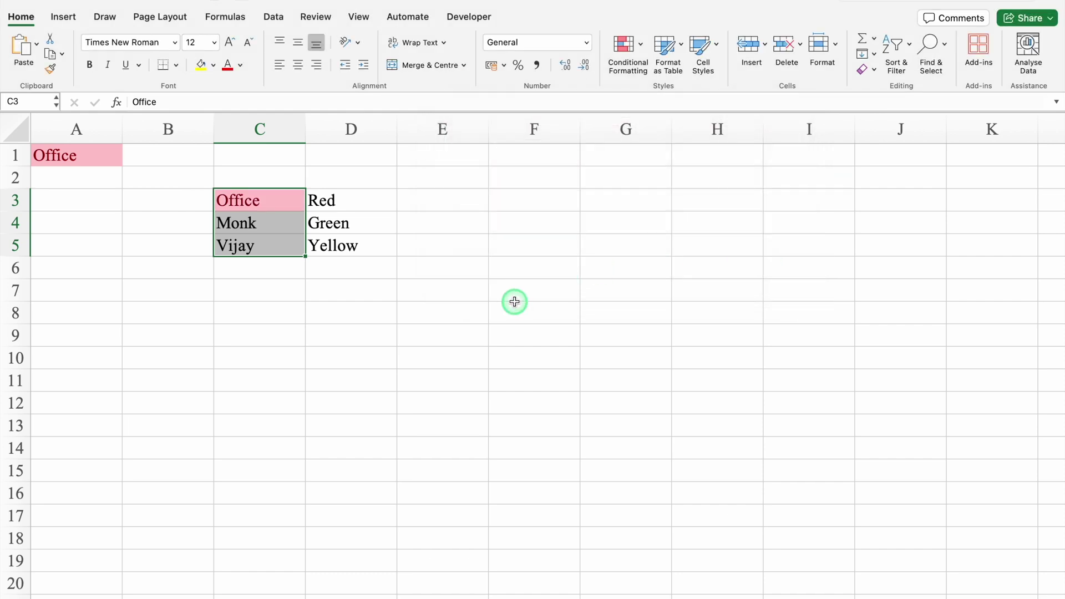
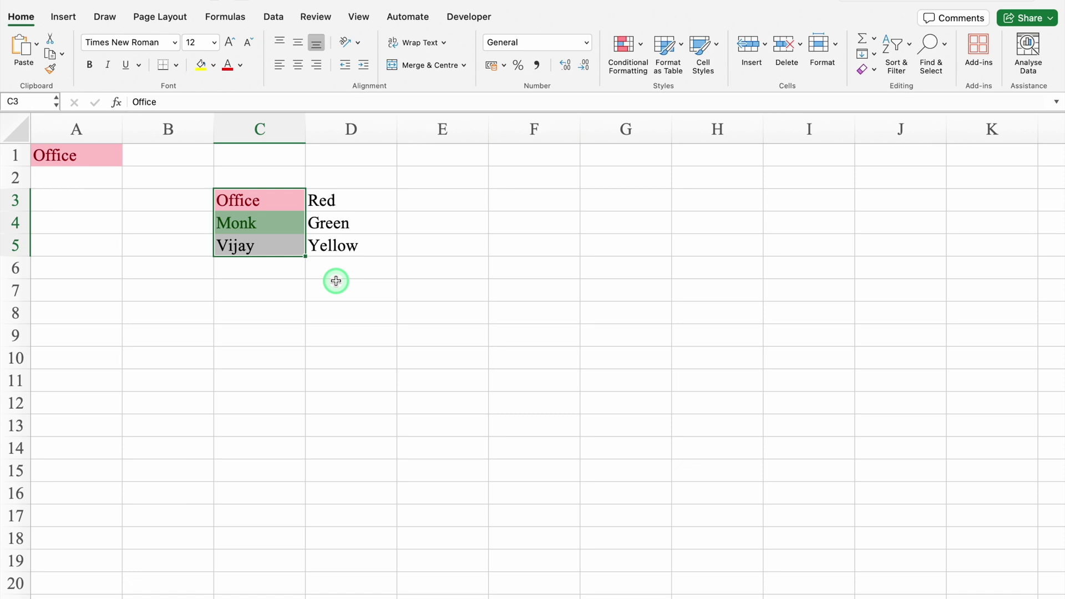
Step: Add an Equal To highlight rule to C3:C5 that formats the first name from C5 with Yellow Fill with Dark Yellow Text
click(628, 49)
mouse_move(675, 67)
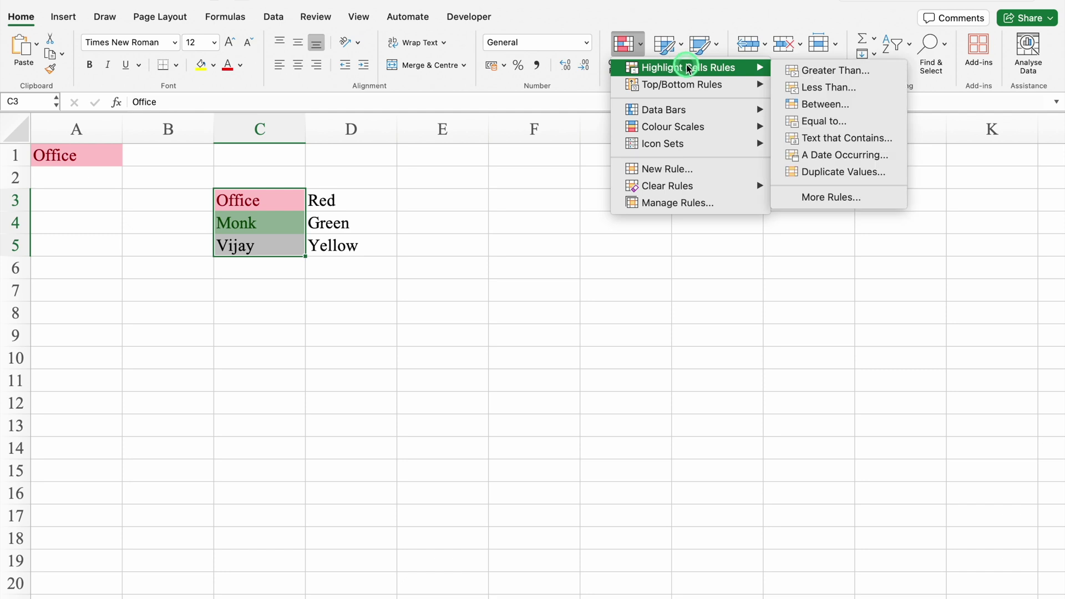
click(820, 119)
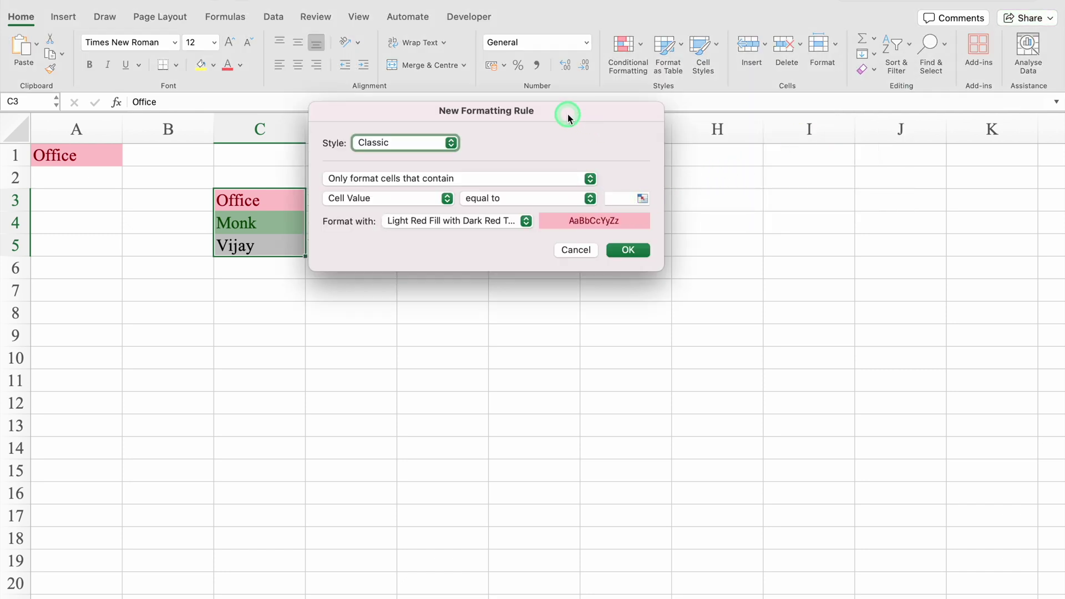
drag(568, 117, 704, 127)
click(760, 208)
click(764, 261)
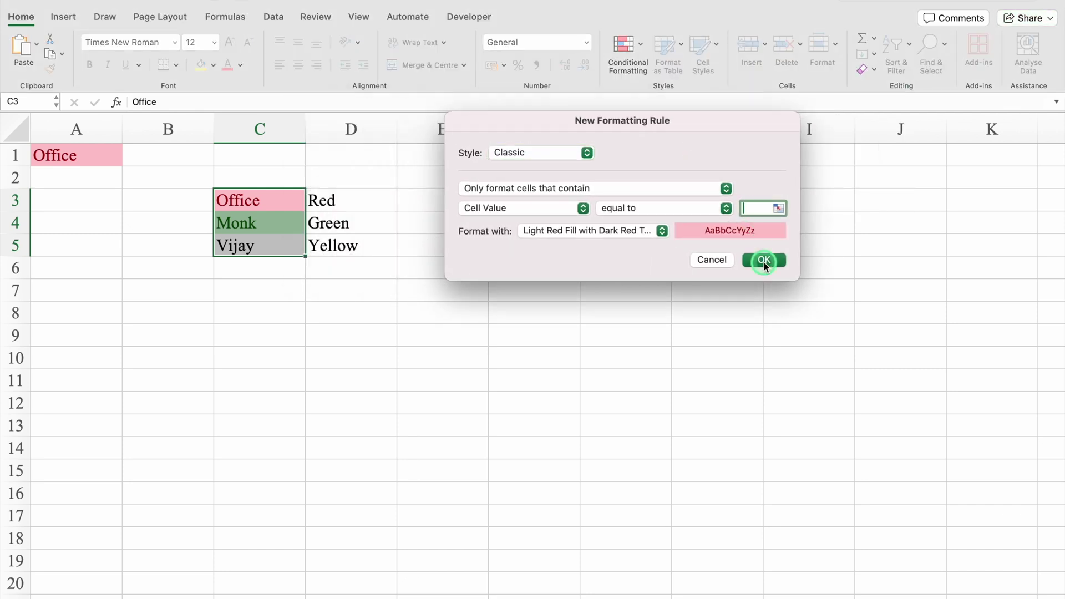
text(Vijay)
click(658, 228)
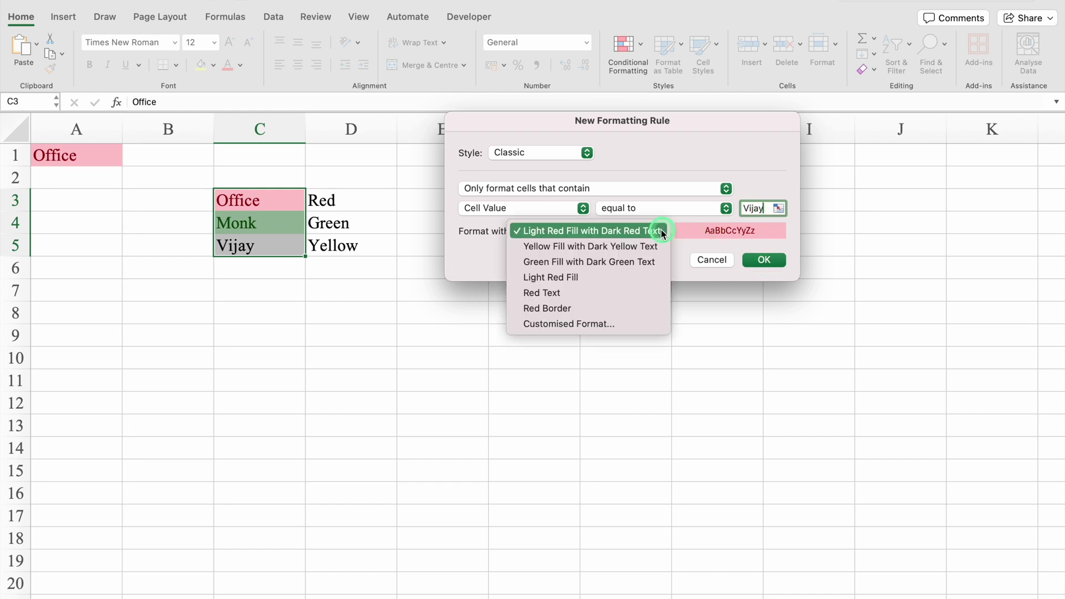
click(656, 248)
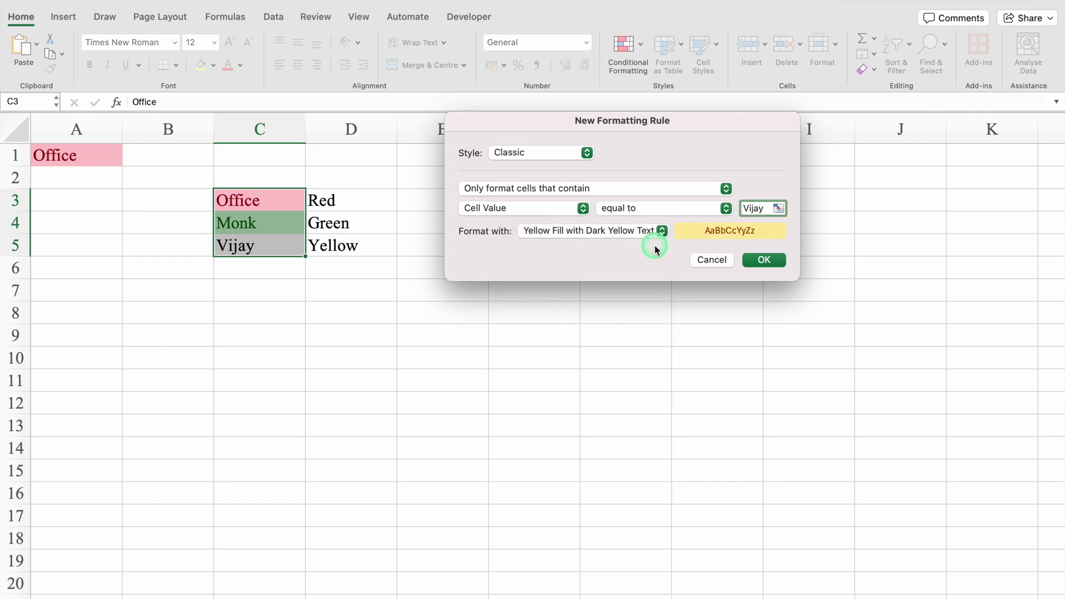
click(764, 260)
click(463, 338)
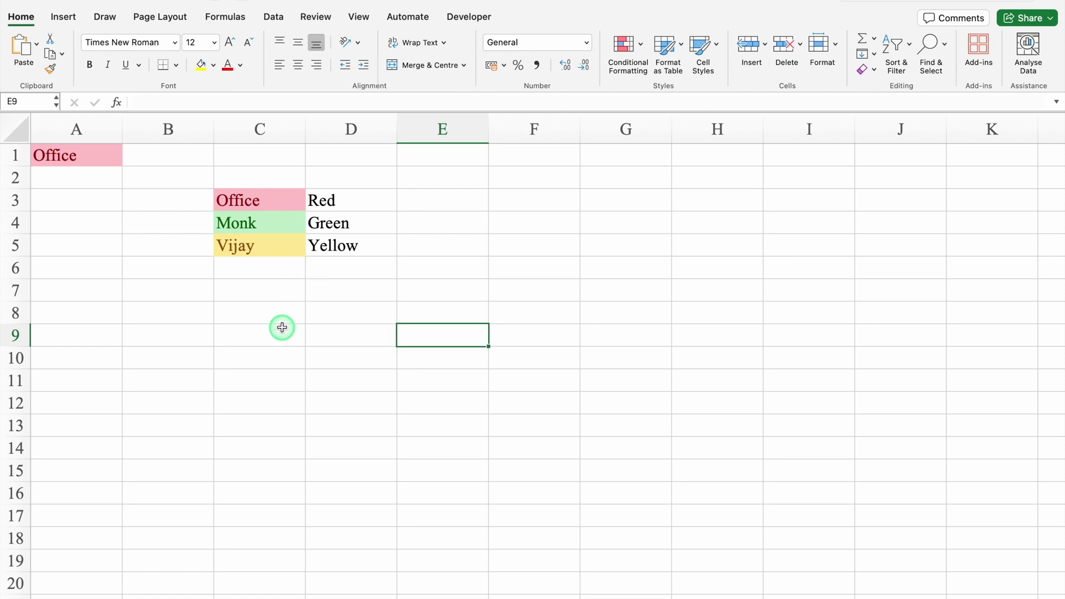
Step: Test the rules by entering the person's first name in C3, Office in C4 and Monk in C5
click(254, 200)
text(Vijay)
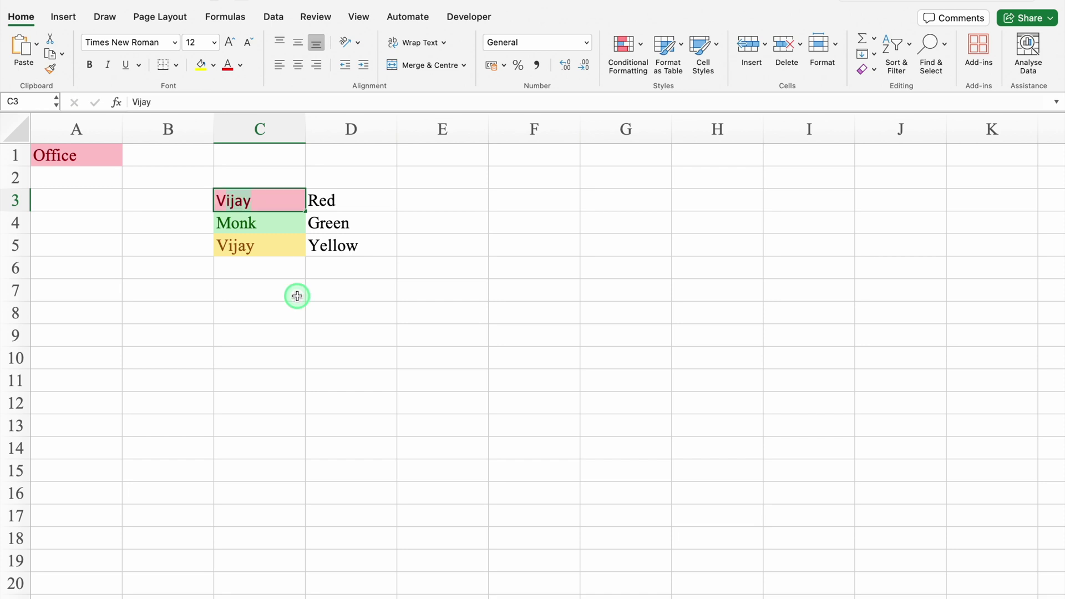
key(Return)
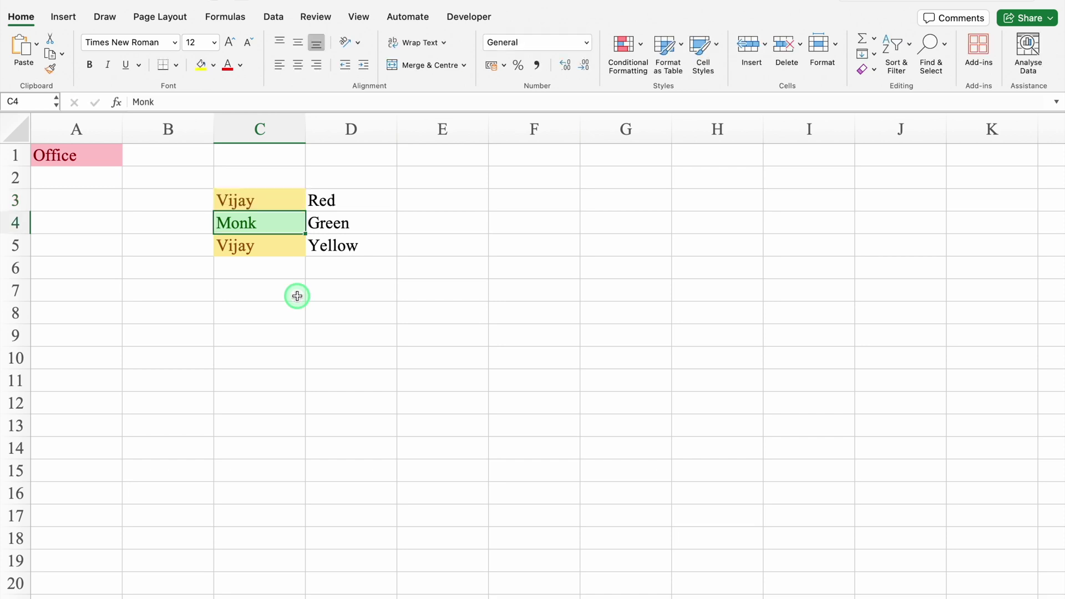
text(Office)
key(Return)
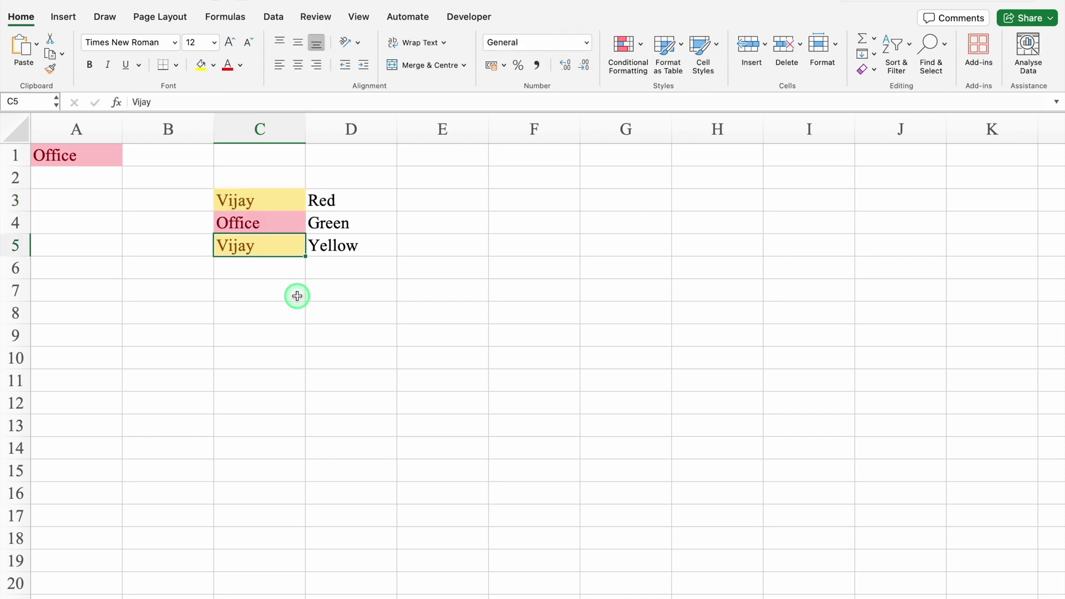
text(Monk)
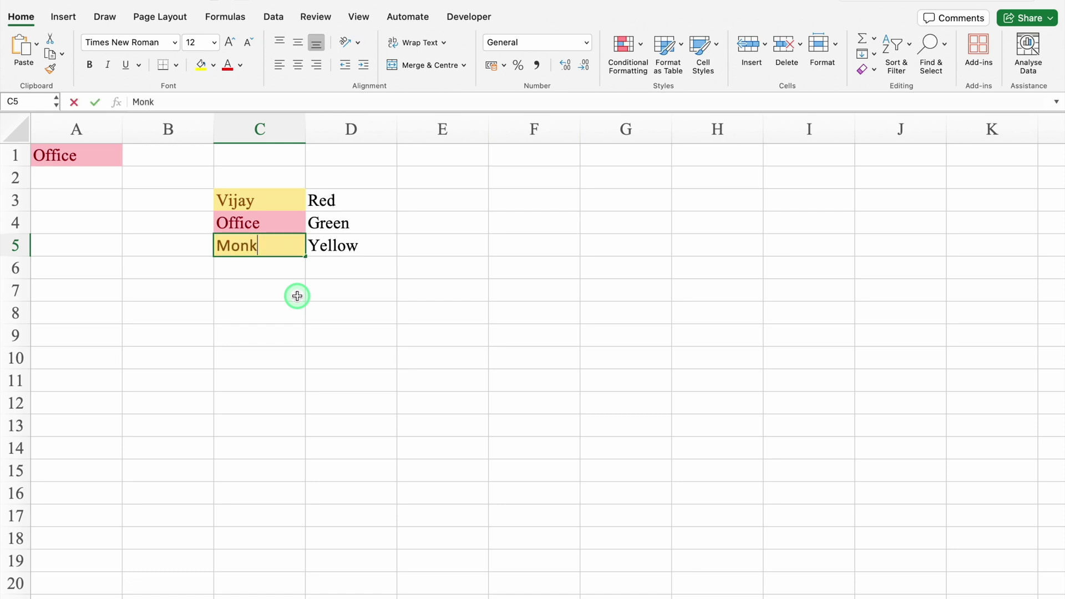
key(Return)
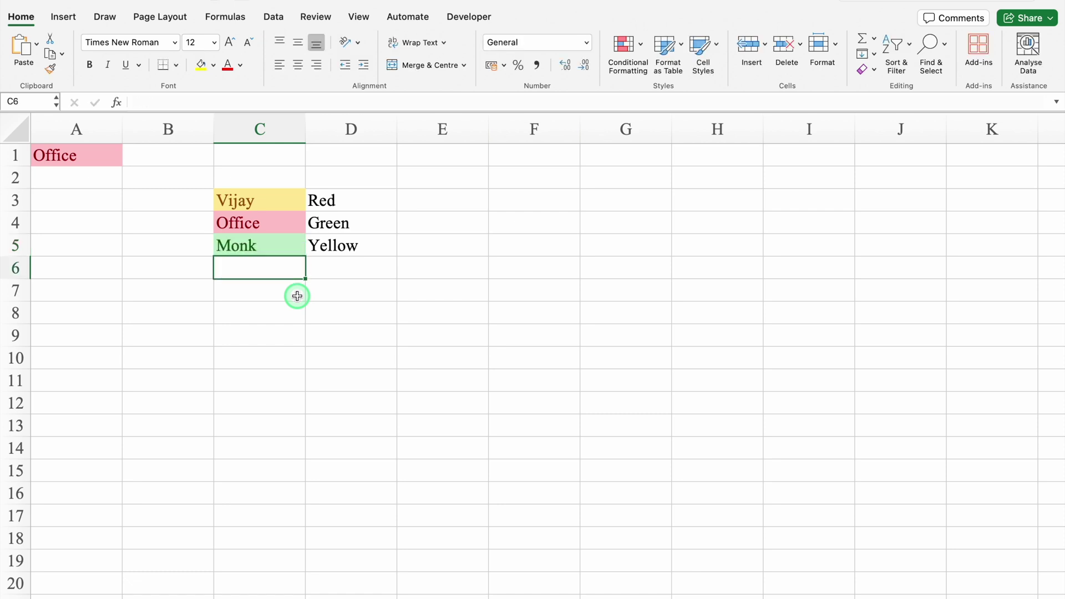
Step: Replace the entries in C4 and C5 with the same first name as in C3
click(274, 223)
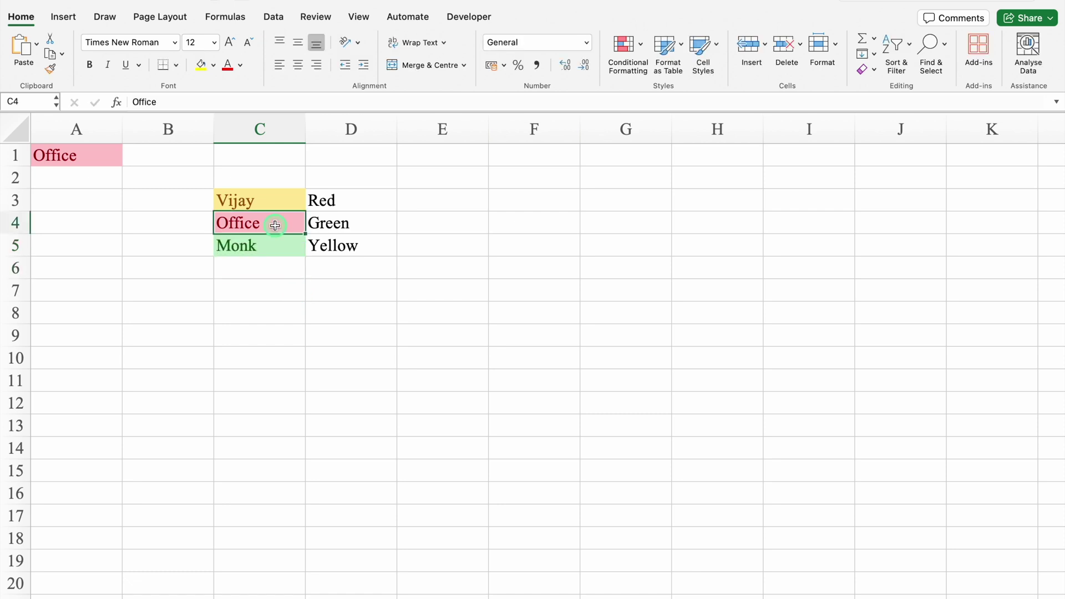
text(Vijay)
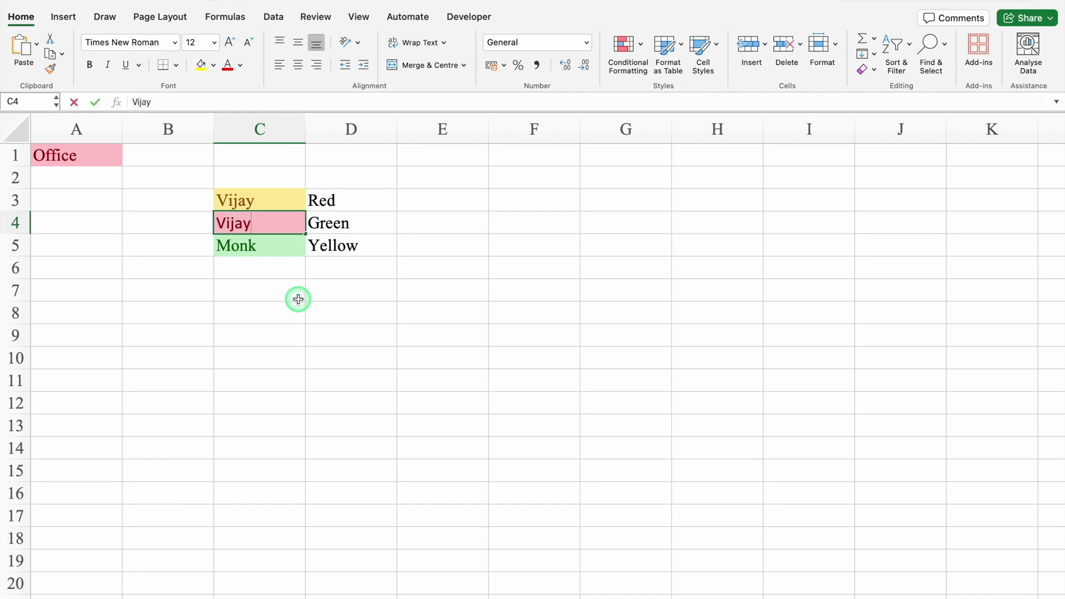
key(Return)
text(Vijay)
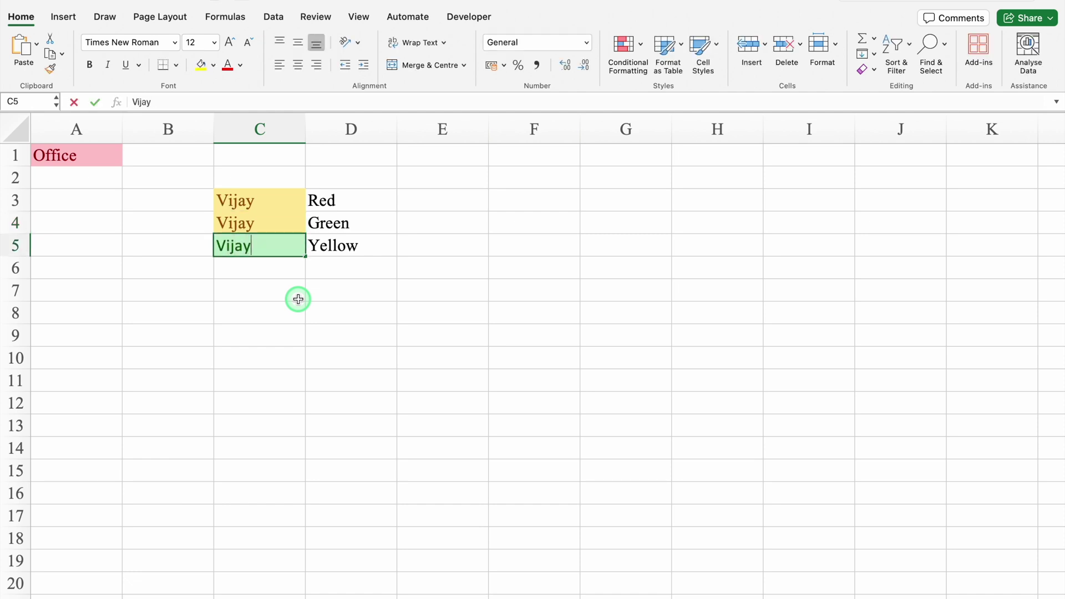
key(Return)
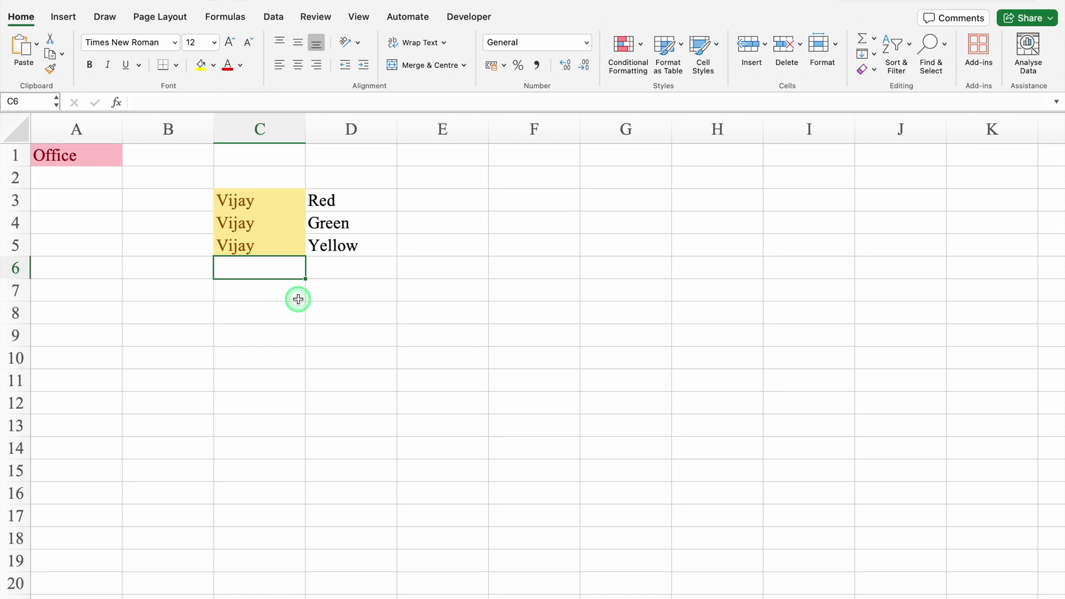
Step: Replace the entries in cells C3, C4 and C5 with Monk
click(282, 200)
text(Monk)
key(Return)
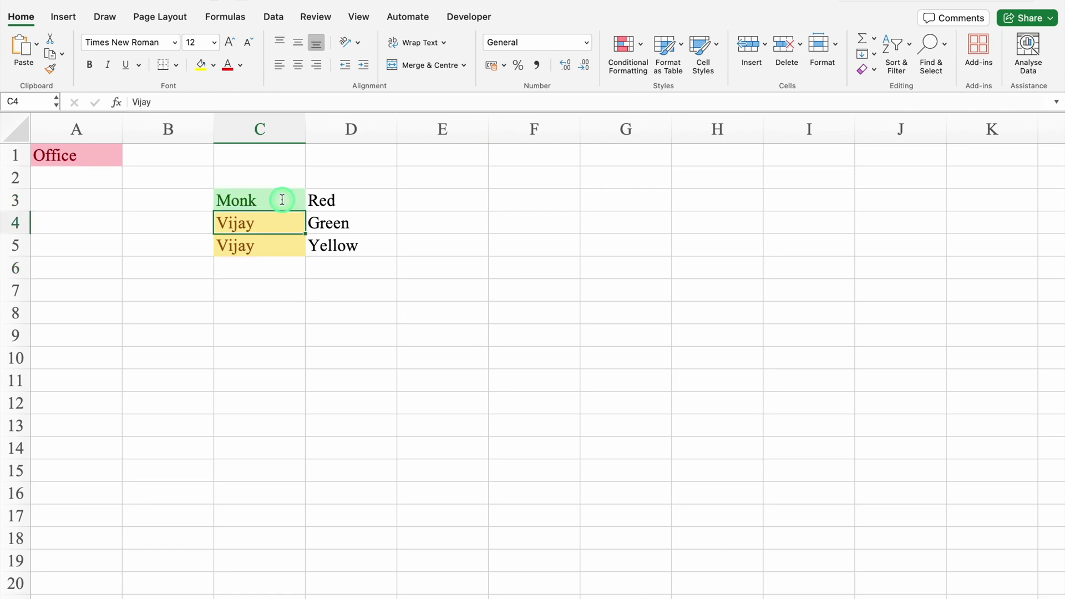
text(Monk)
key(Return)
text(Monk)
key(Return)
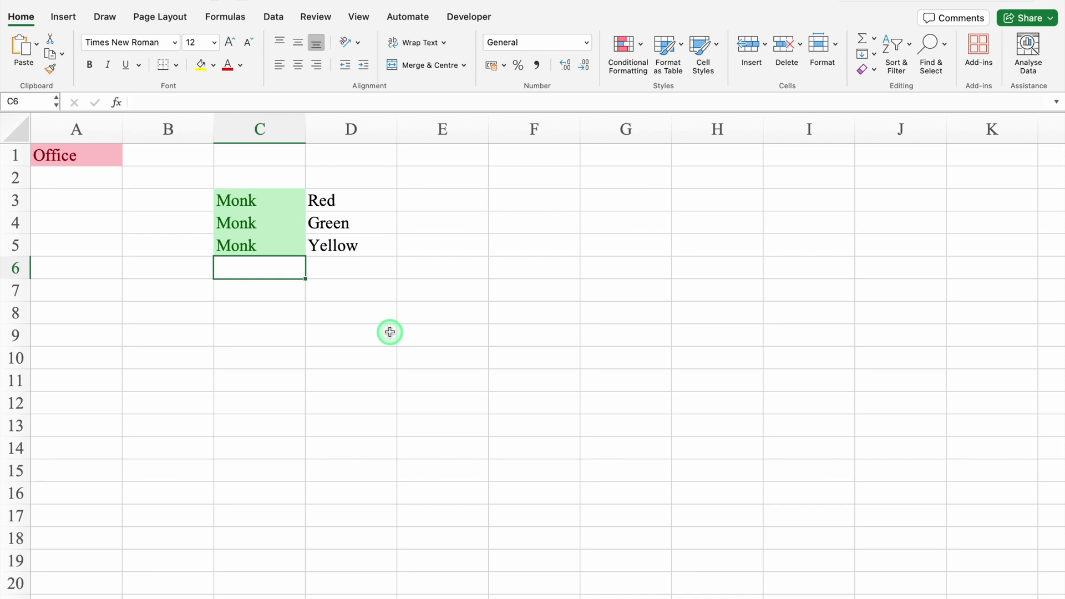
Step: Enter Office in E3, Monk in E4 and the person's first name in E5
click(435, 200)
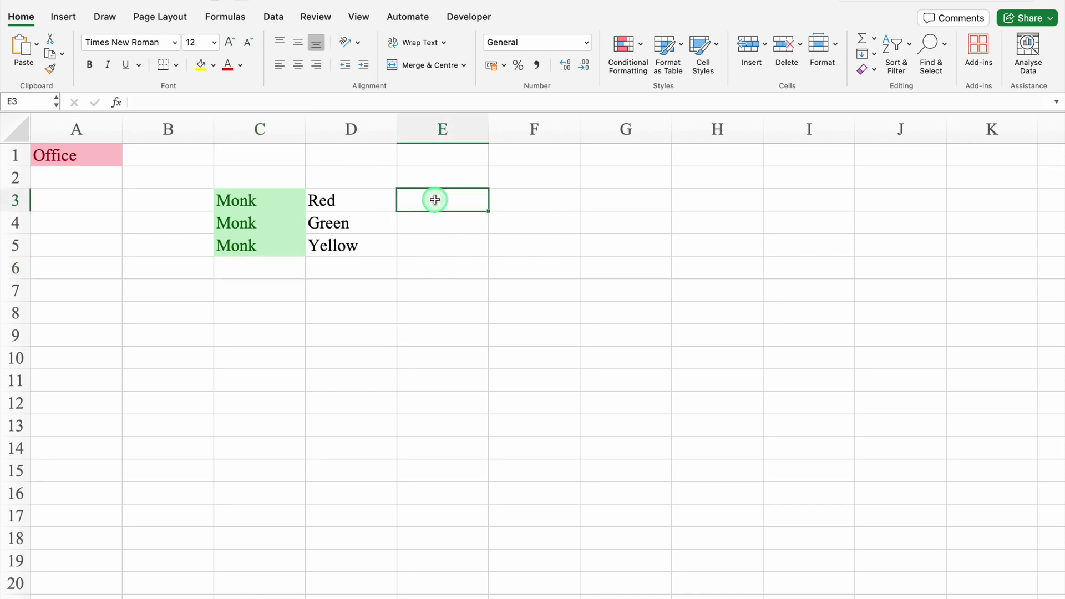
text(Office)
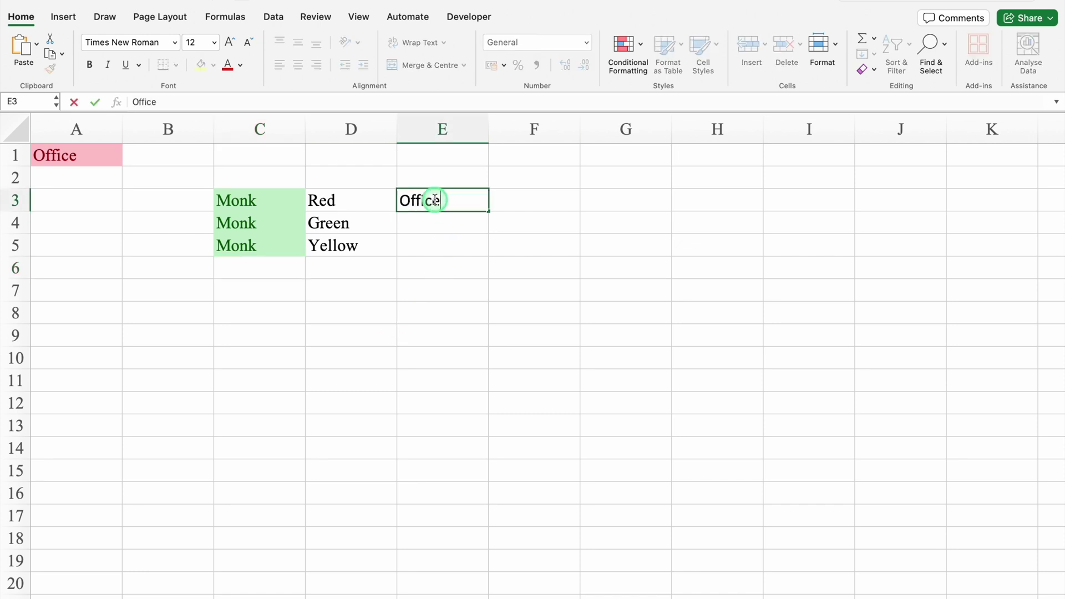
key(Return)
text(Monk)
key(Return)
text(Vijay)
key(Return)
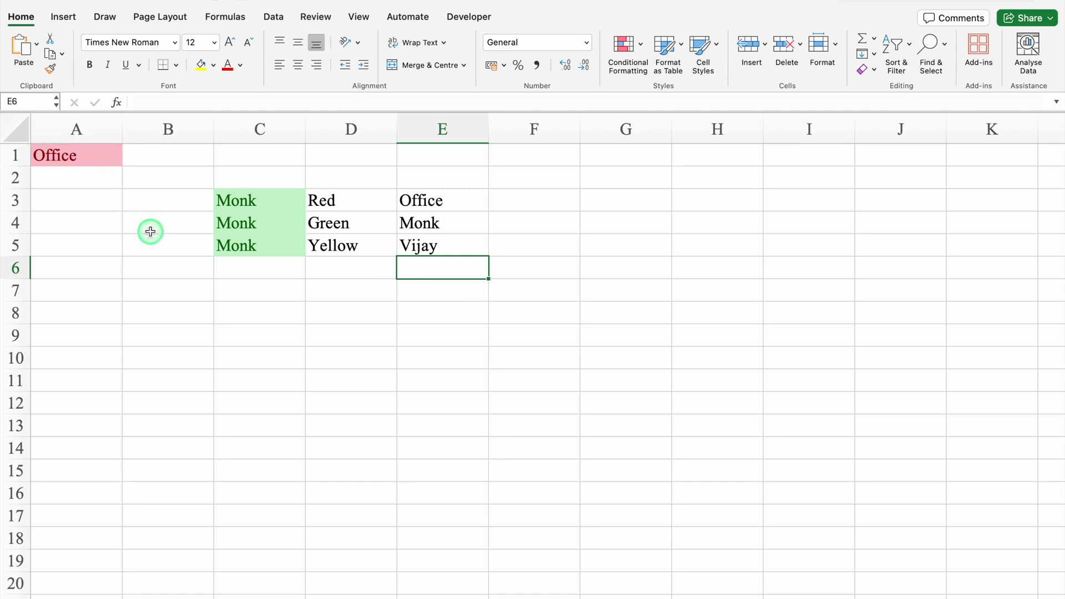
Step: Add an Equal To highlight rule to the entire sheet that formats Office with Light Red Fill with Dark Red Text
key(super+a)
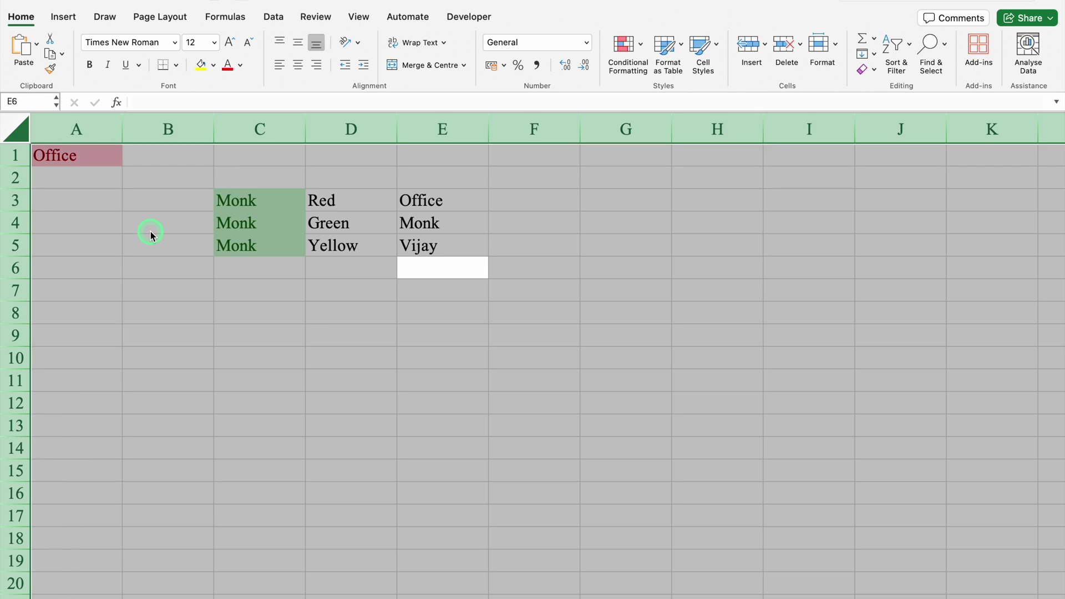
click(150, 232)
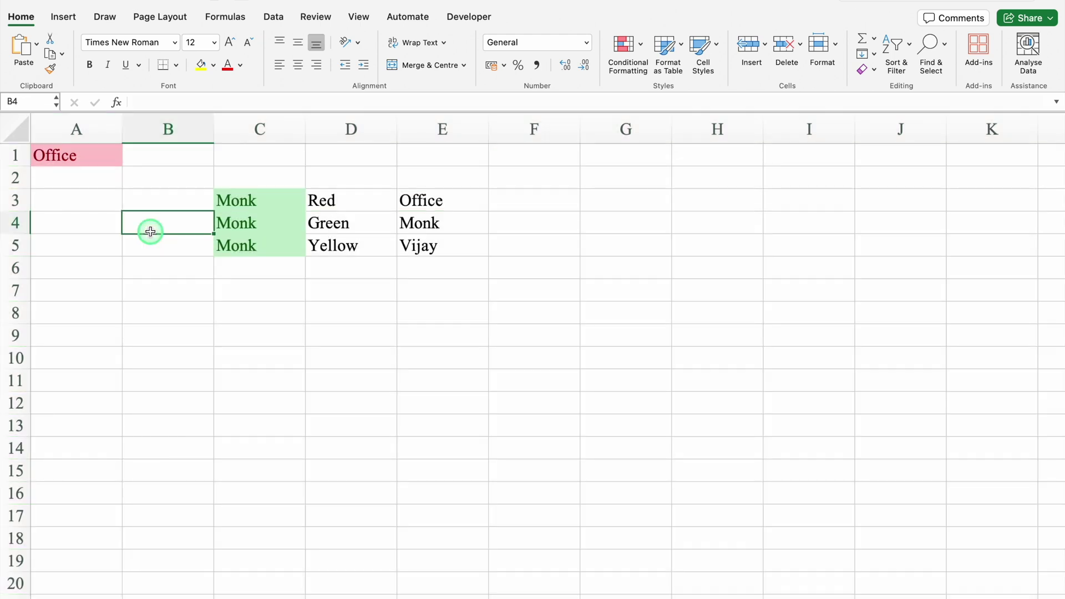
click(18, 130)
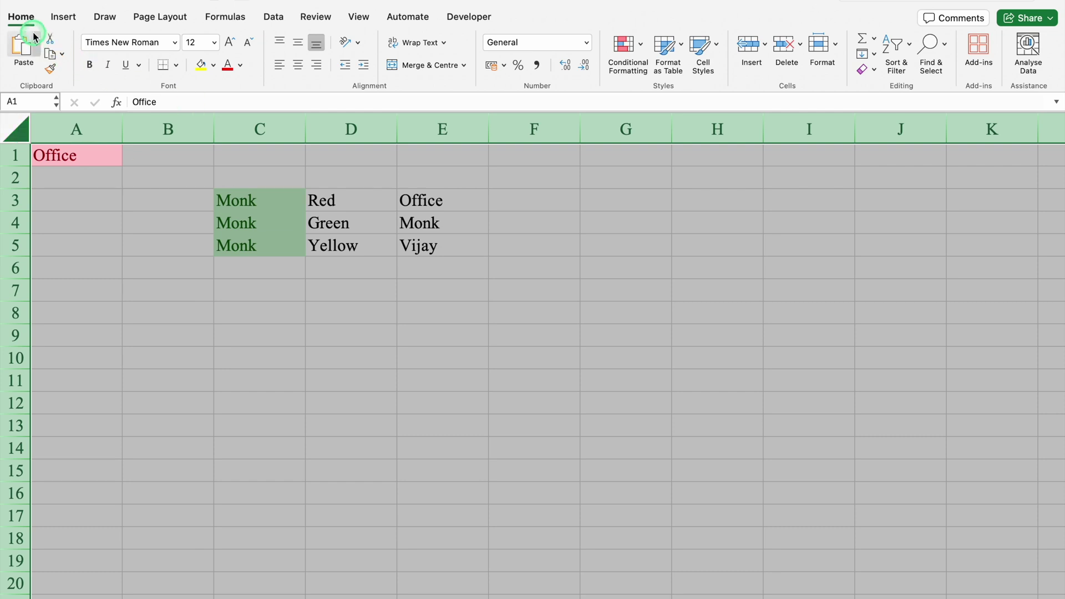
click(633, 46)
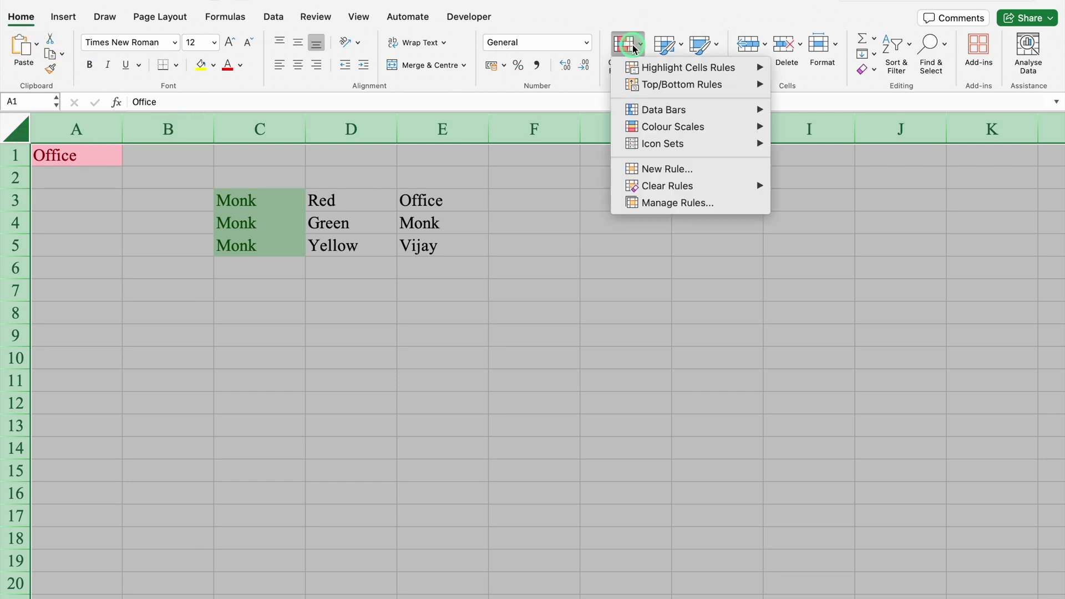
mouse_move(707, 68)
click(834, 121)
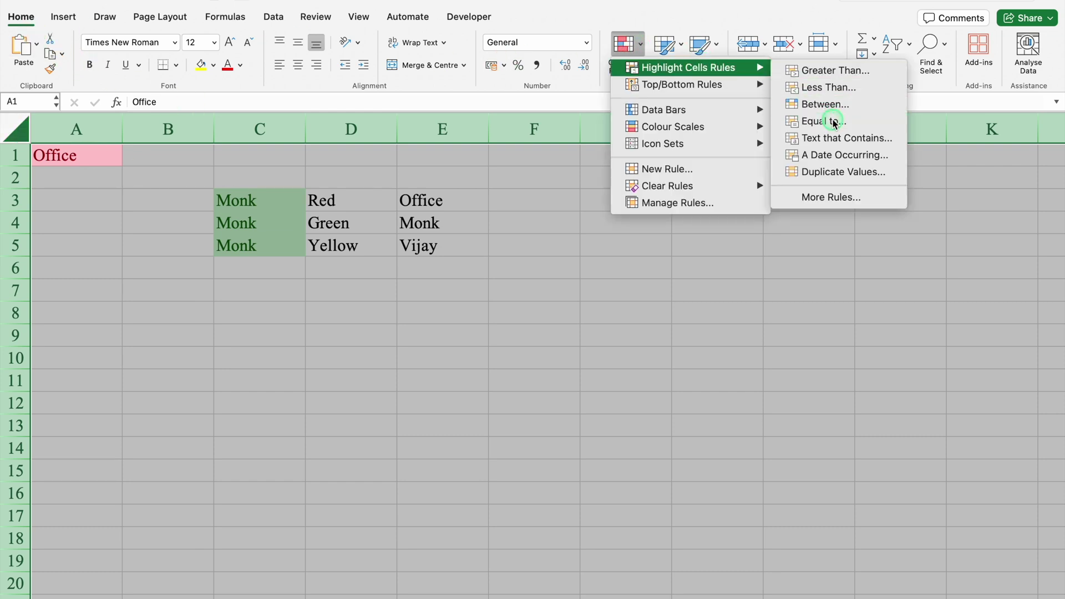
click(652, 198)
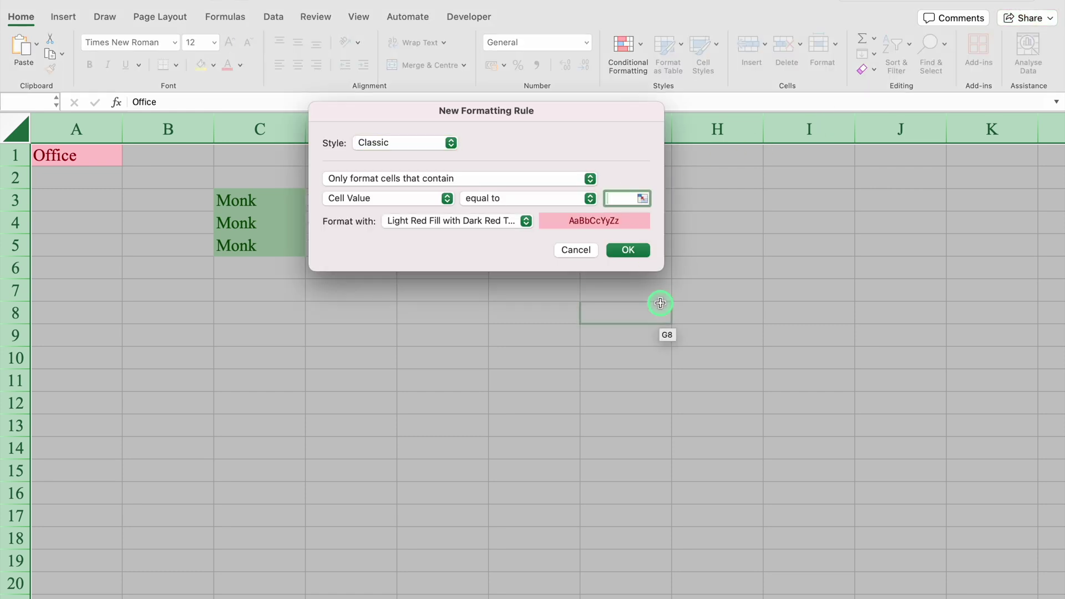
text(Office)
drag(538, 233, 517, 225)
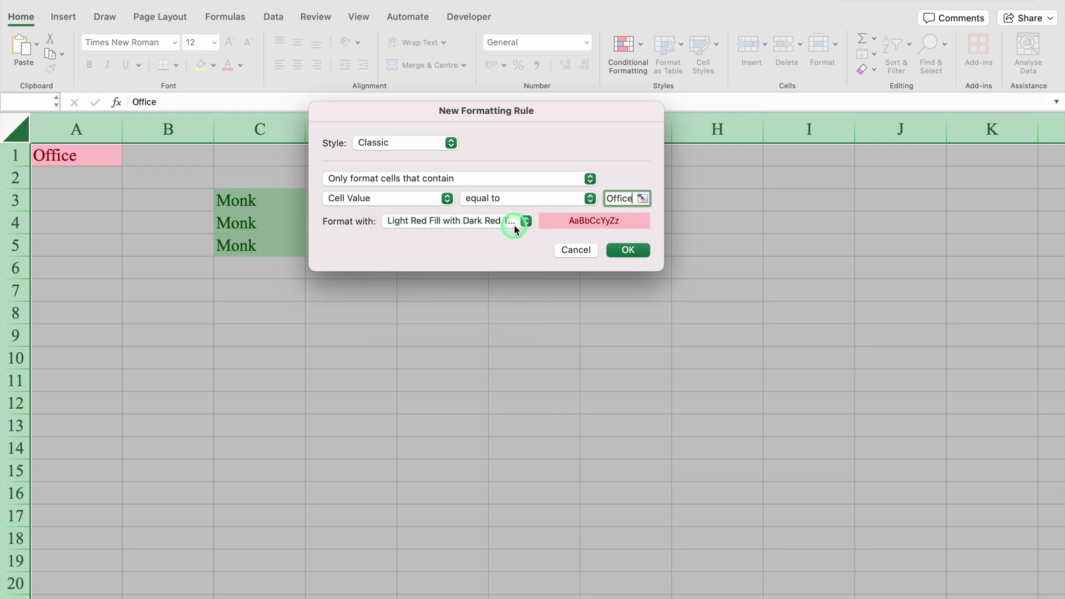
click(628, 249)
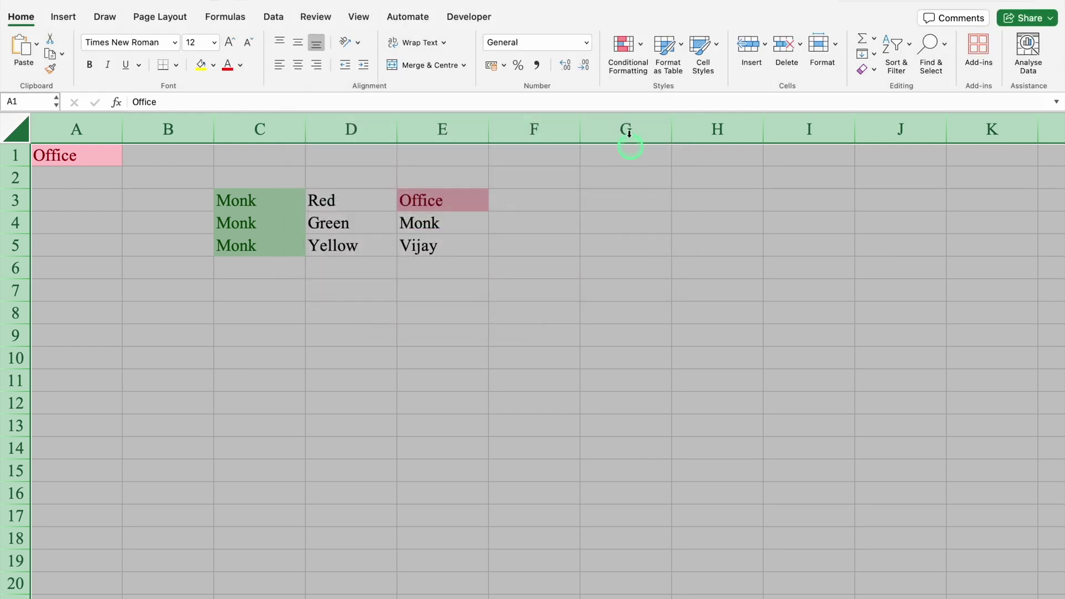
Step: Add an Equal To highlight rule to the entire sheet that formats Monk with Green Fill with Dark Green Text
click(624, 44)
mouse_move(672, 68)
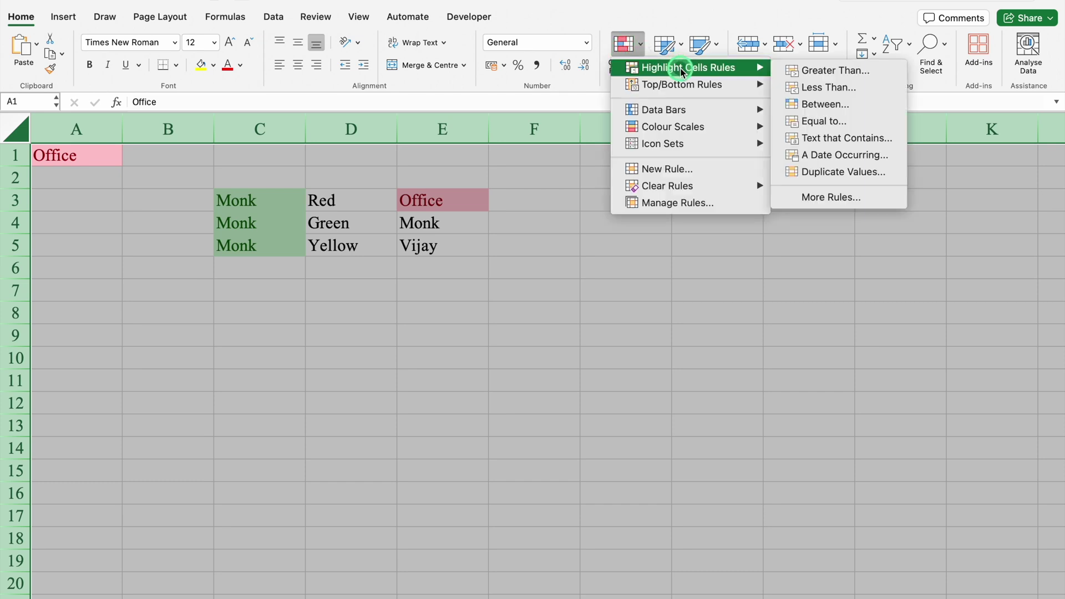
click(870, 123)
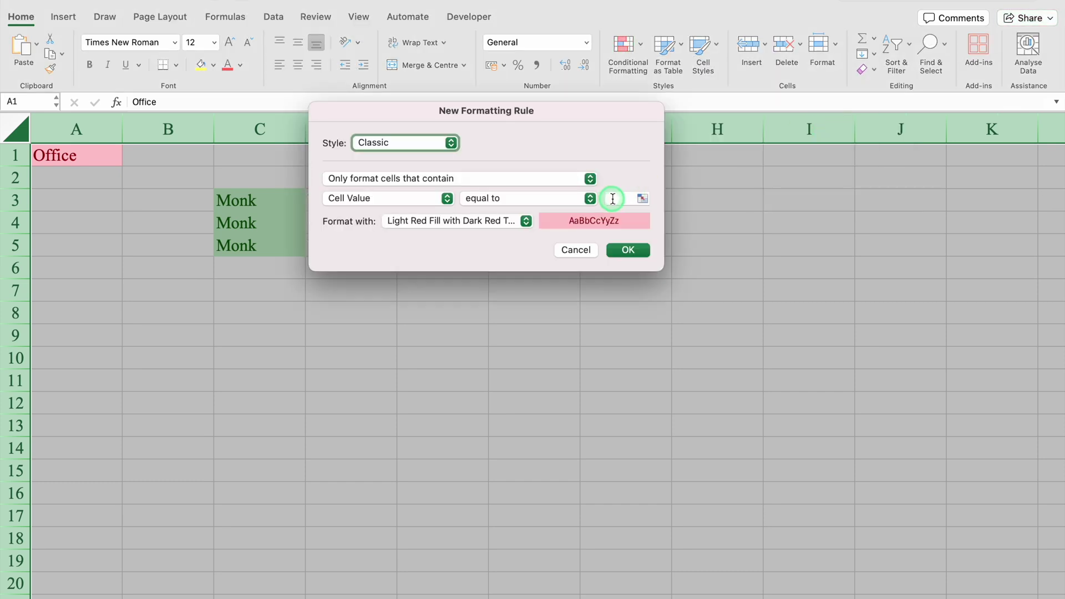
click(612, 199)
text(Monk)
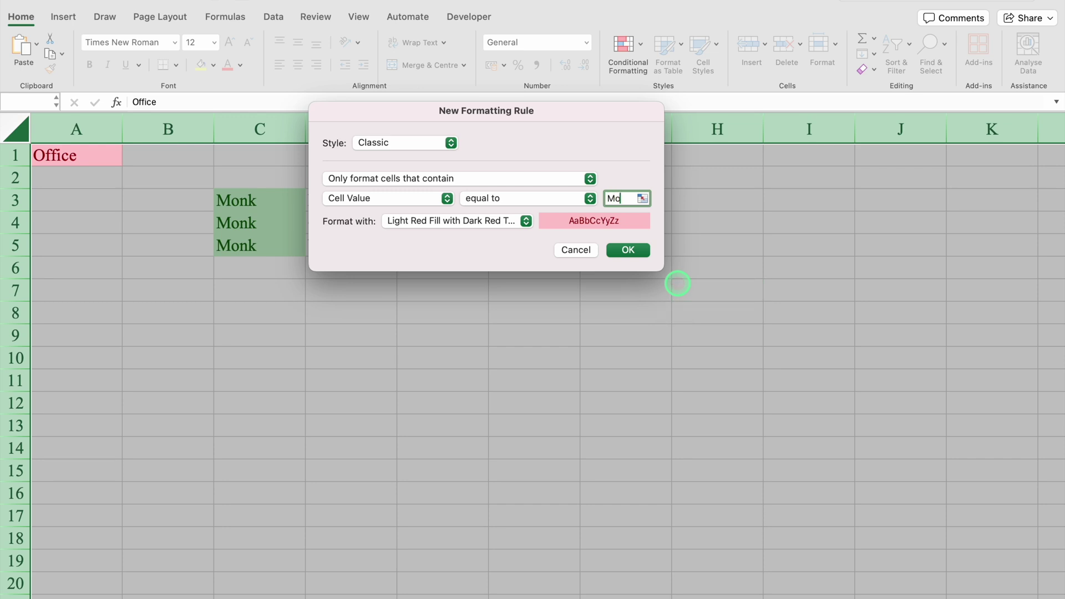
click(526, 221)
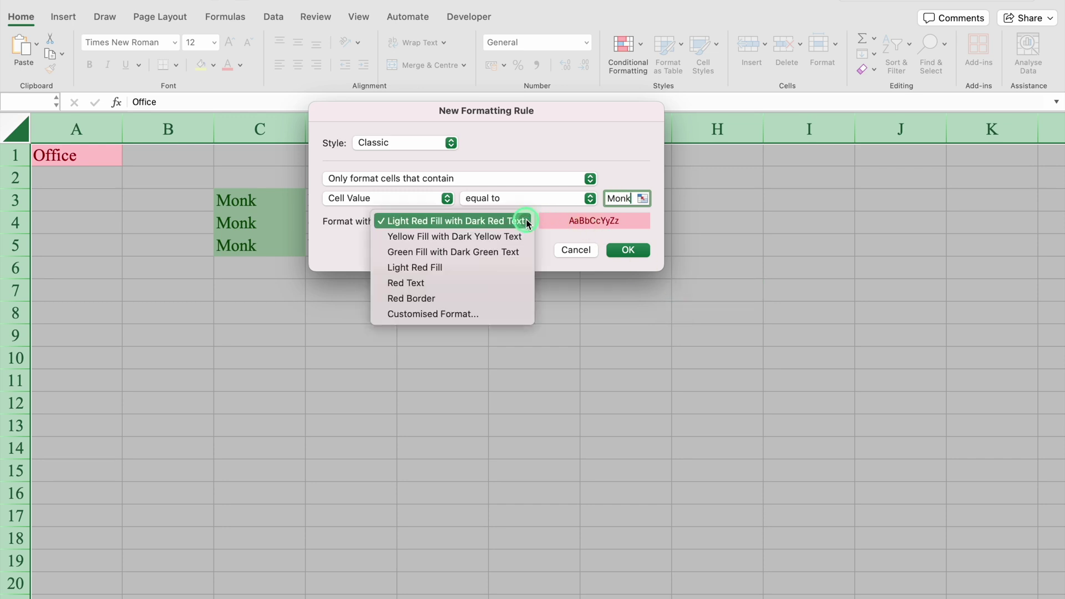
click(443, 252)
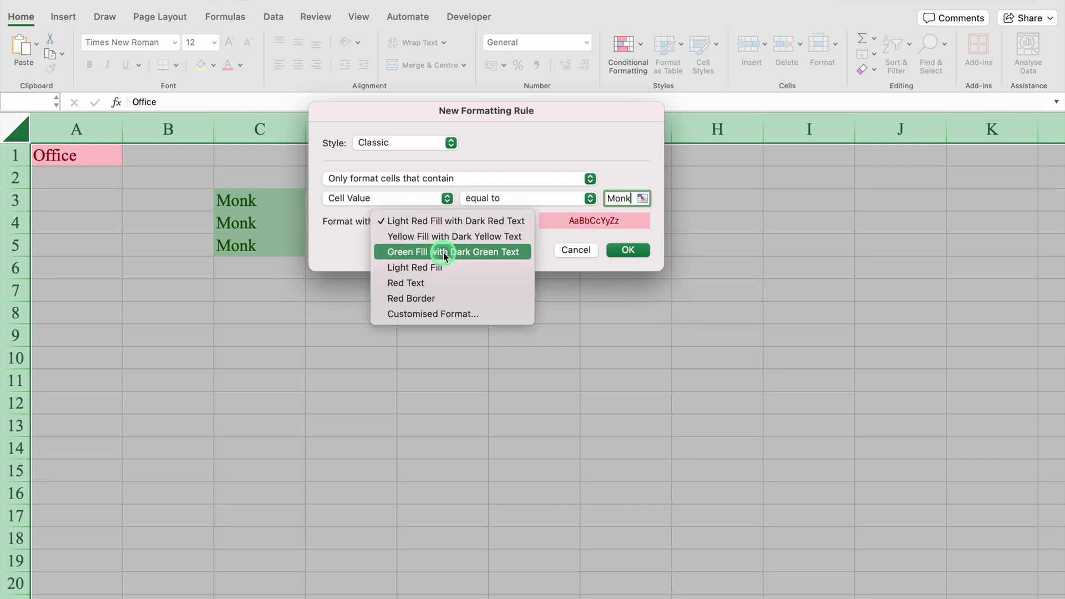
click(605, 249)
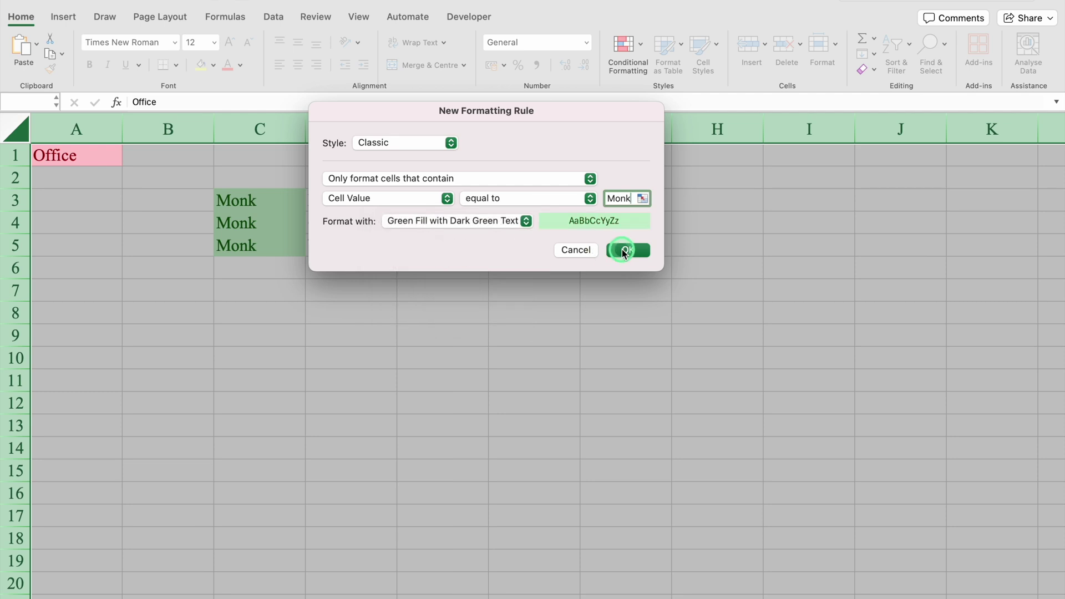
Step: Add an Equal To highlight rule to the entire sheet that formats the person's first name with Yellow Fill with Dark Yellow Text
click(621, 47)
mouse_move(680, 66)
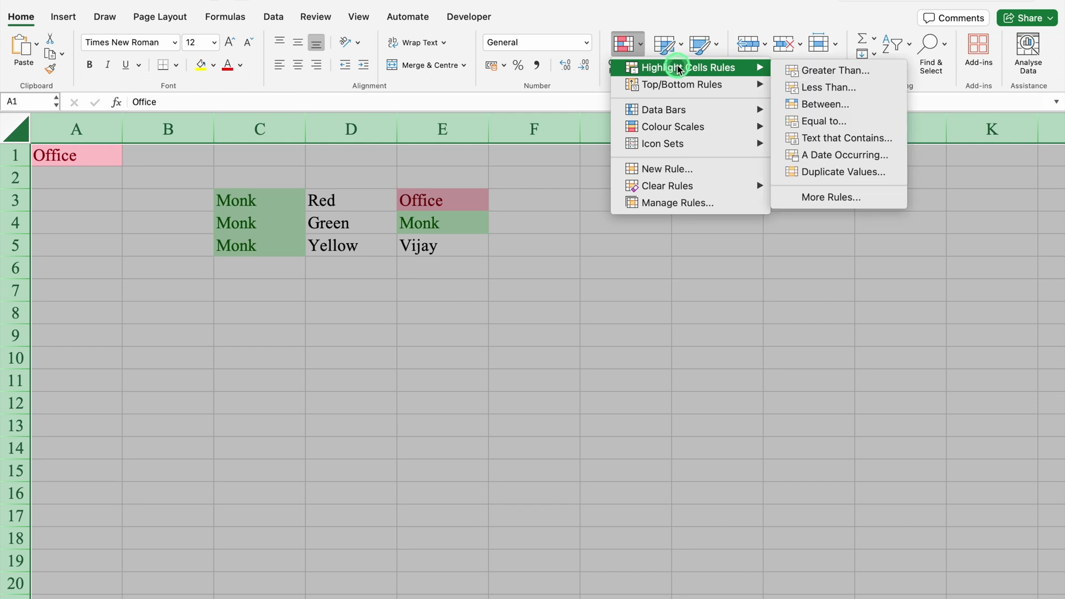
click(831, 119)
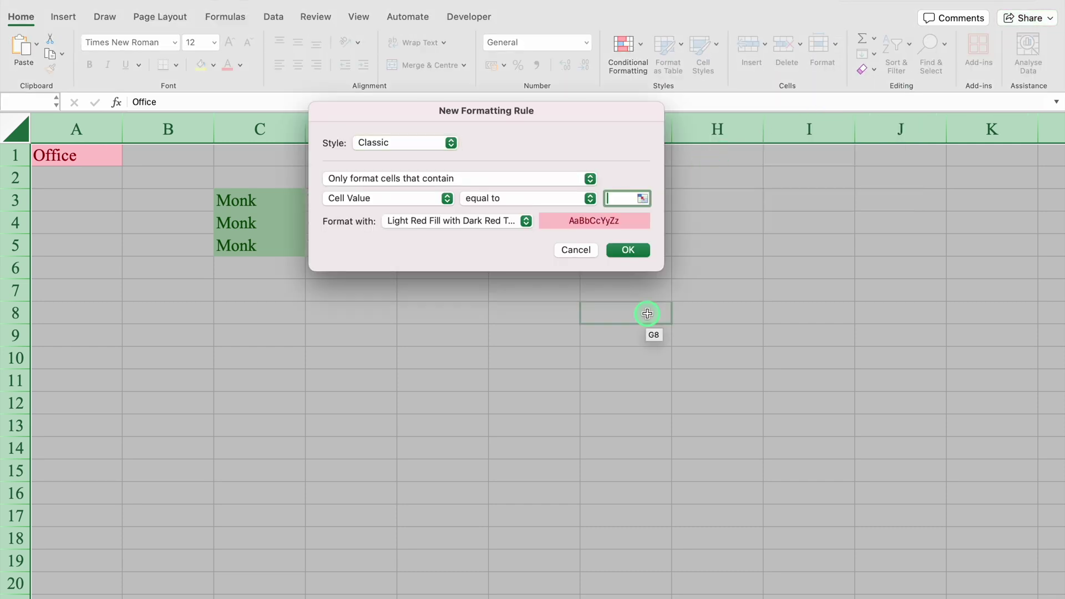
text(Vijay)
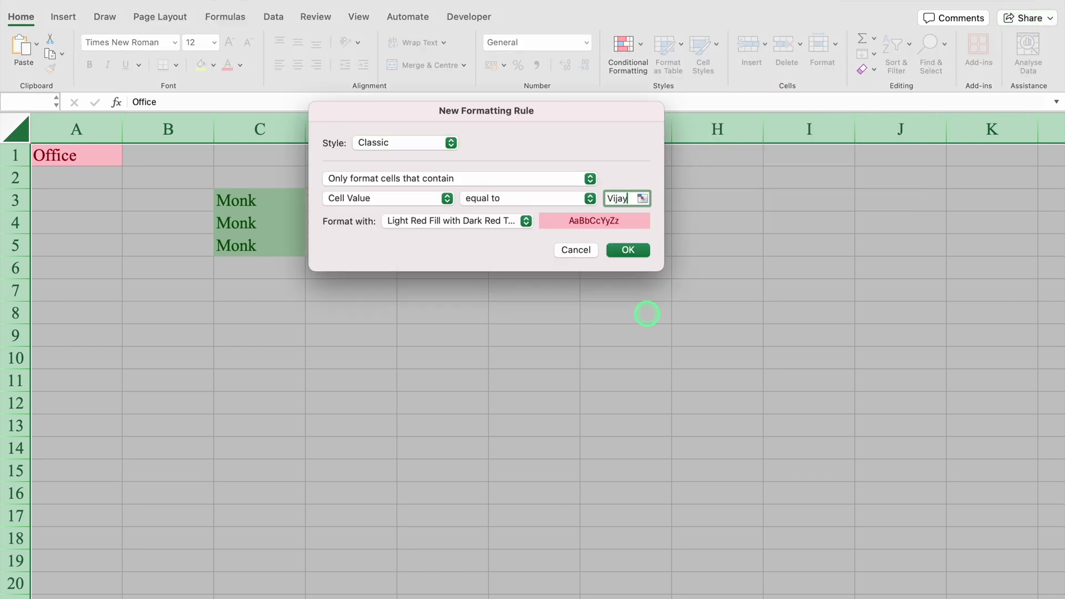
click(526, 223)
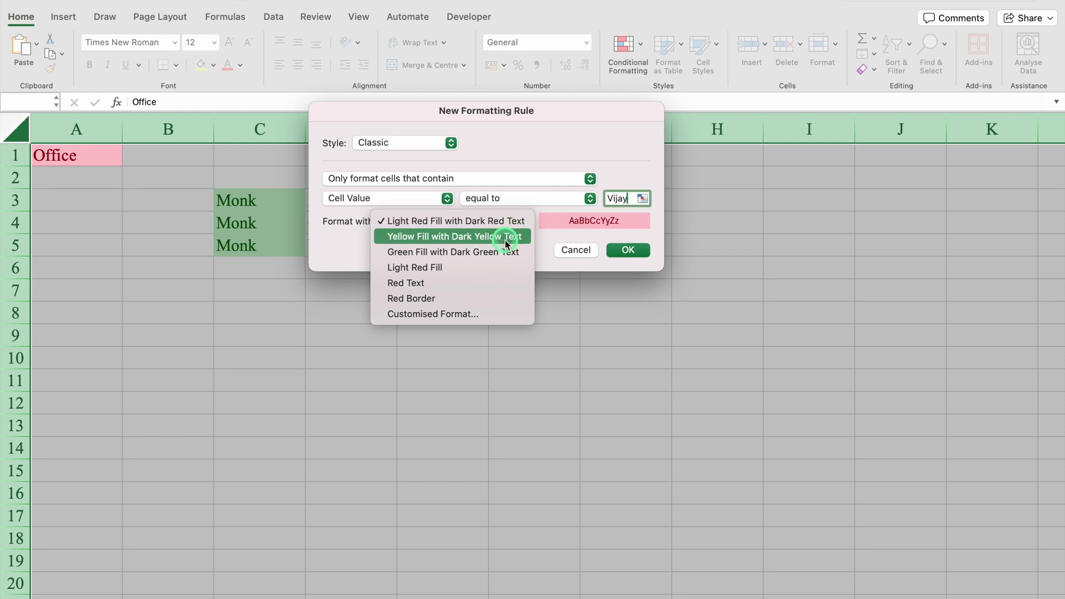
click(505, 237)
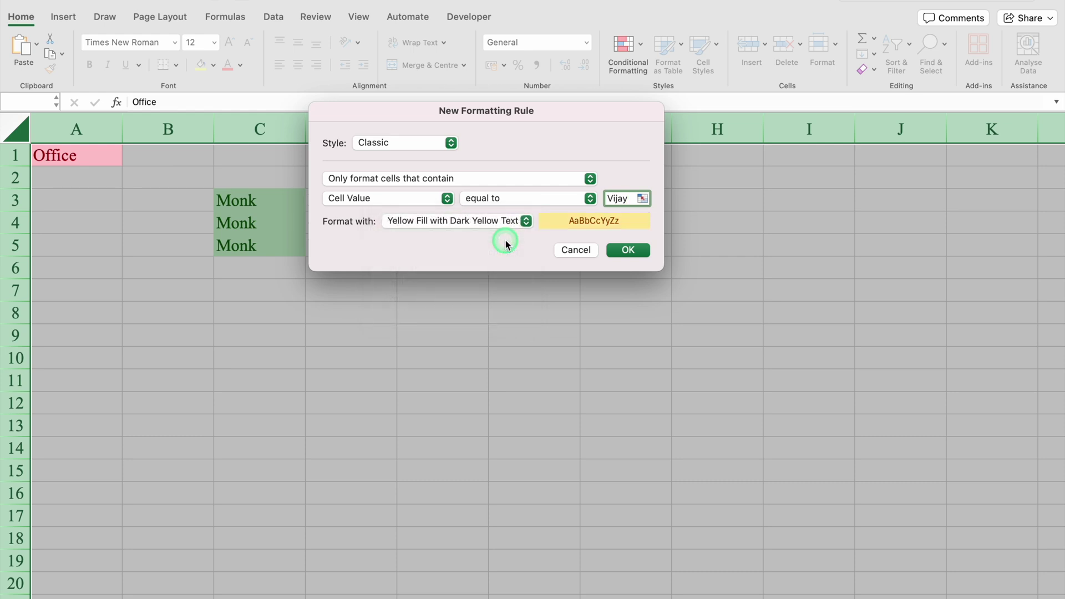
click(630, 250)
click(504, 340)
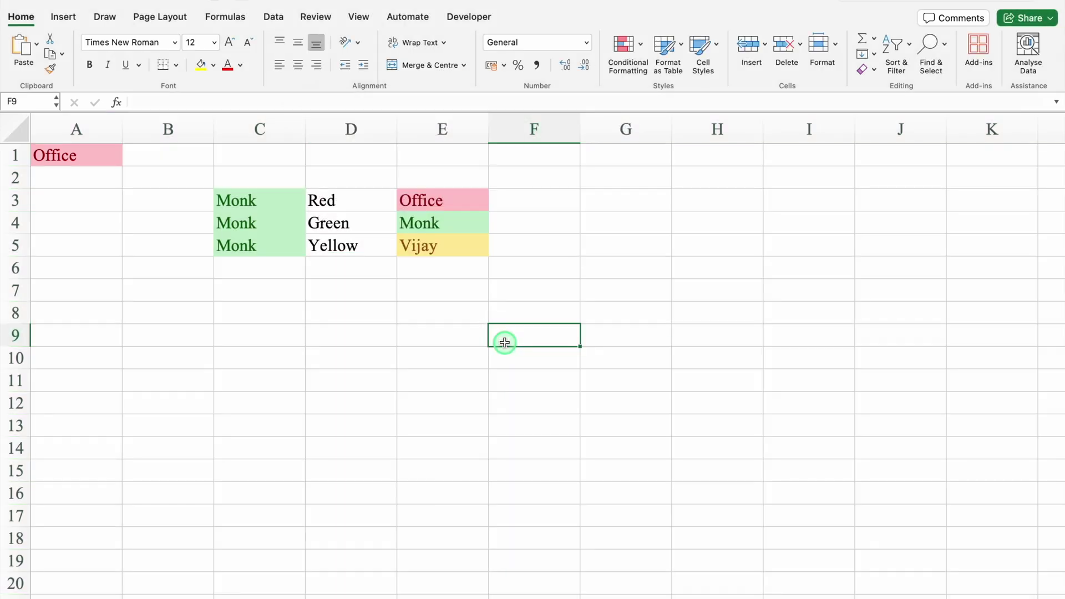
Step: Enter monk in H3, office in F10 and the person's first name in lowercase in J11 and B13
click(701, 204)
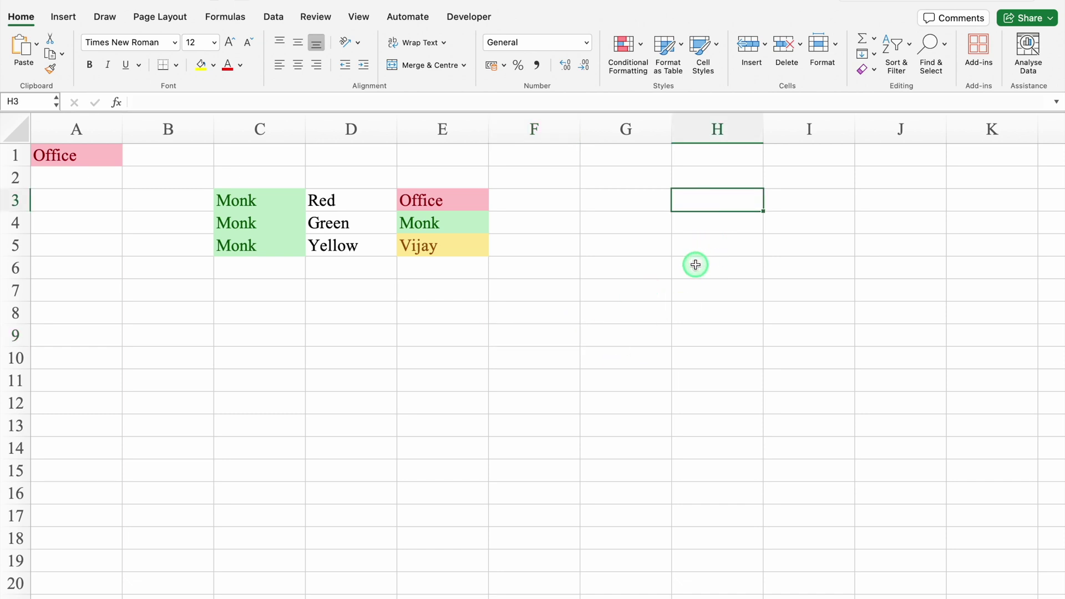
text(monk)
key(Return)
click(513, 363)
text(office)
key(Return)
click(935, 380)
text(vijay)
key(Return)
click(925, 462)
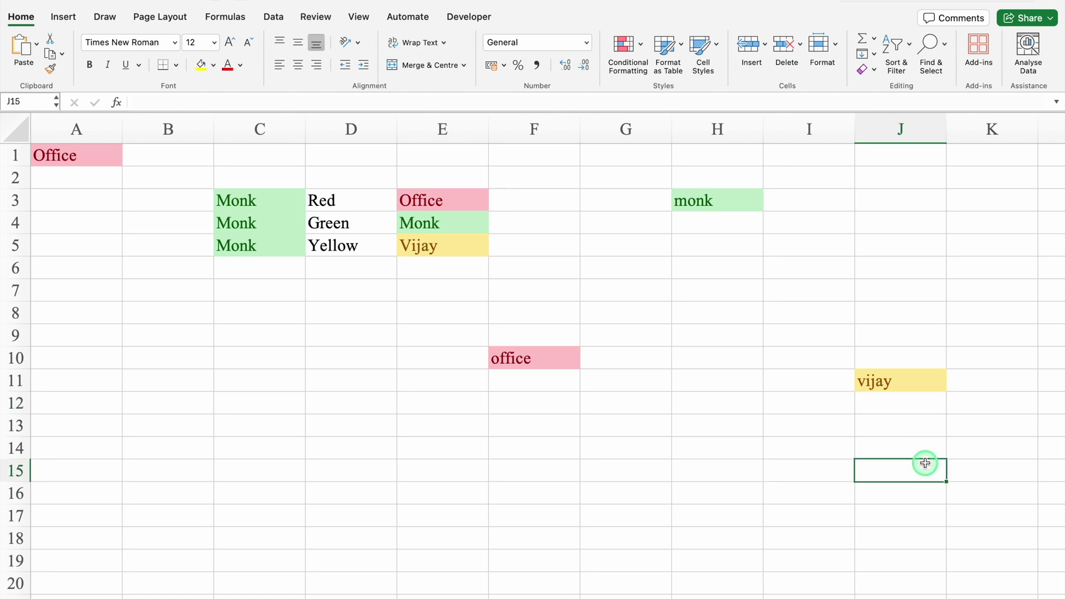
click(173, 425)
text(vijay)
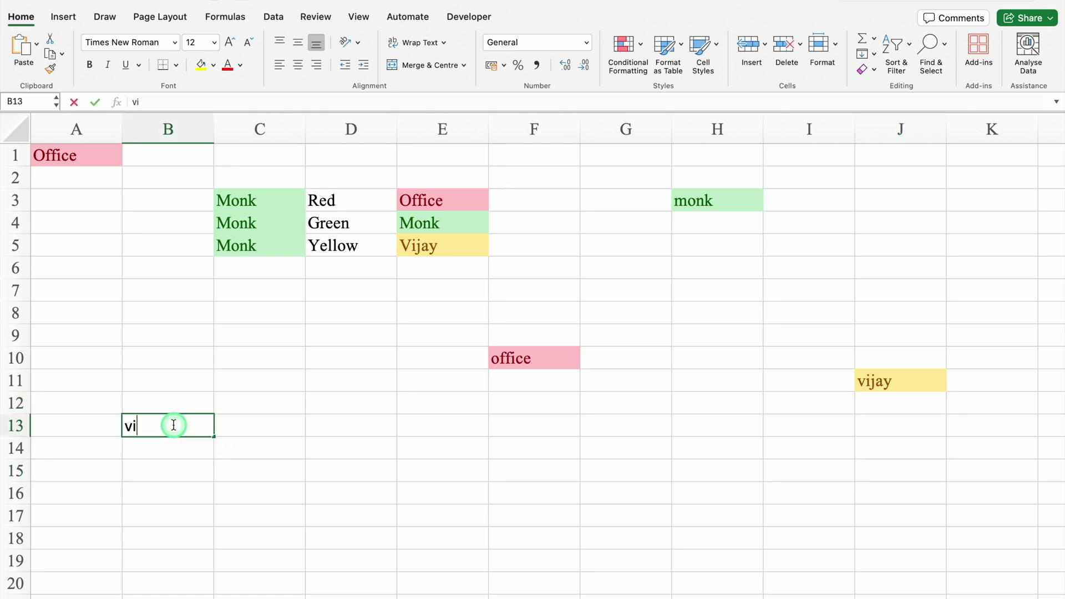
Step: Enter the person's first name in uppercase in B10, in lowercase in C10 and with an initial capital in D10
click(181, 350)
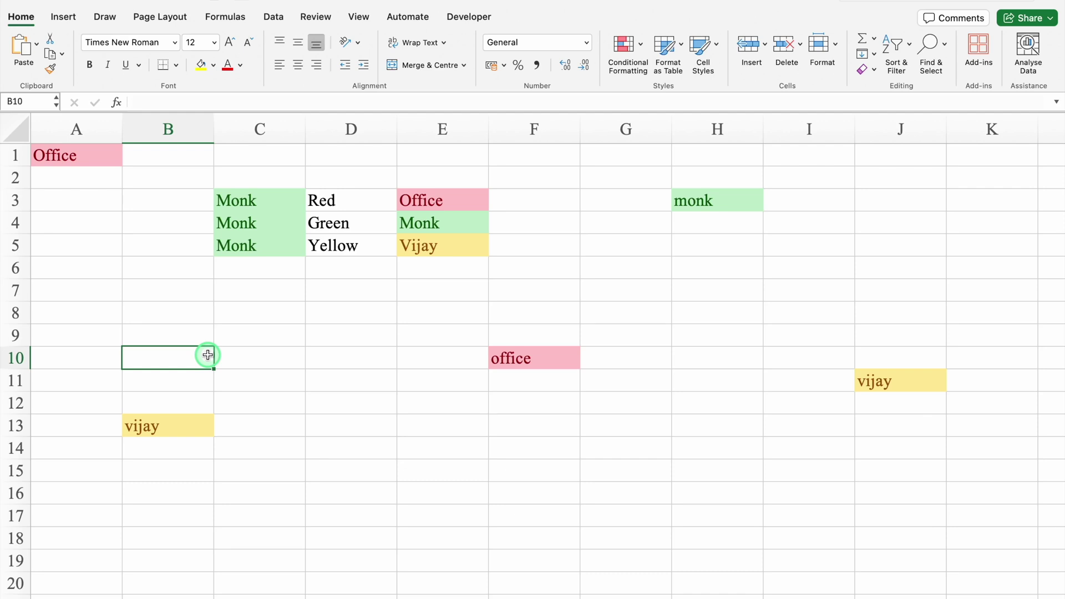
text(VIJAY)
key(Return)
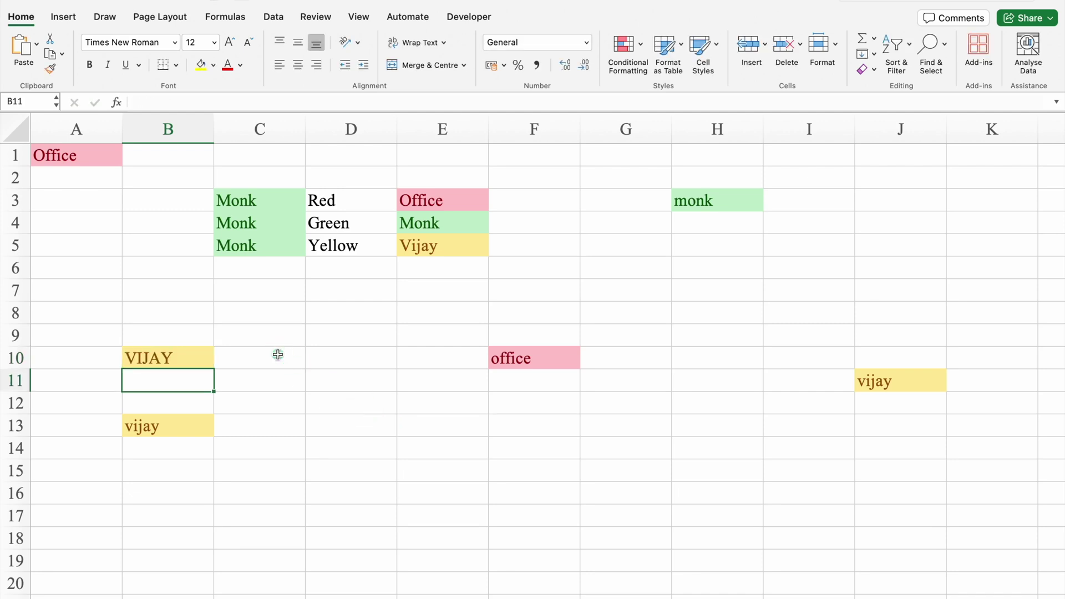
click(278, 355)
text(vijay)
key(Return)
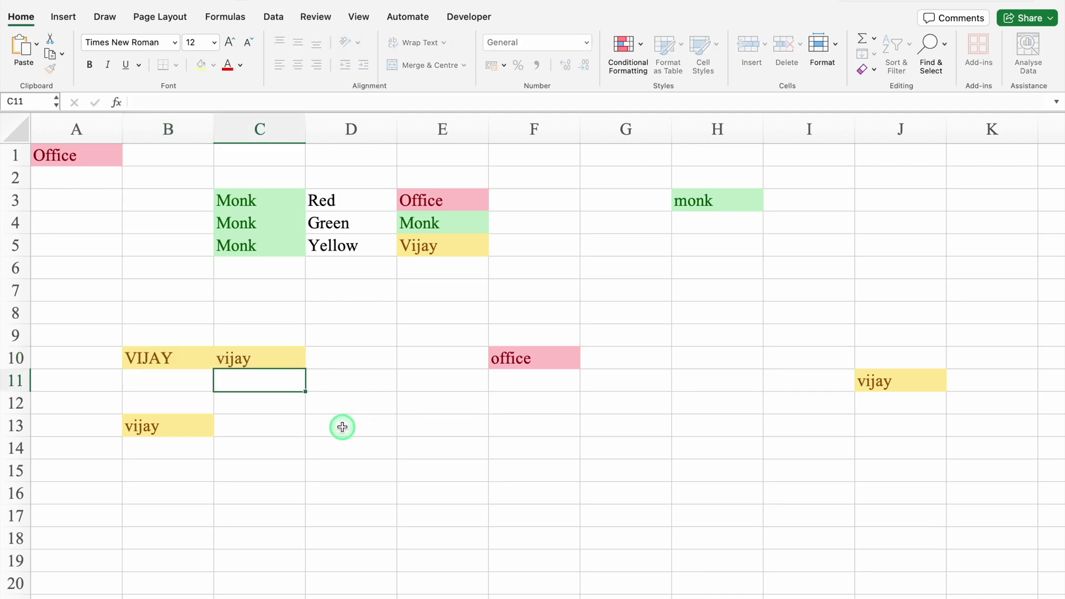
click(341, 356)
text(Vijay)
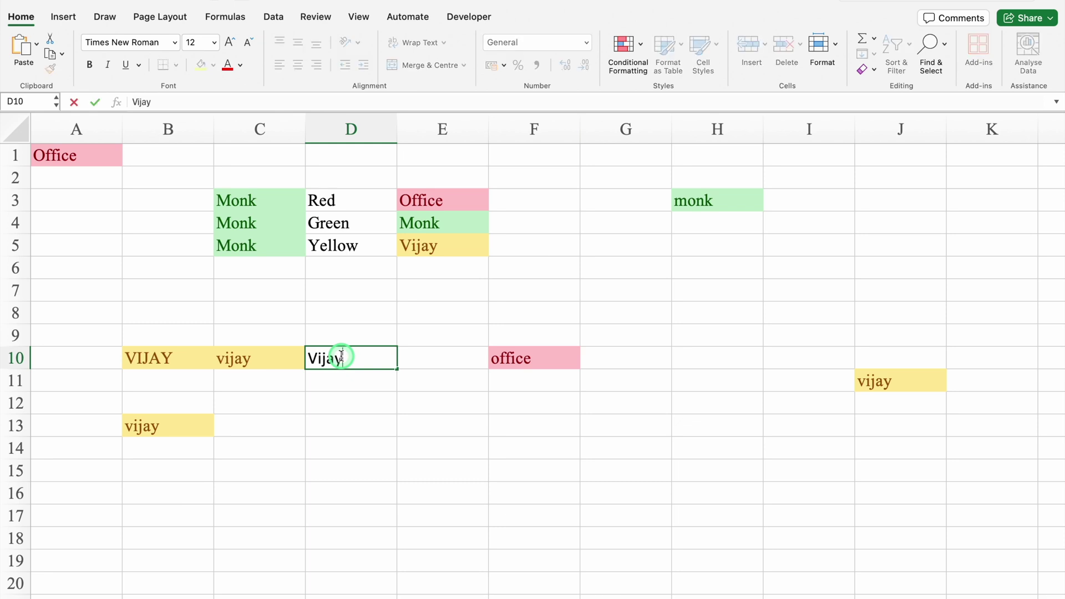
key(Return)
click(411, 428)
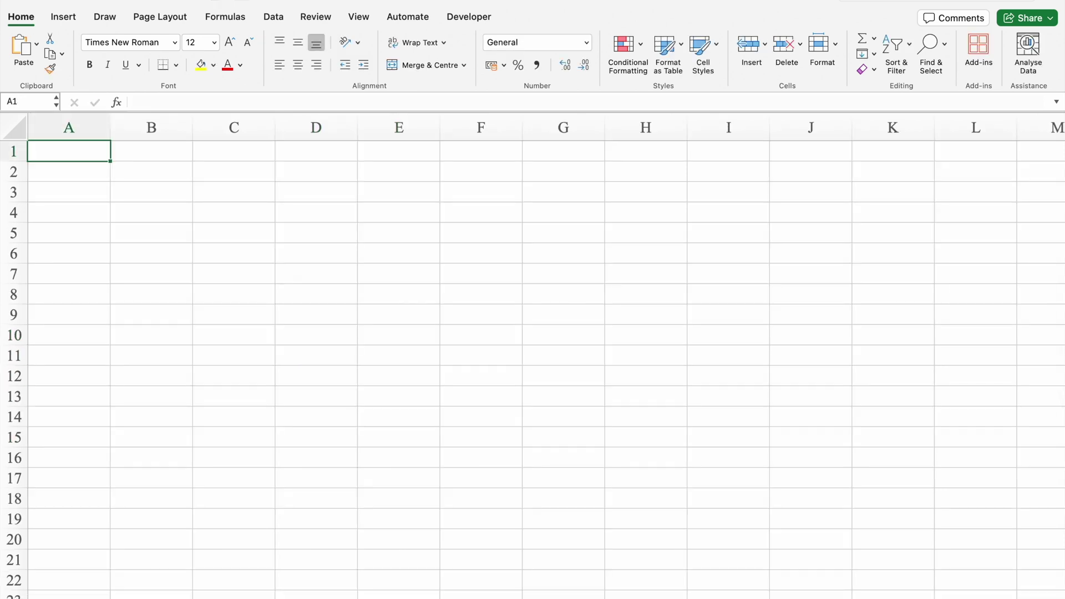
Step: Examine the comparison operators available in an Equal To highlight rule for cell B4, and cancel the rule
click(148, 212)
click(641, 45)
click(690, 68)
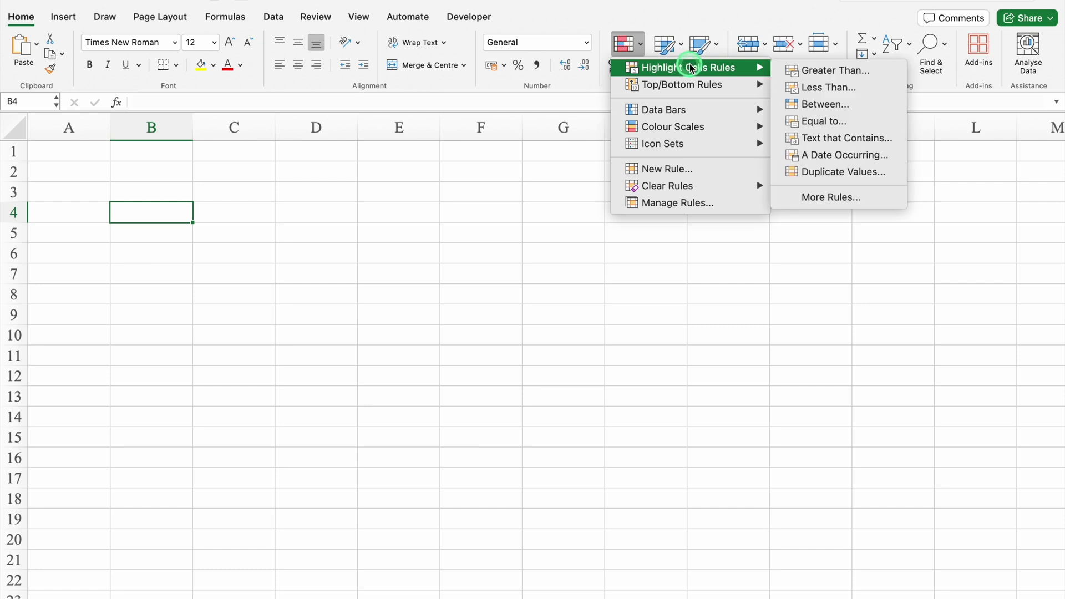
click(827, 122)
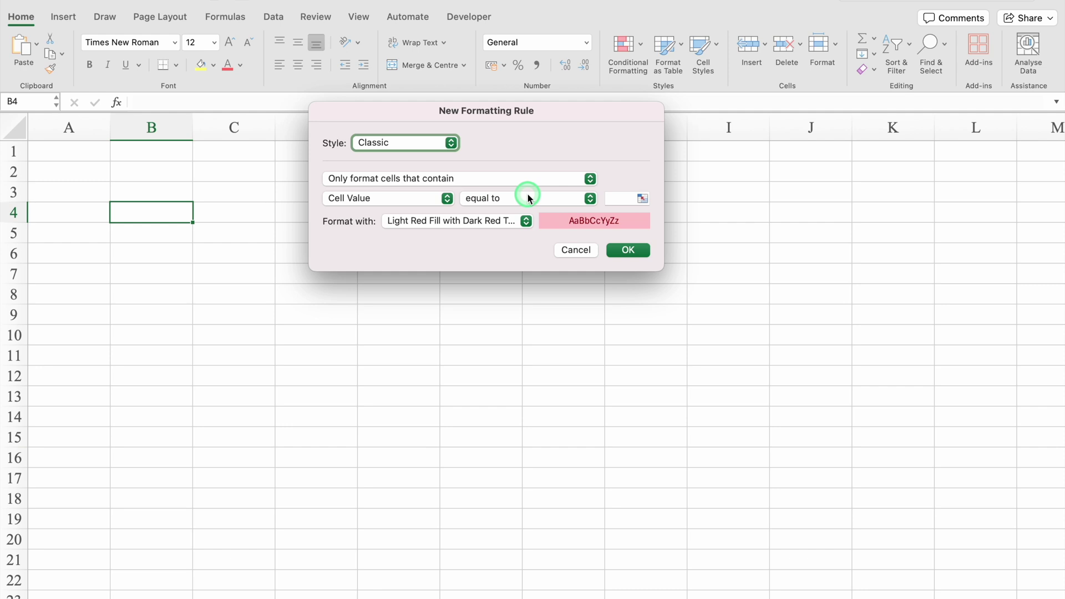
click(590, 199)
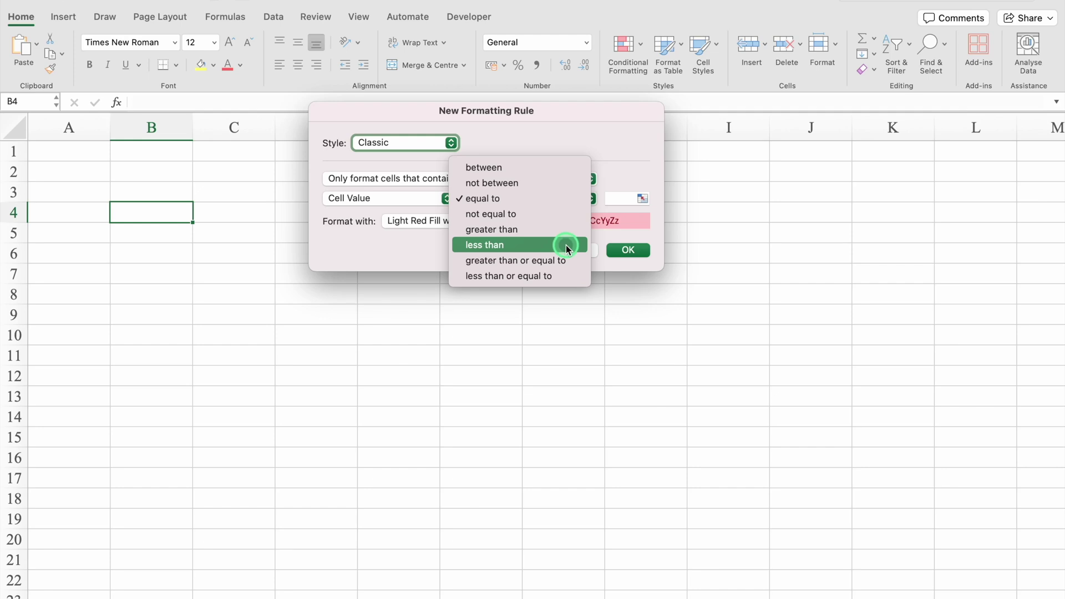
click(560, 282)
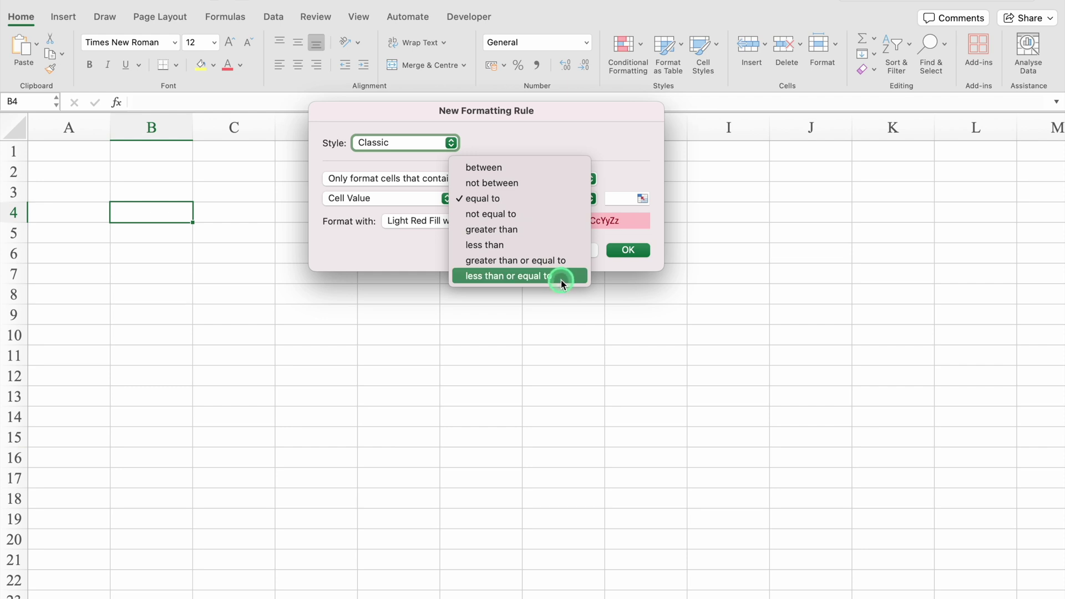
click(580, 143)
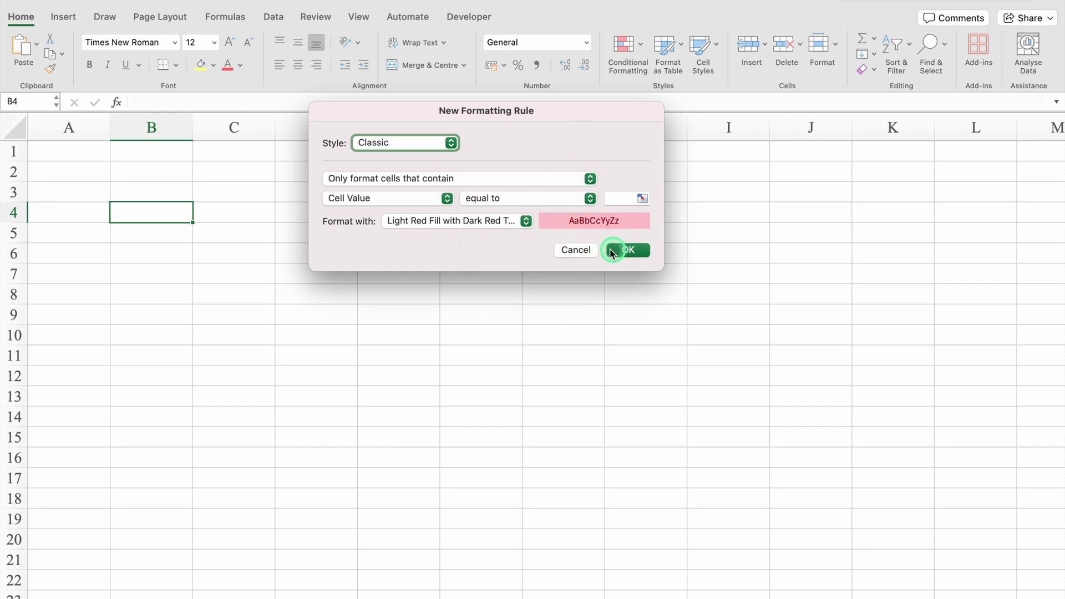
click(592, 251)
Step: Start a Greater Than highlight rule for cell B4 with 5 as the comparison value
click(640, 45)
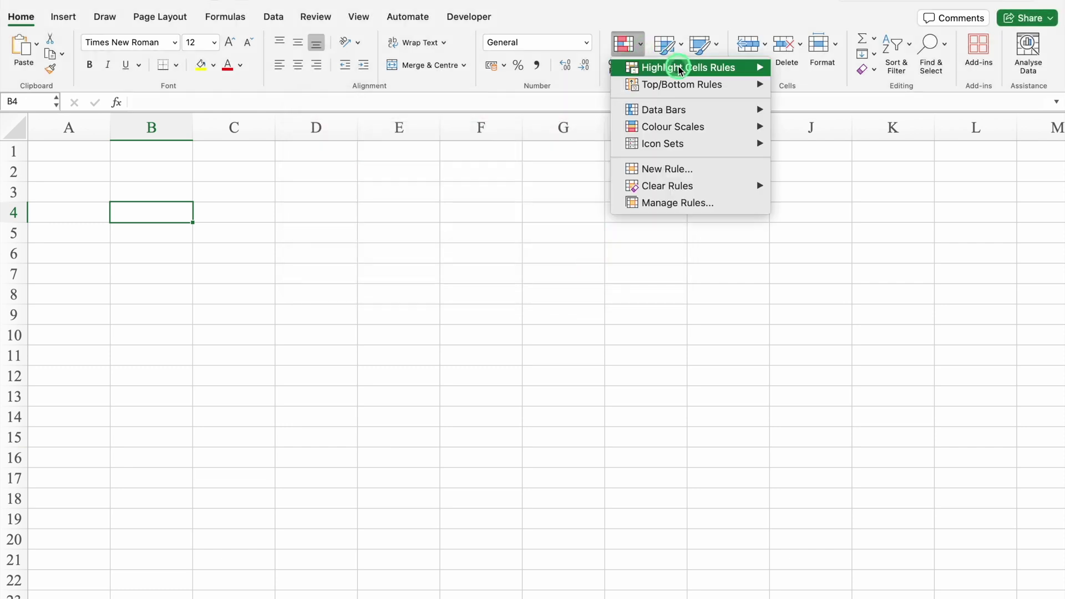
mouse_move(681, 69)
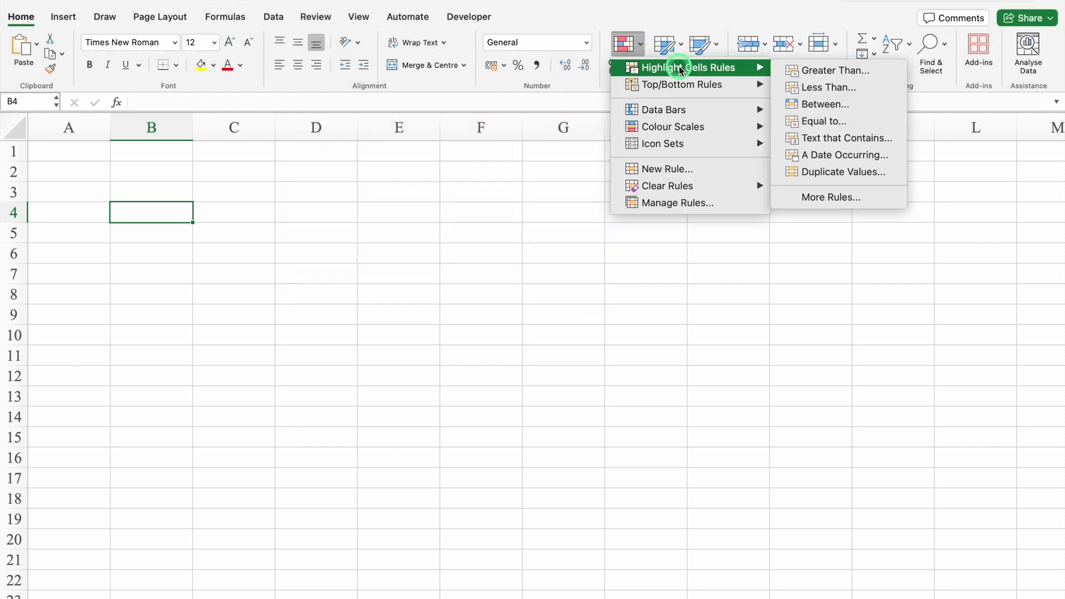
click(824, 70)
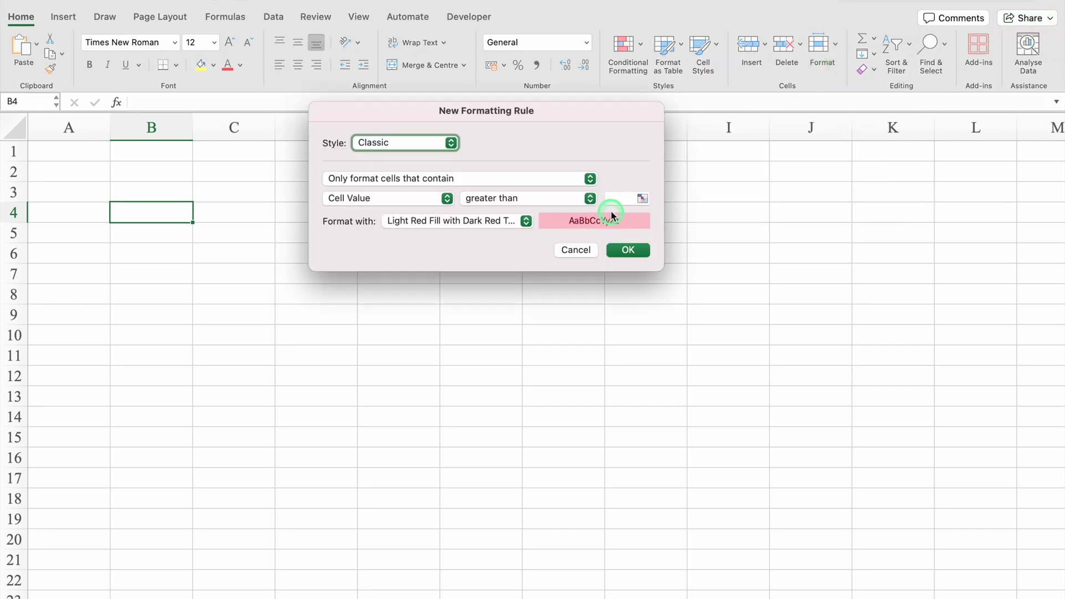
click(620, 199)
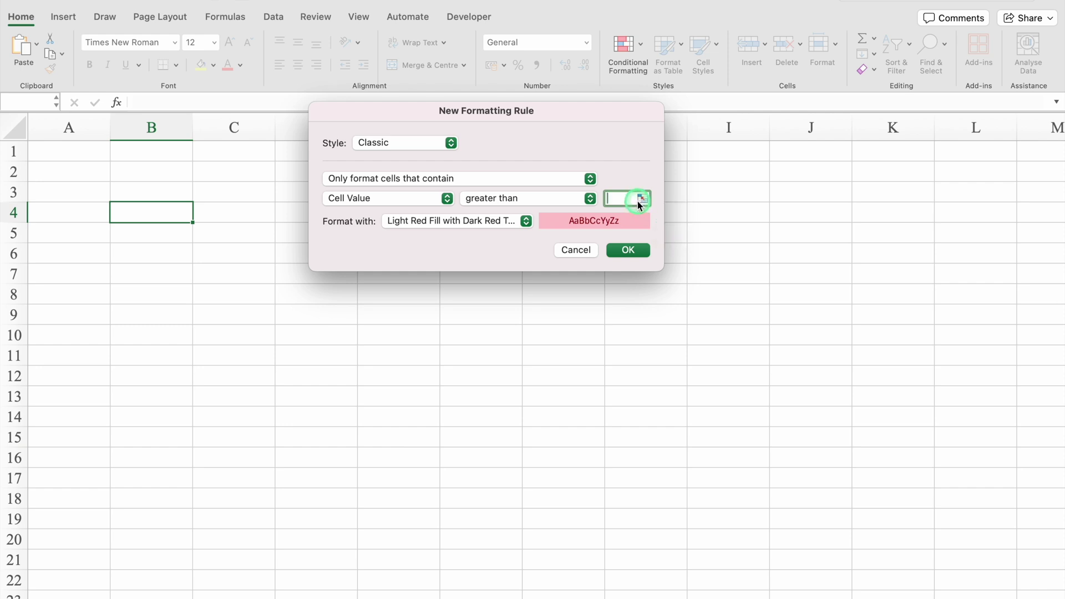
text(5)
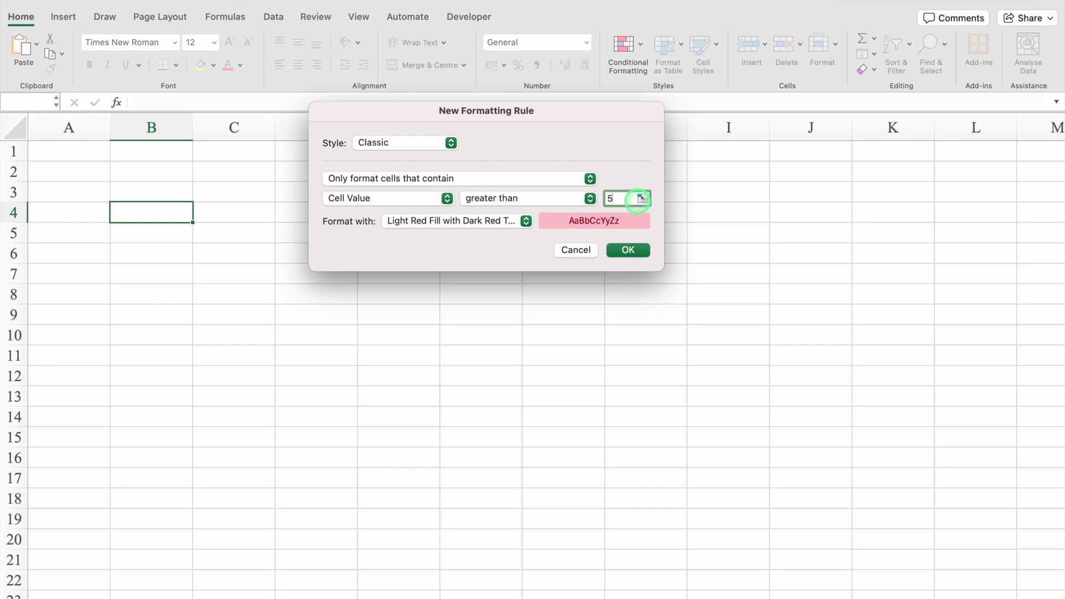
Step: Choose a customised format for the Greater Than rule and set its background colour to the standard blue
click(525, 221)
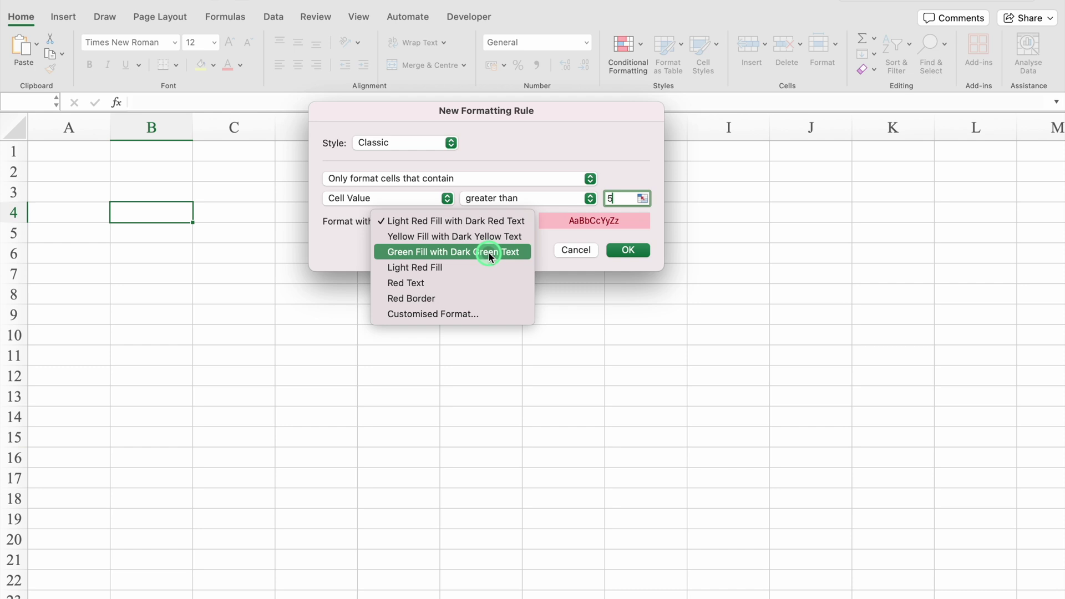
click(475, 312)
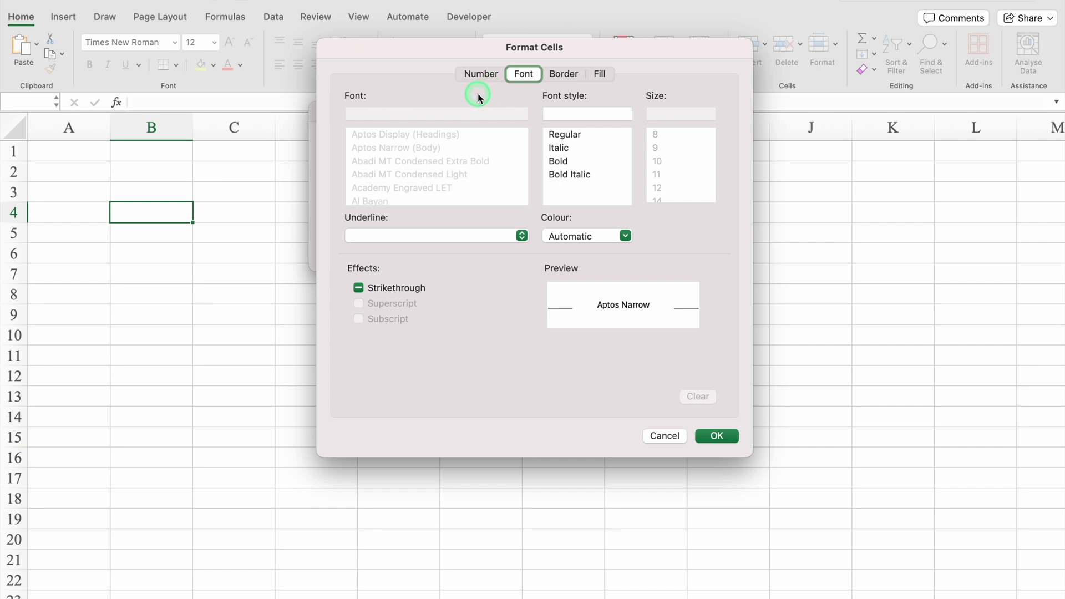
click(606, 75)
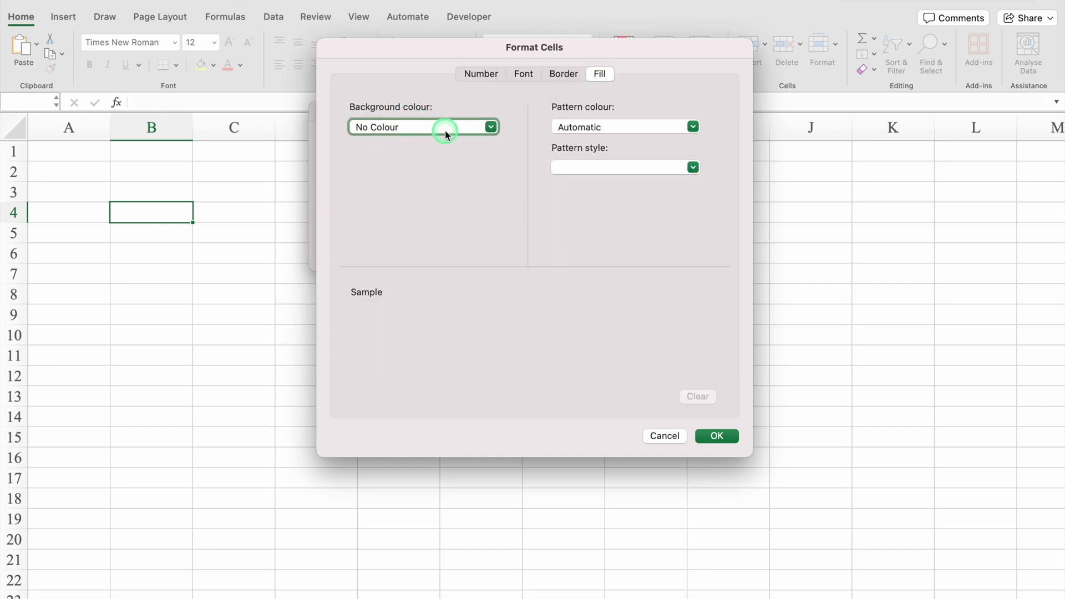
click(491, 128)
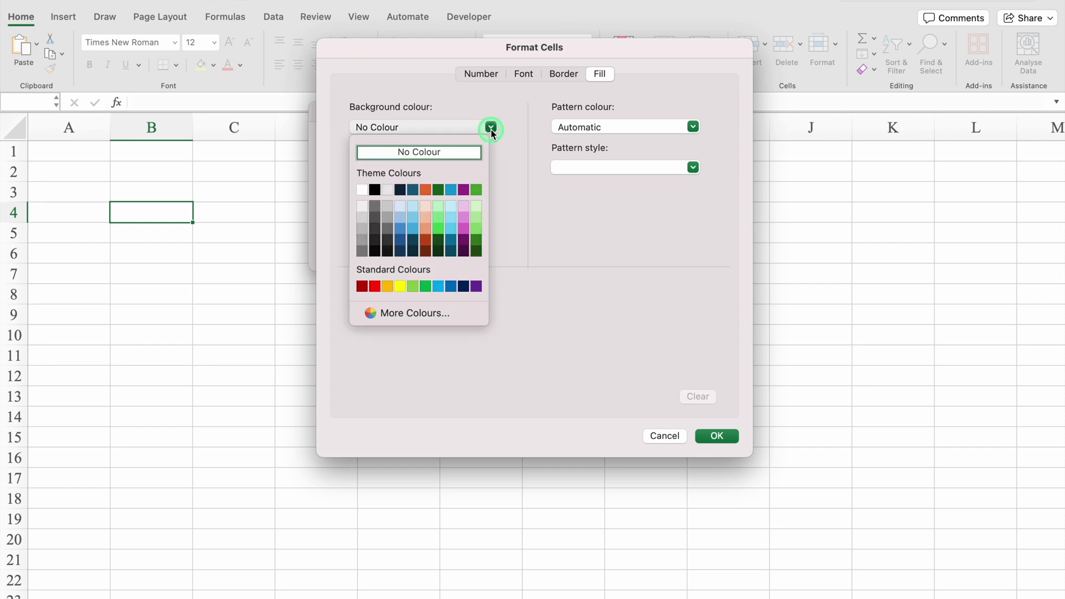
click(402, 264)
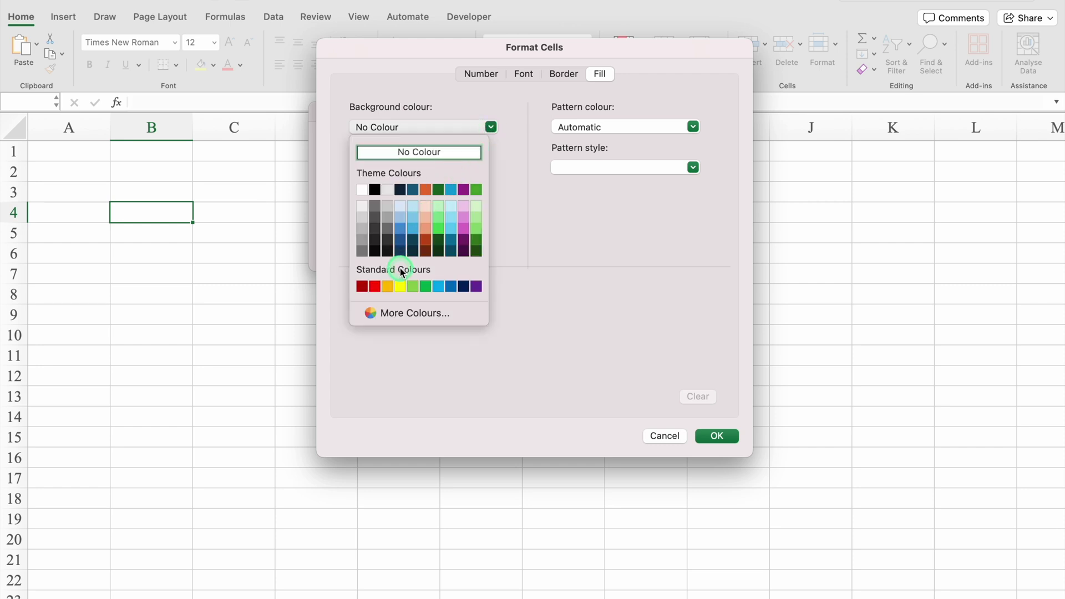
click(450, 286)
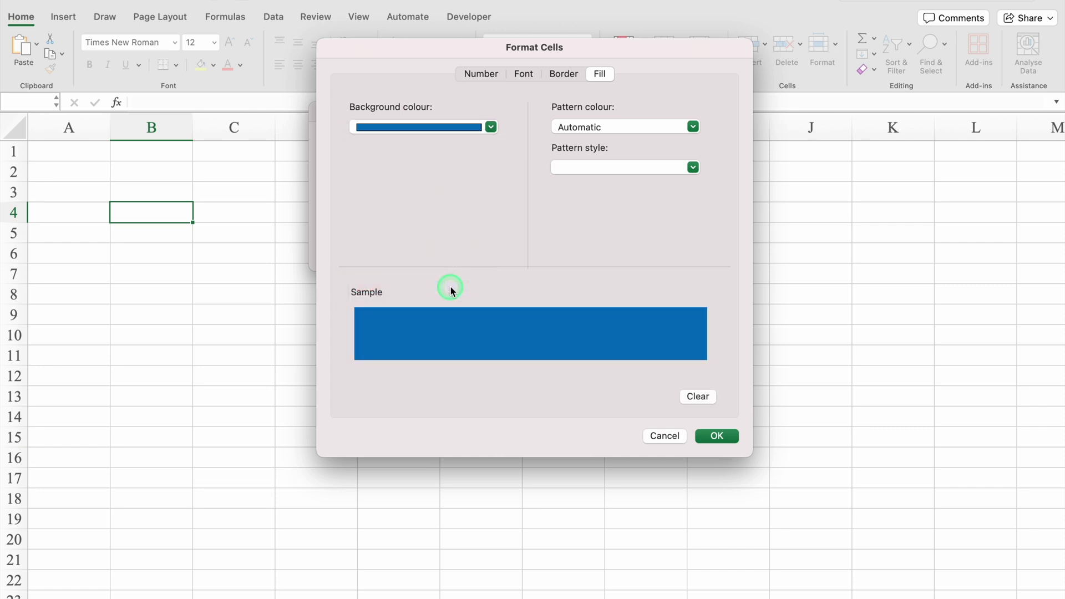
Step: Set the customised format's font colour to white and apply the Greater Than rule to cell B4
click(524, 74)
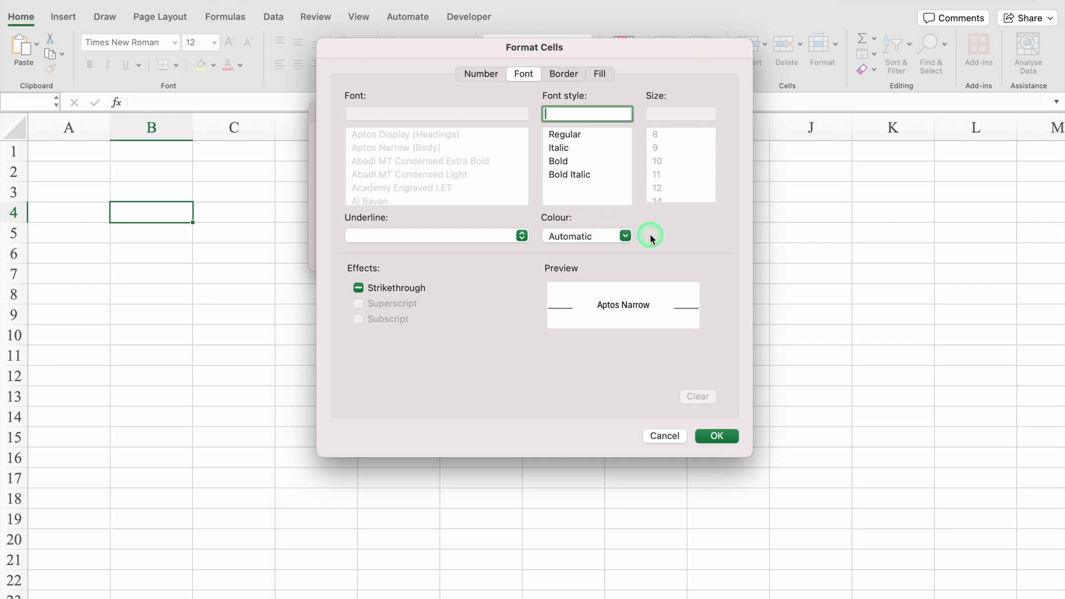
click(626, 236)
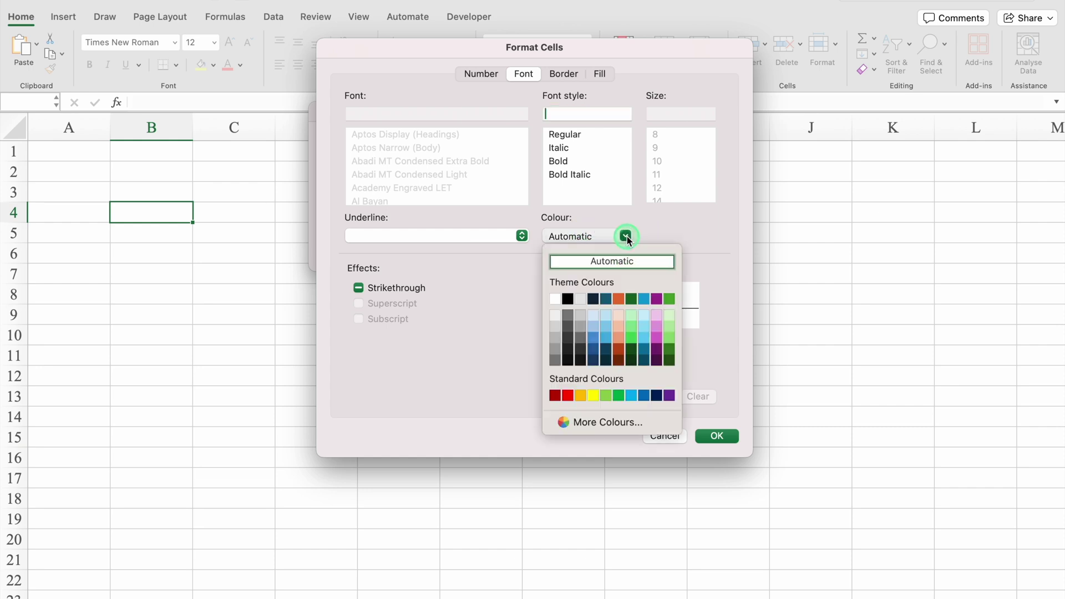
click(557, 300)
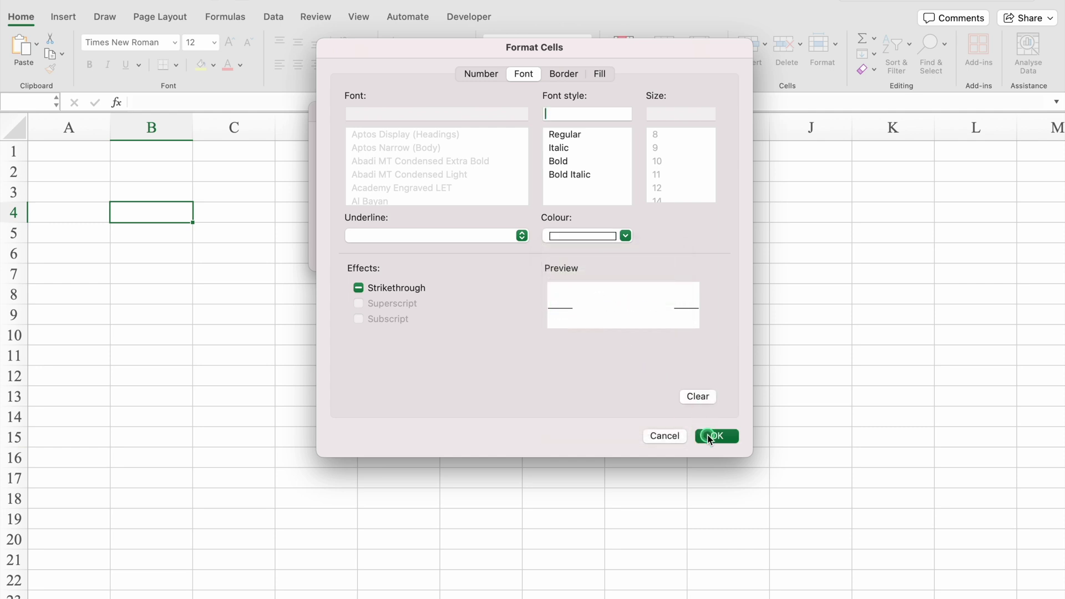
click(707, 434)
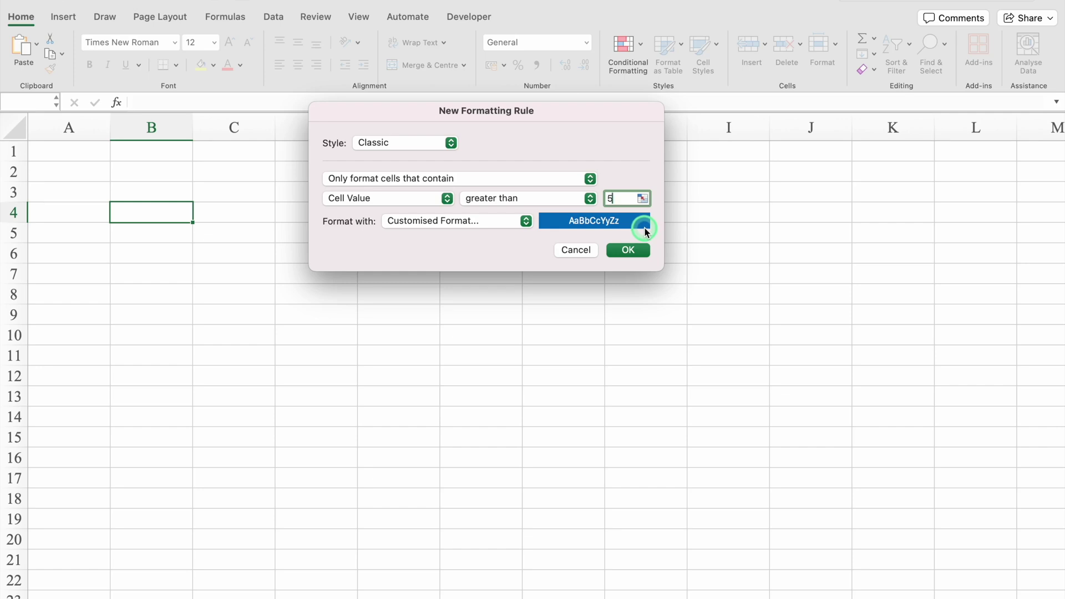
click(630, 250)
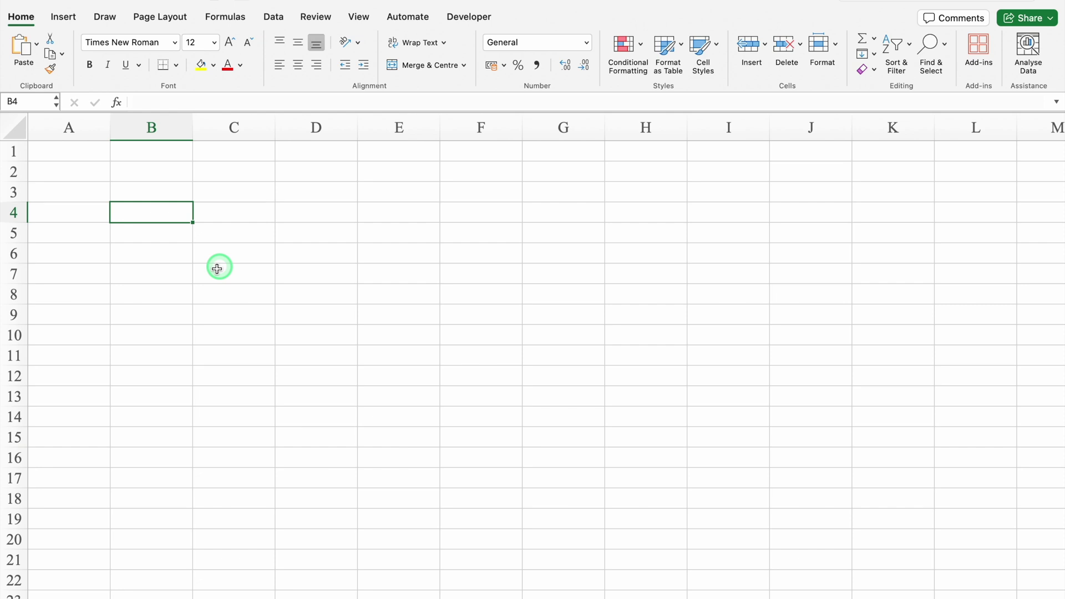
Step: Enter 5 in cell B4 and centre it horizontally
text(5)
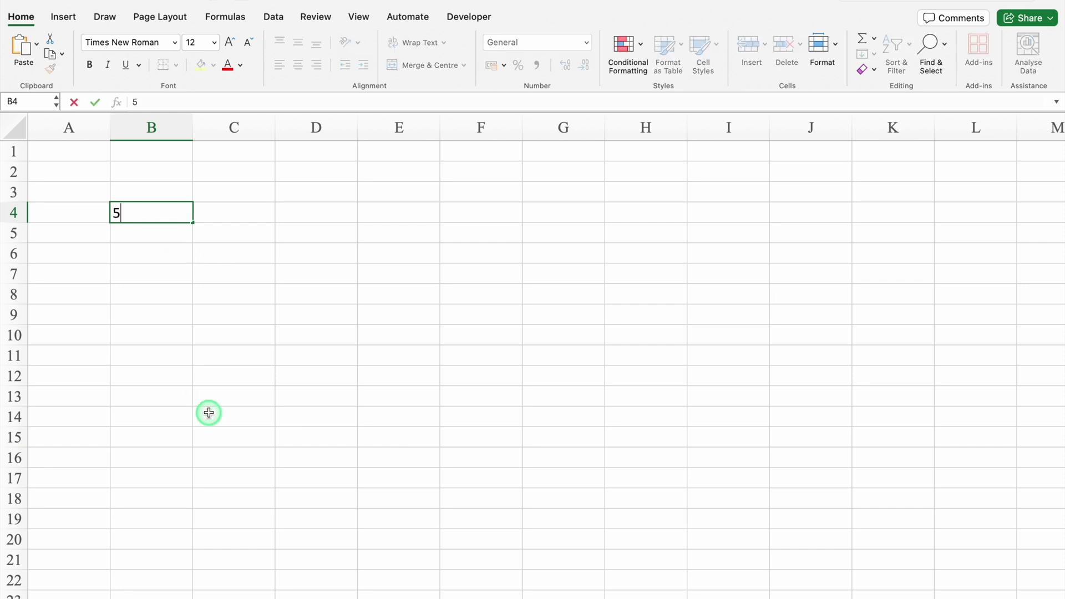
key(Return)
click(183, 212)
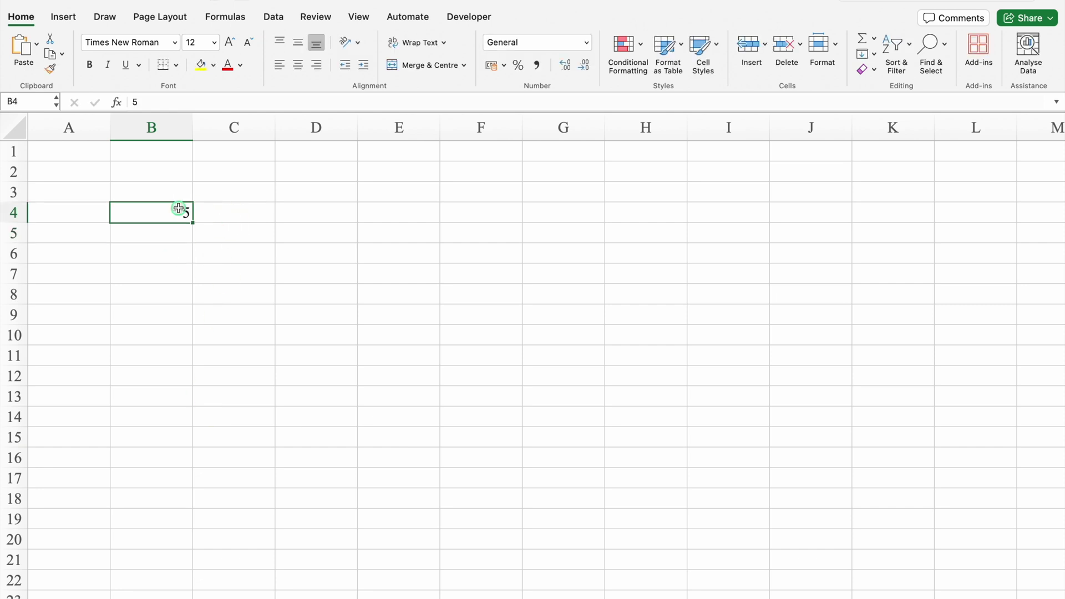
click(299, 67)
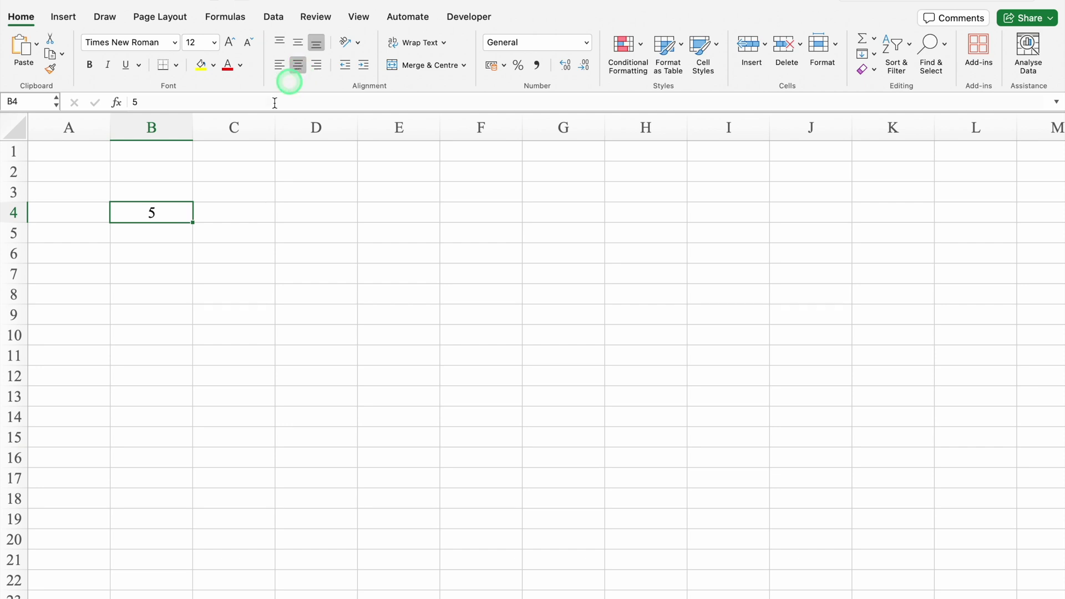
Step: Change cell B4's value to 6 and fill the cell down through B15
text(6)
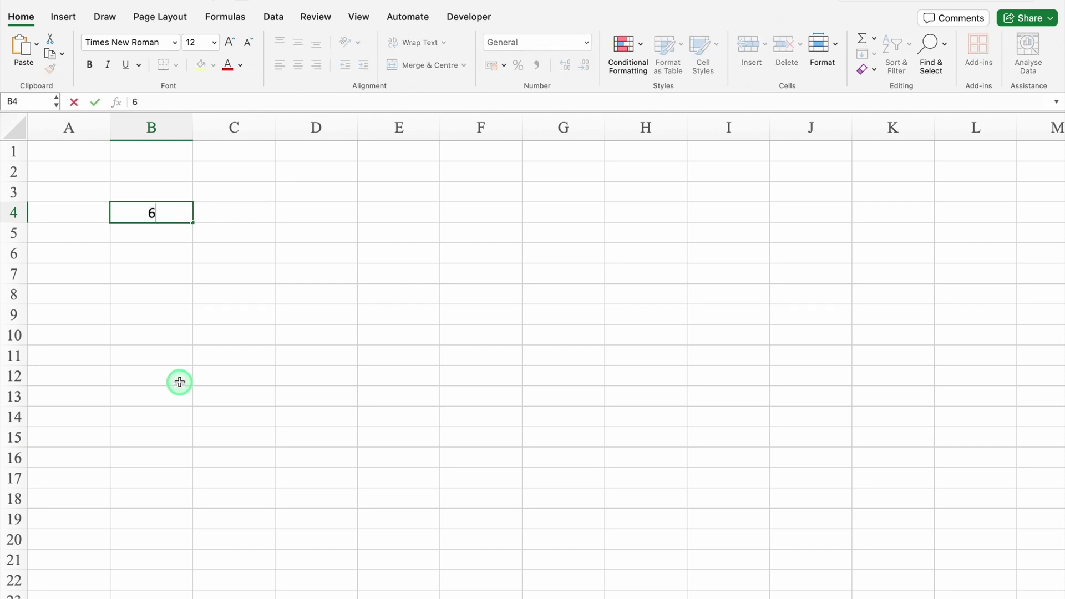
key(Return)
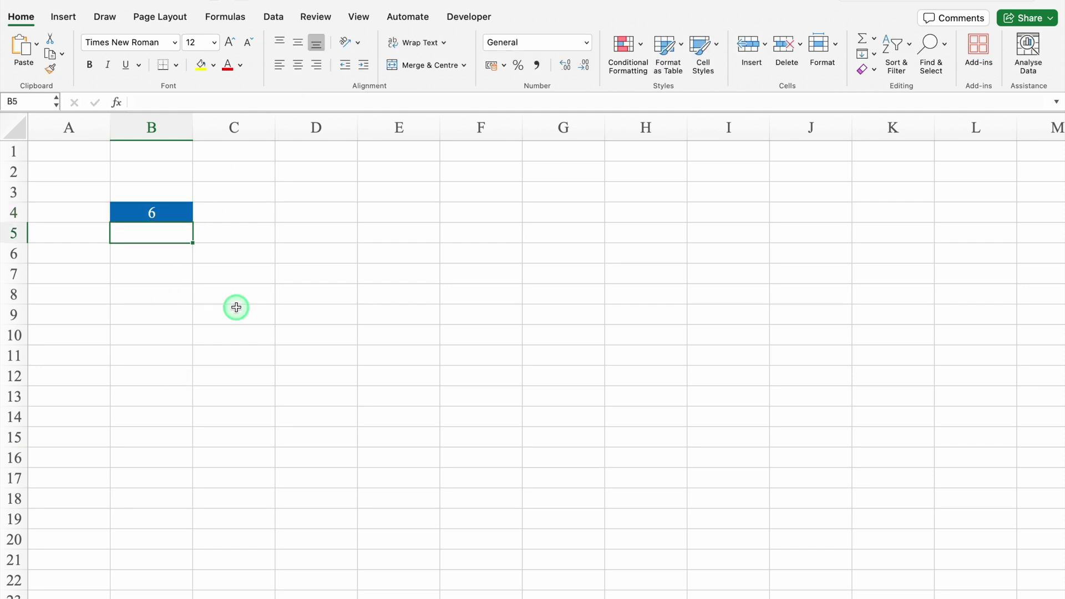
click(188, 217)
drag(192, 222, 196, 444)
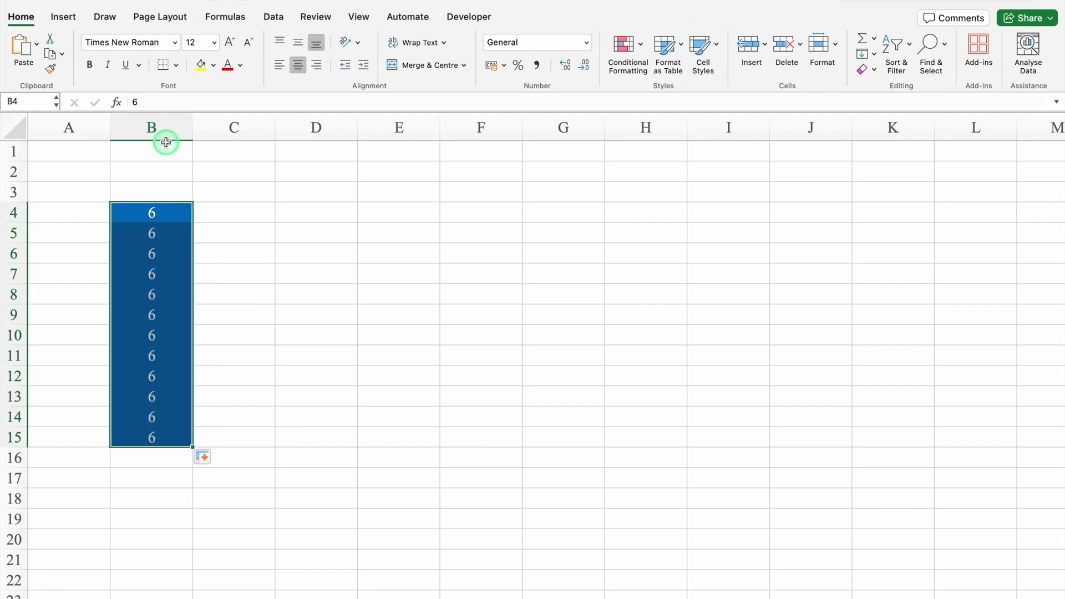
Step: Apply borders around every cell in B4:B15 and clear the range's values
click(175, 65)
click(194, 194)
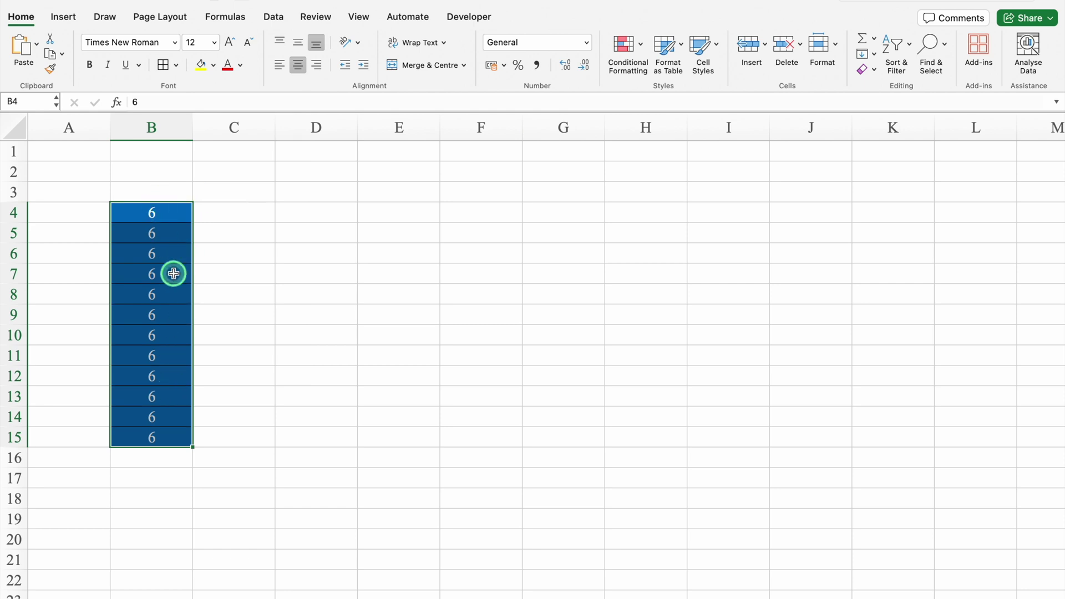
key(Delete)
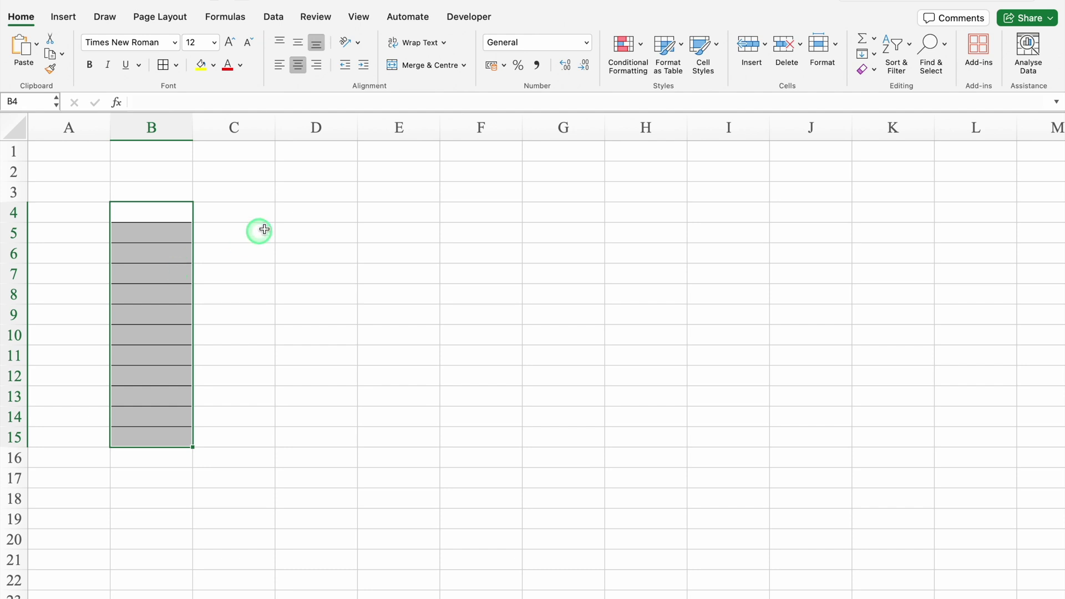
click(300, 188)
Step: Enter 1 in B4 and 2 in B5, and extend the number series down through B15
click(145, 213)
text(1)
key(Return)
text(2)
key(Return)
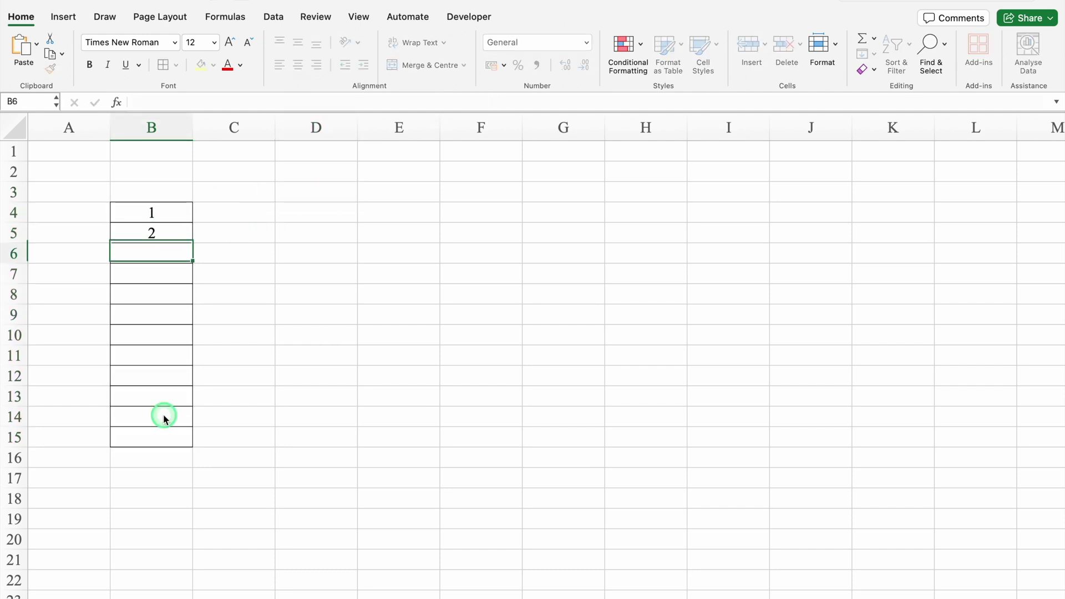
drag(164, 210, 192, 445)
click(307, 326)
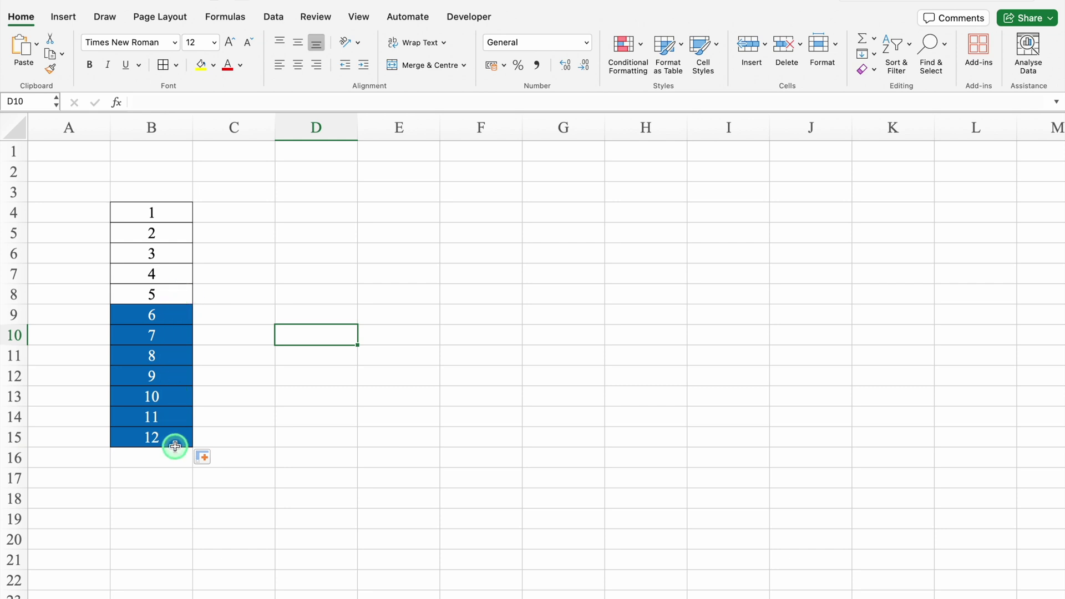
Step: Start a Less Than highlight rule for cells B4:B15 with 5 as the comparison value
drag(172, 210, 178, 430)
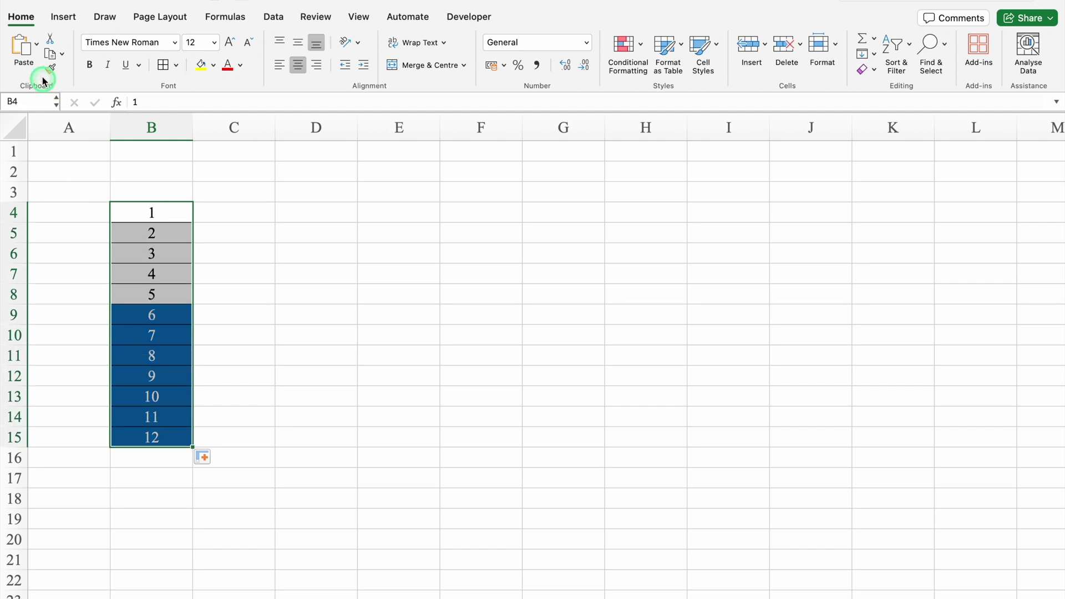
click(641, 46)
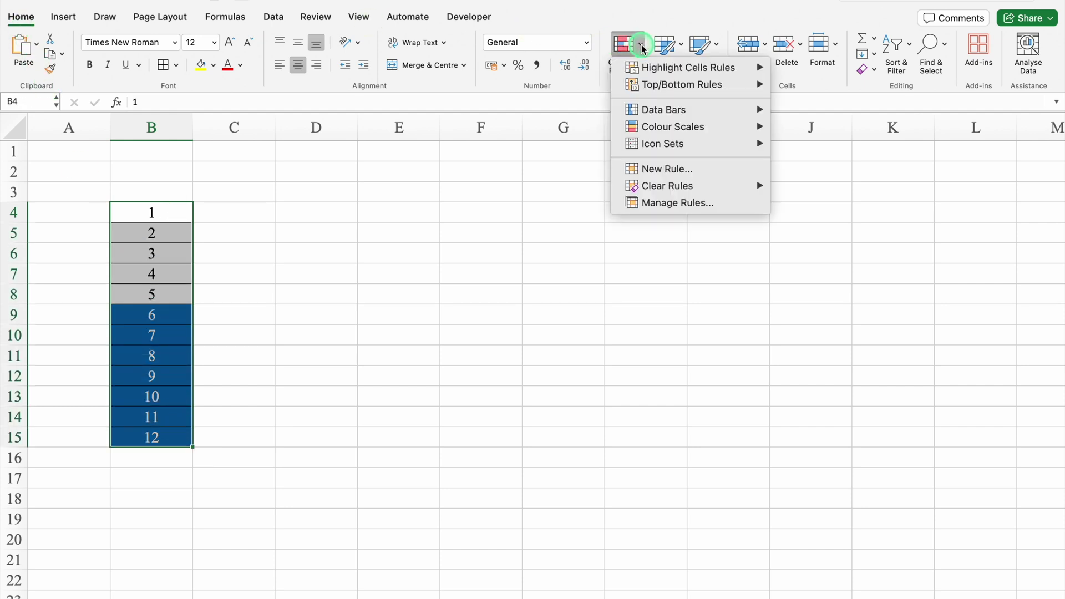
click(690, 68)
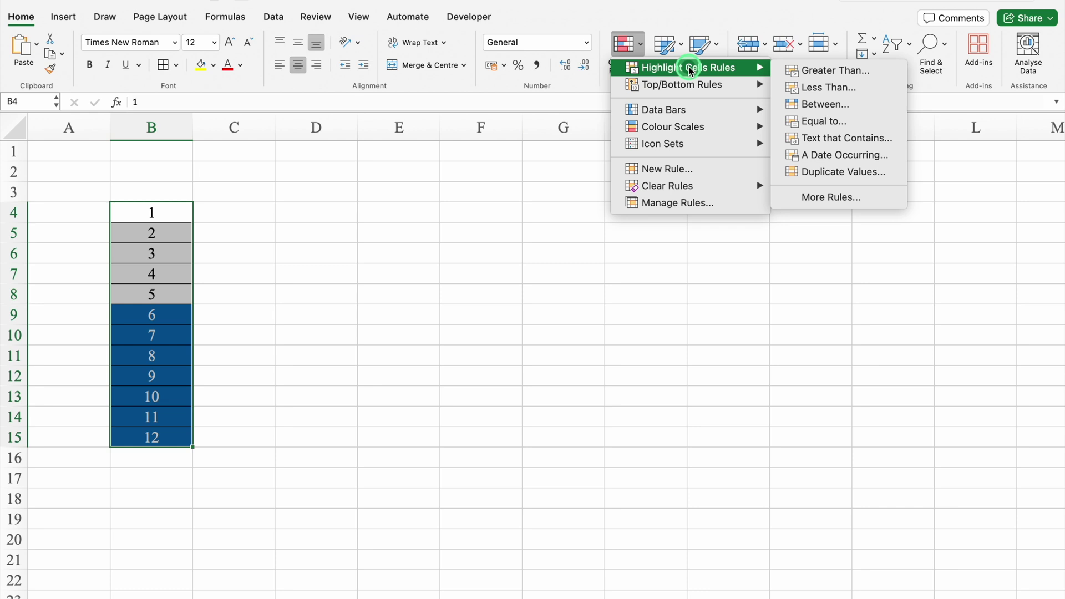
click(847, 87)
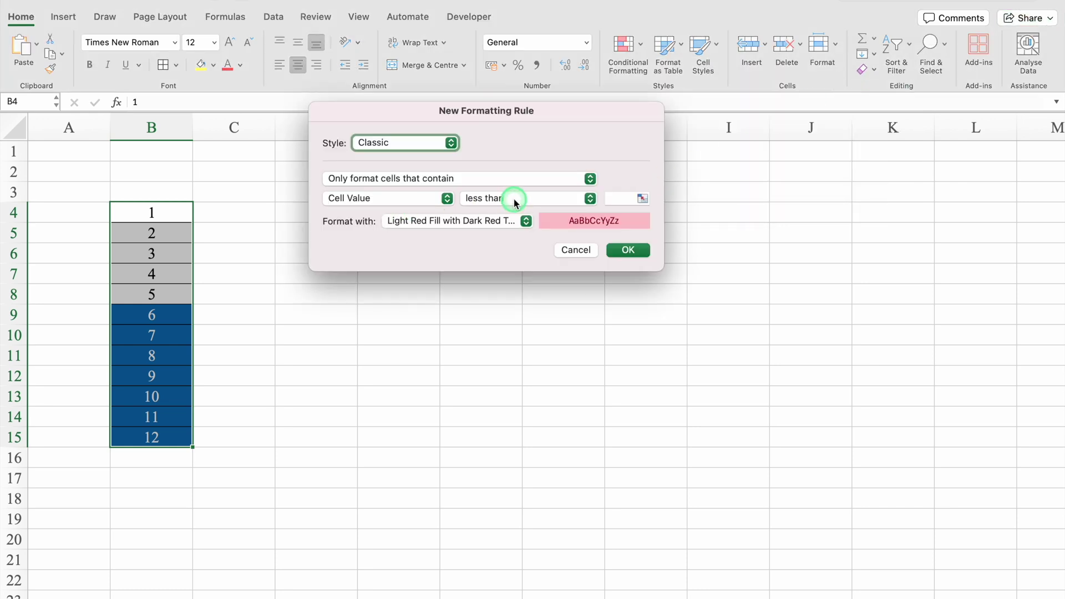
click(632, 198)
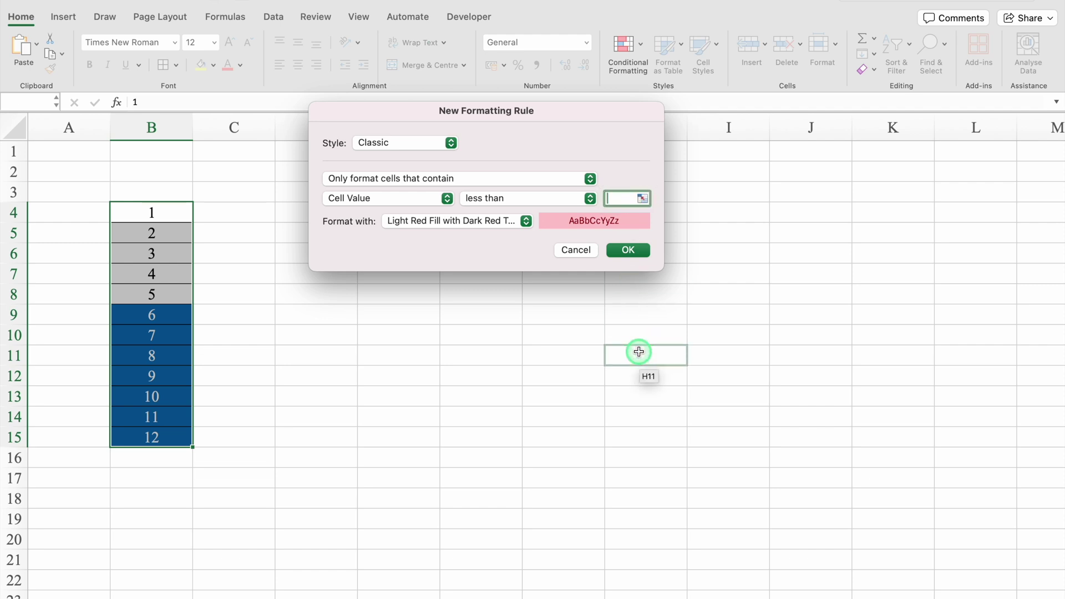
text(5)
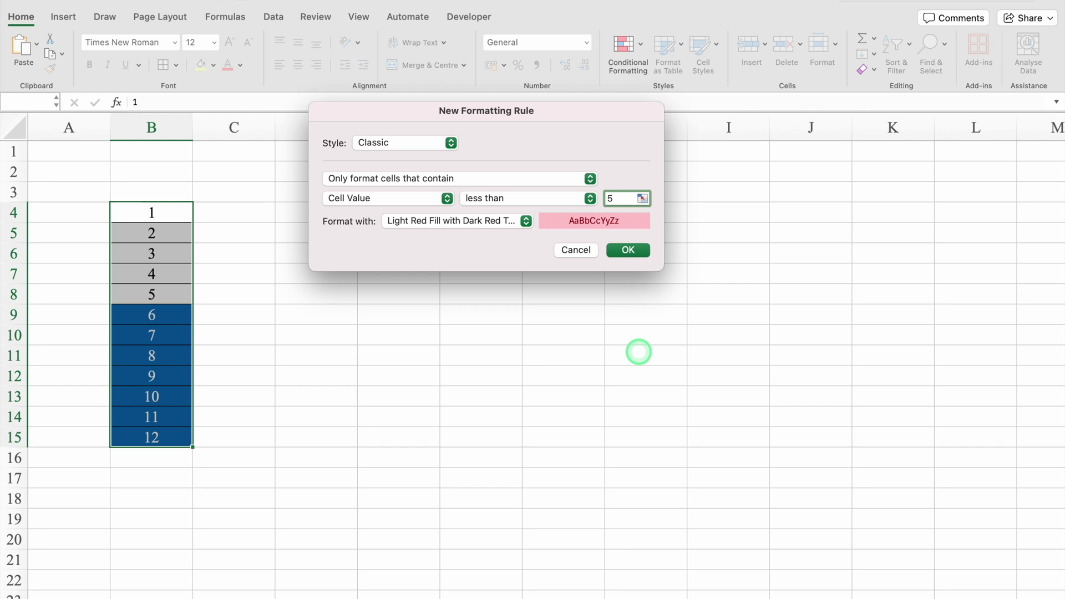
Step: Choose a customised format for the Less Than rule and set its background colour to the standard red
click(525, 222)
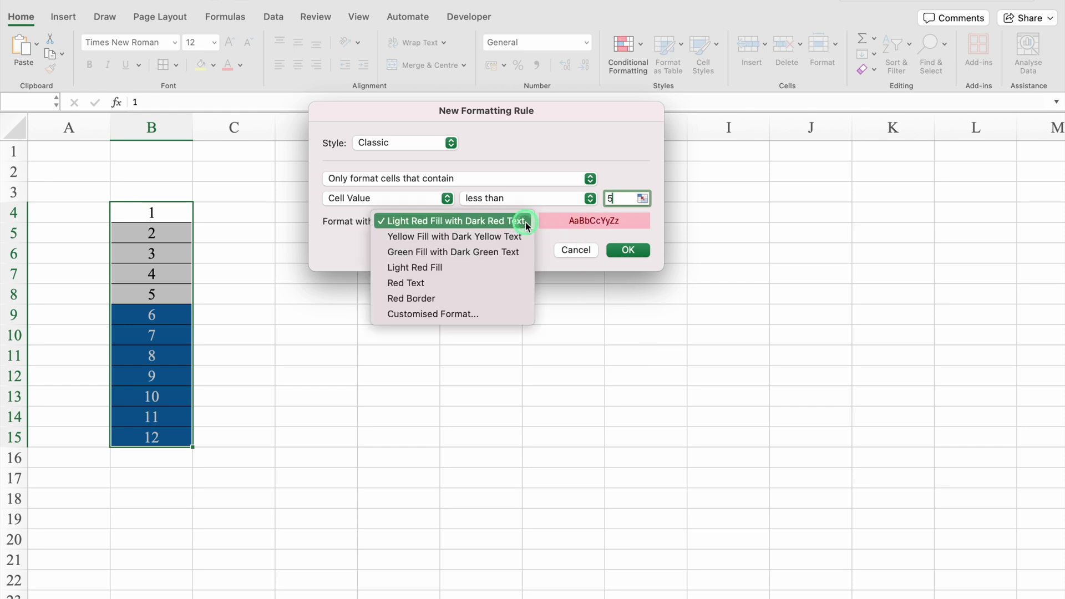
click(454, 313)
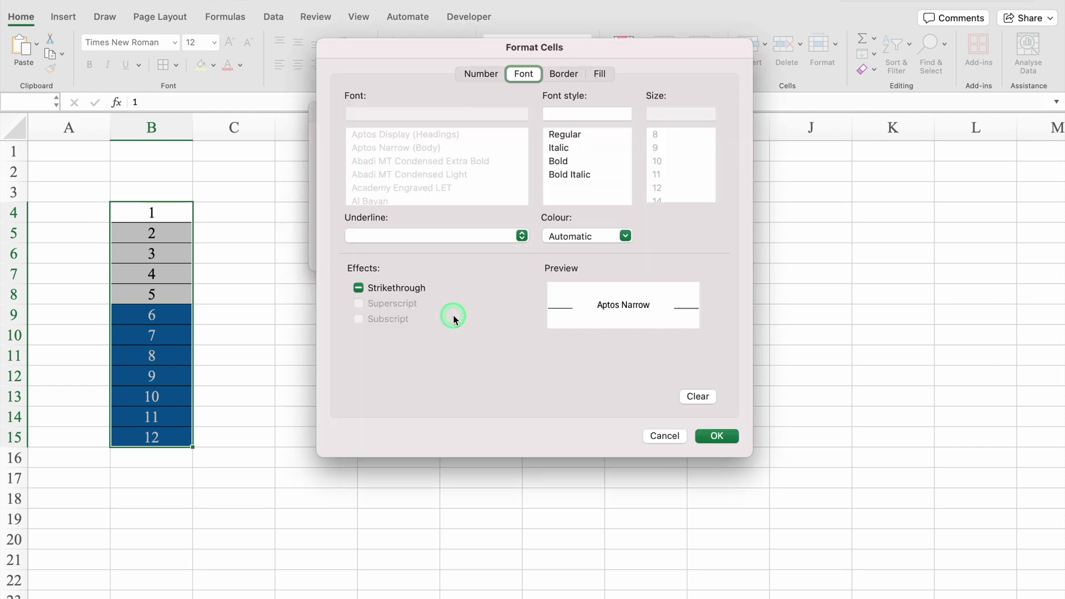
click(598, 73)
click(492, 125)
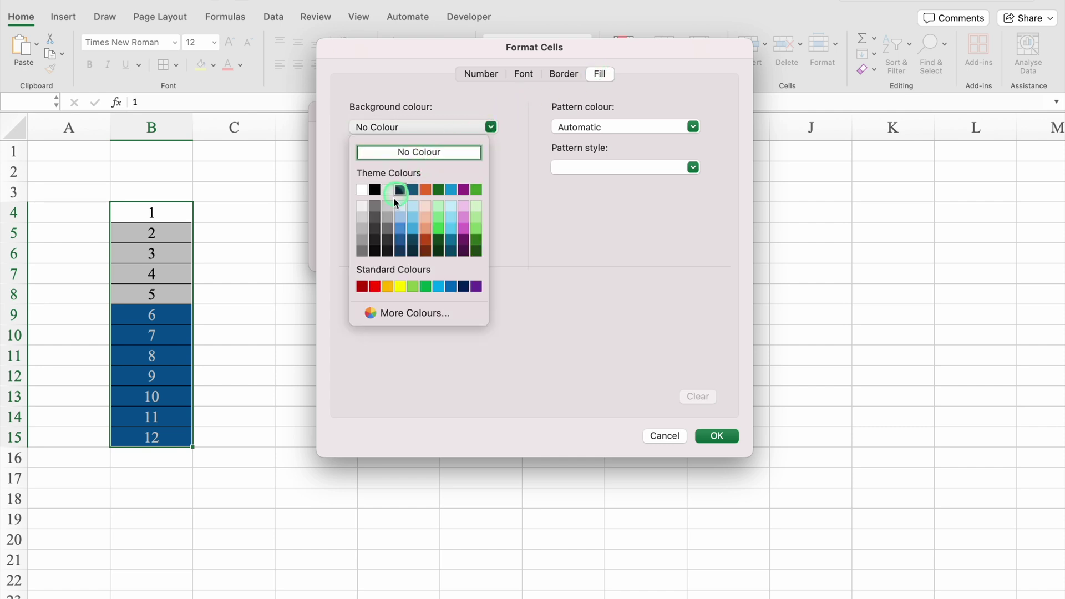
click(375, 286)
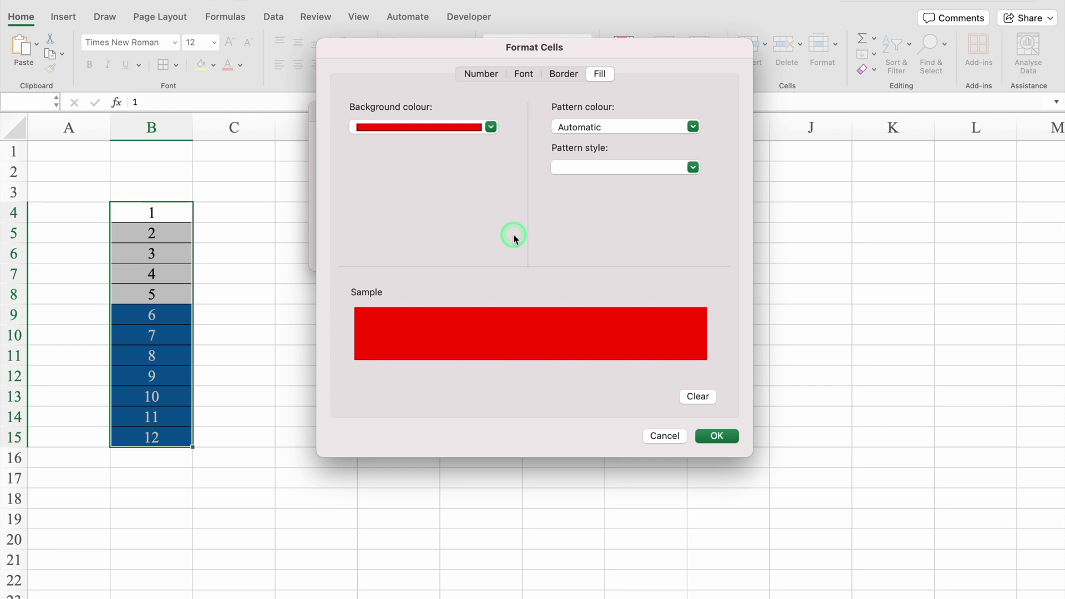
Step: Set the customised format's font colour to white and apply the Less Than rule to B4:B15
click(524, 74)
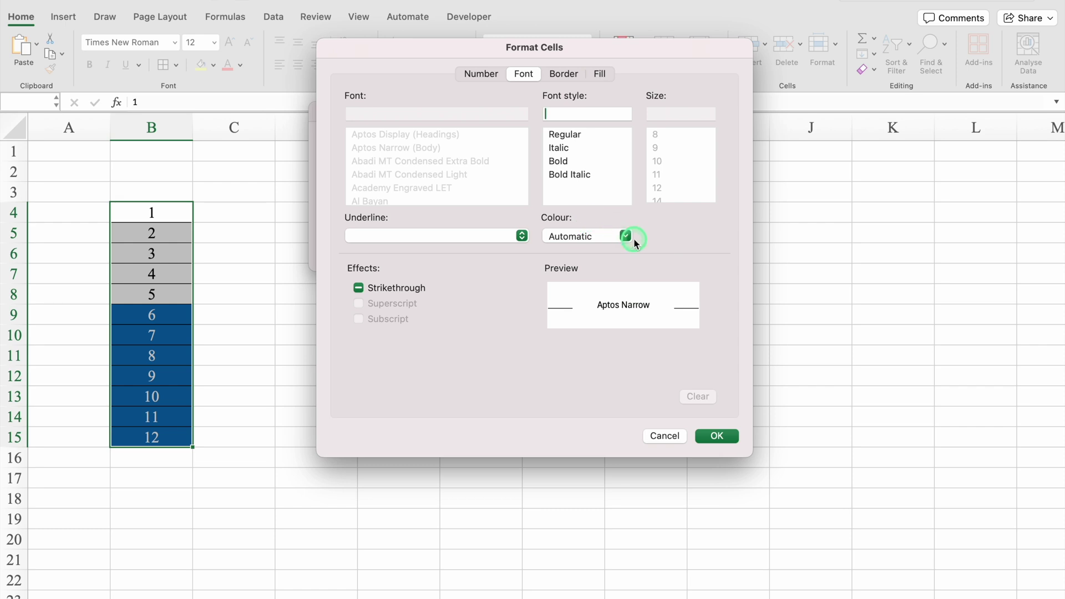
click(626, 236)
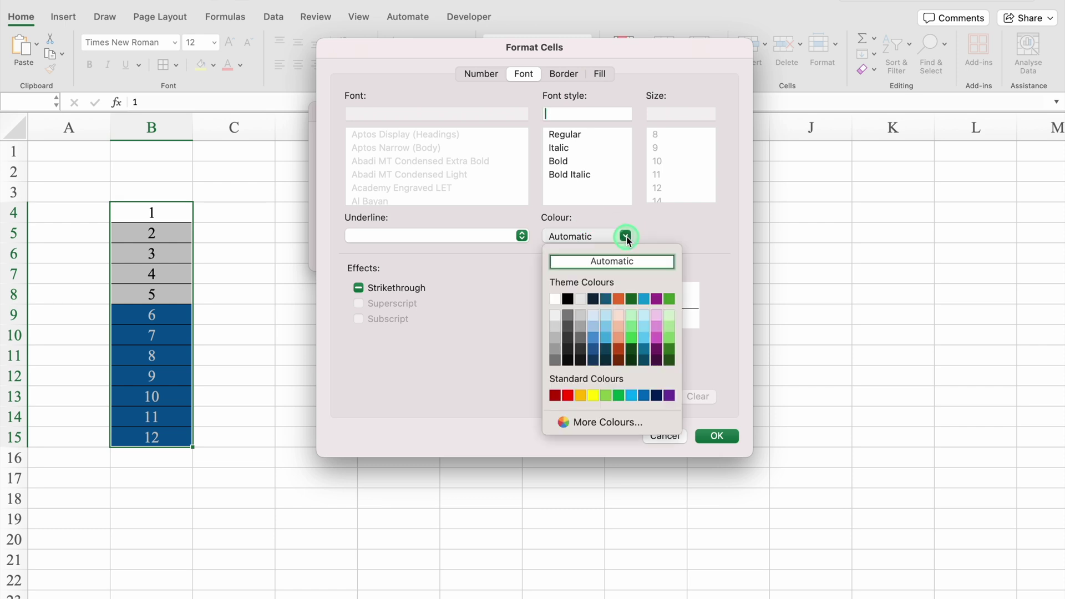
click(554, 299)
click(710, 435)
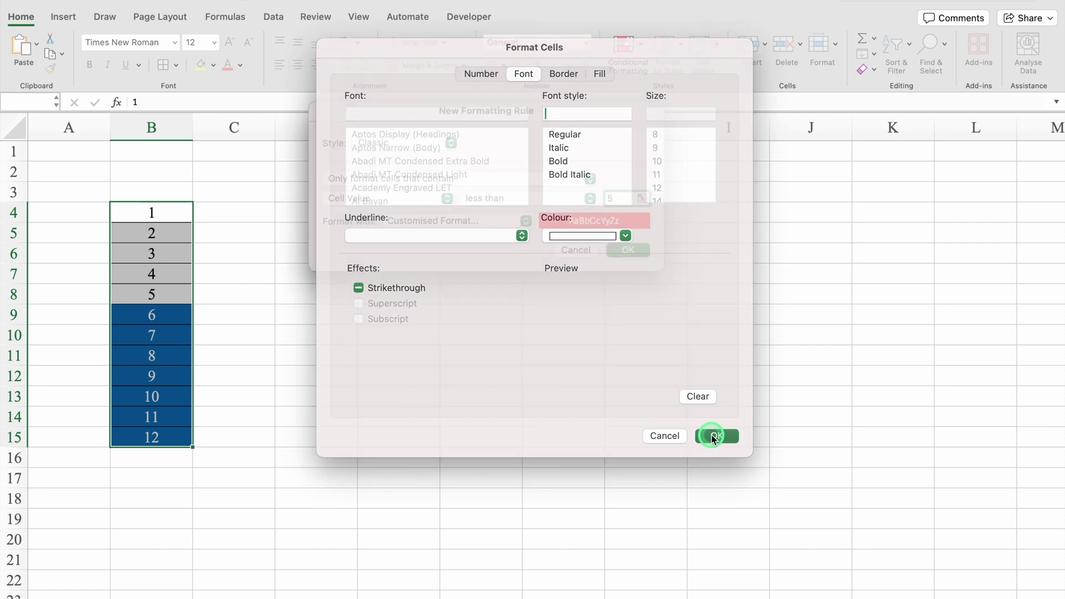
click(632, 250)
click(242, 299)
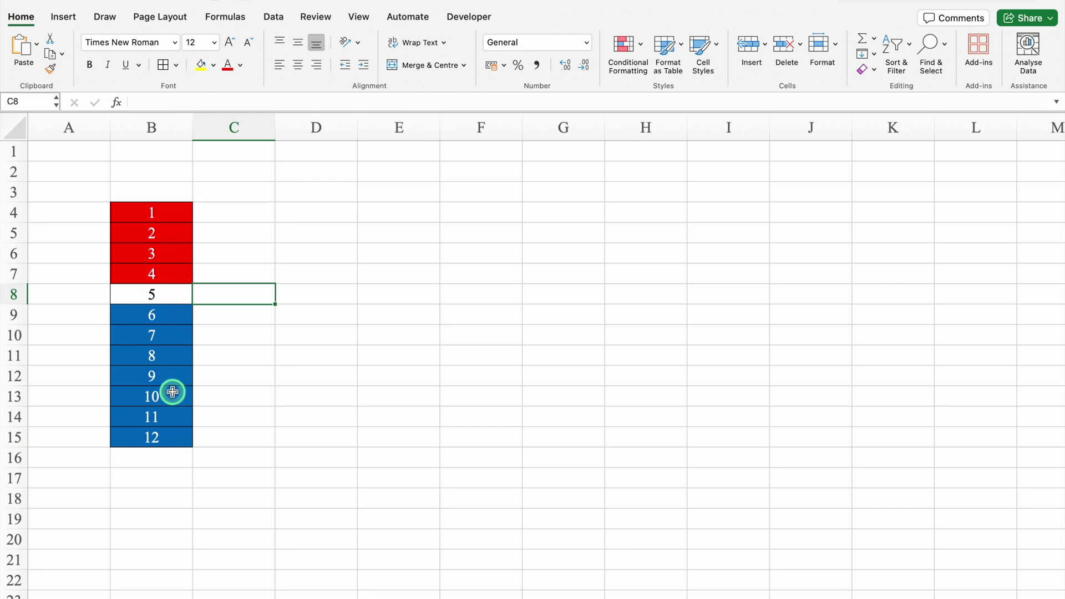
Step: Start an Equal To highlight rule for cells B4:B15 with 5 as the comparison value
click(157, 294)
drag(171, 212, 173, 435)
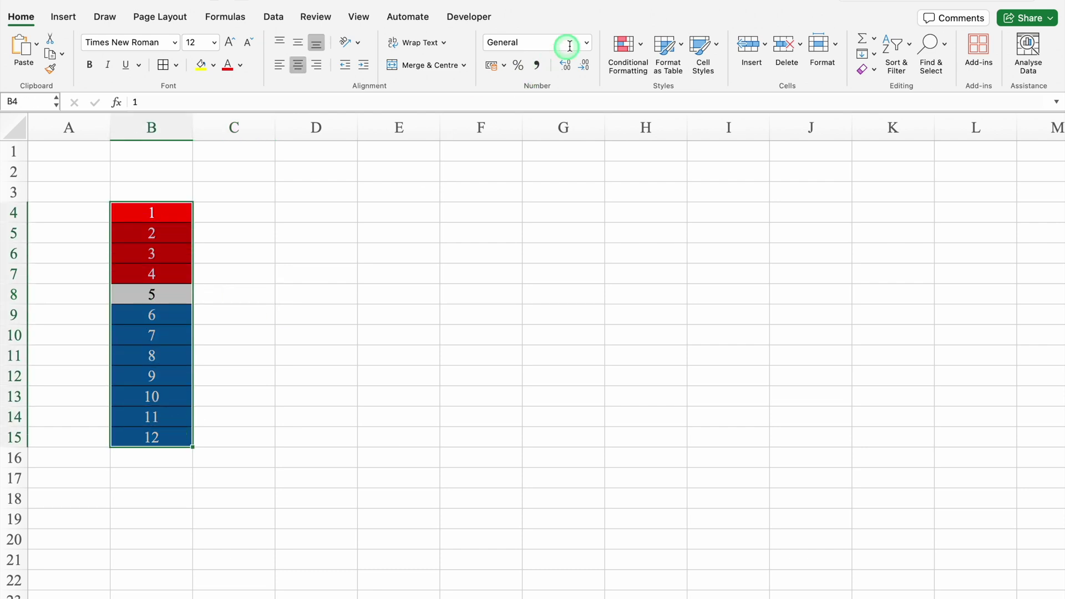
click(627, 44)
click(691, 69)
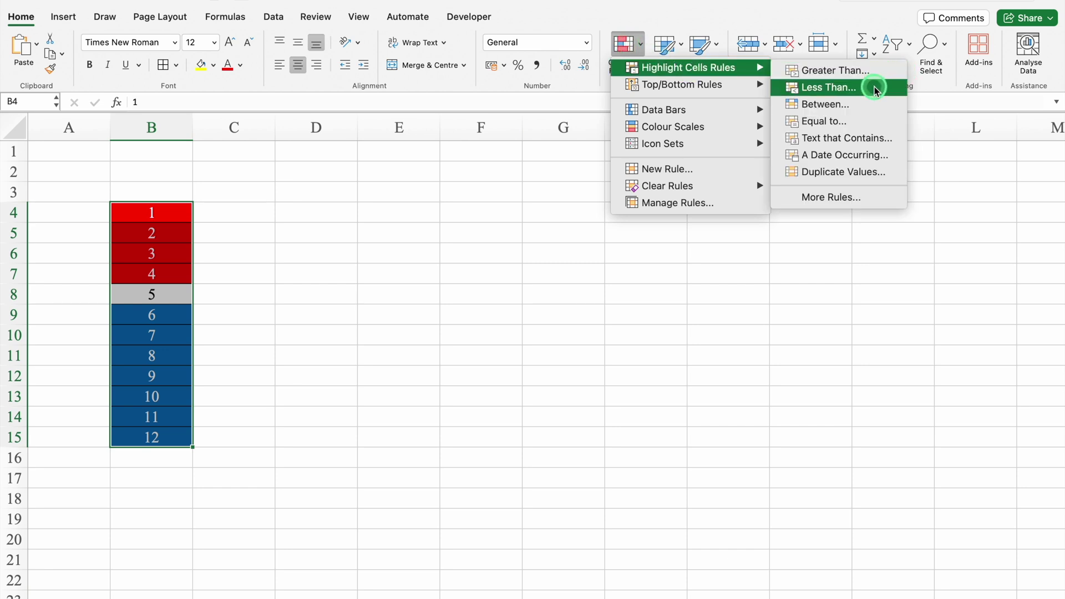
click(857, 121)
click(625, 198)
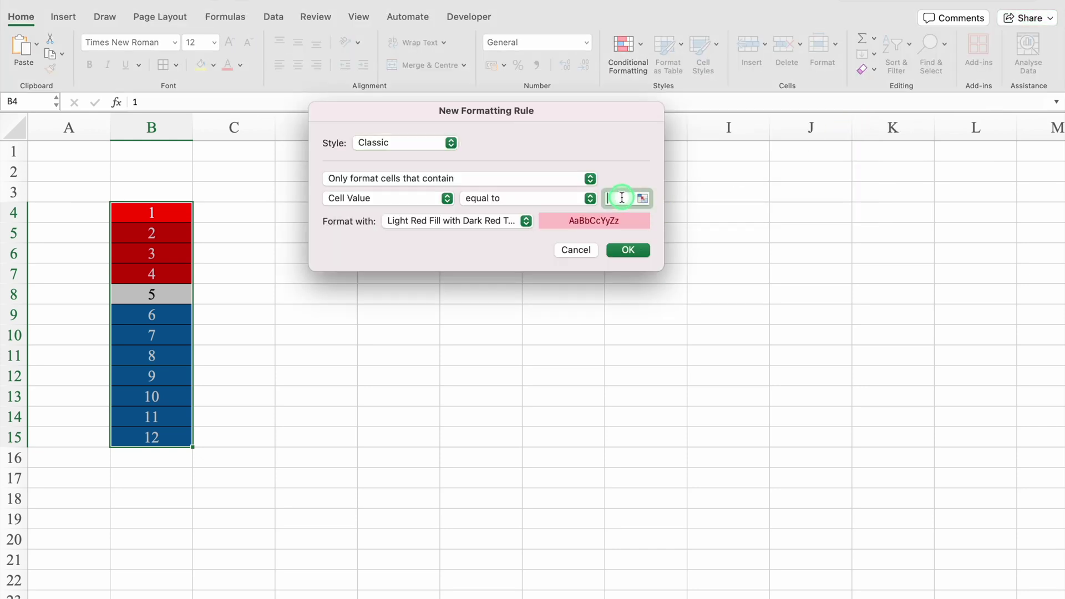
text(5)
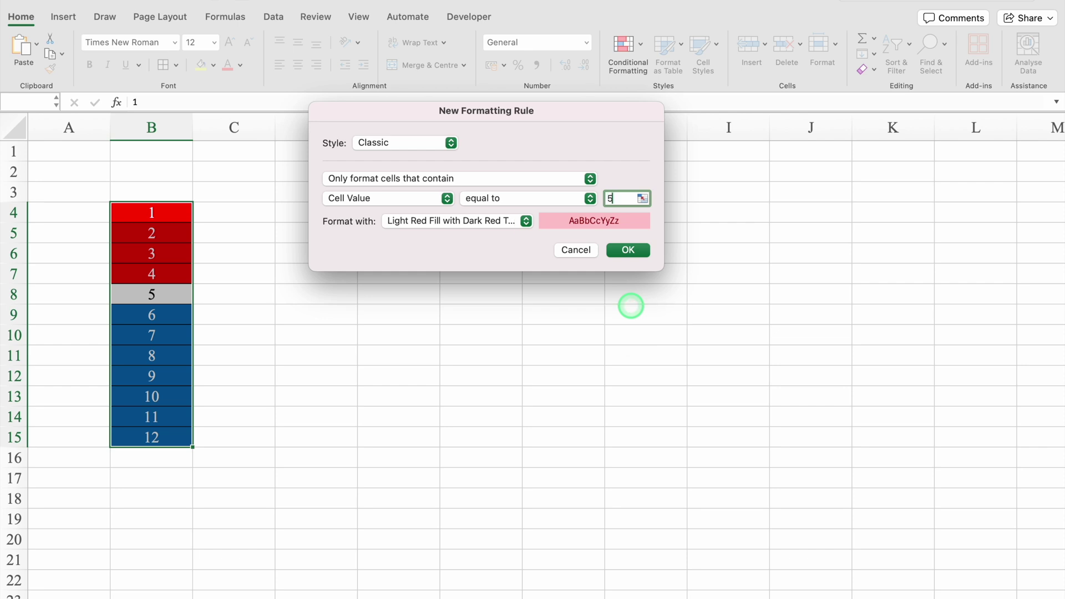
Step: Choose a customised format for the Equal To rule and set its background colour to the standard purple
click(525, 221)
click(464, 316)
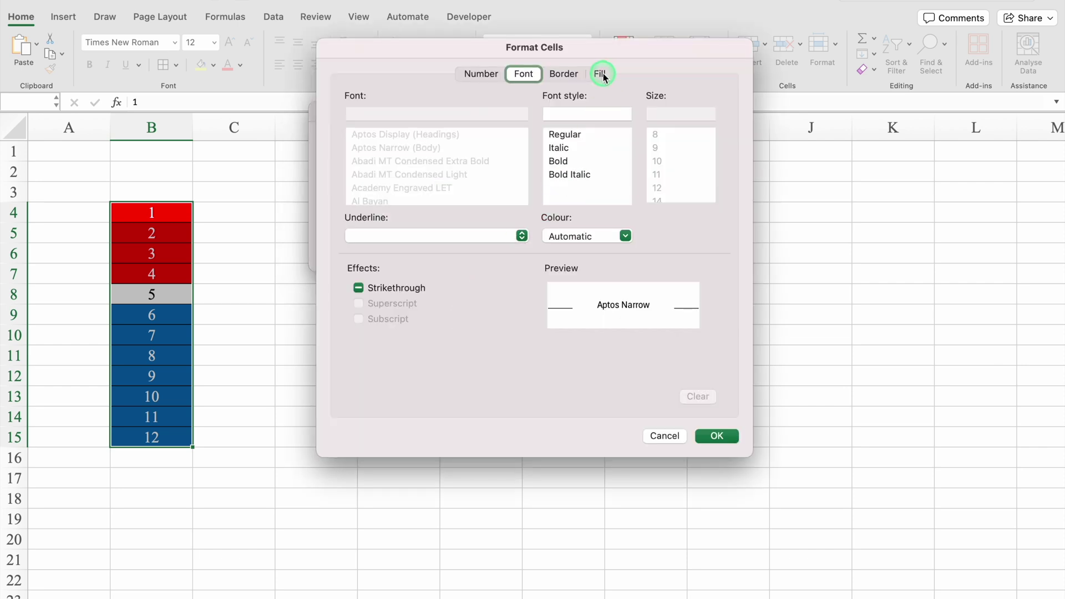
click(602, 74)
click(490, 126)
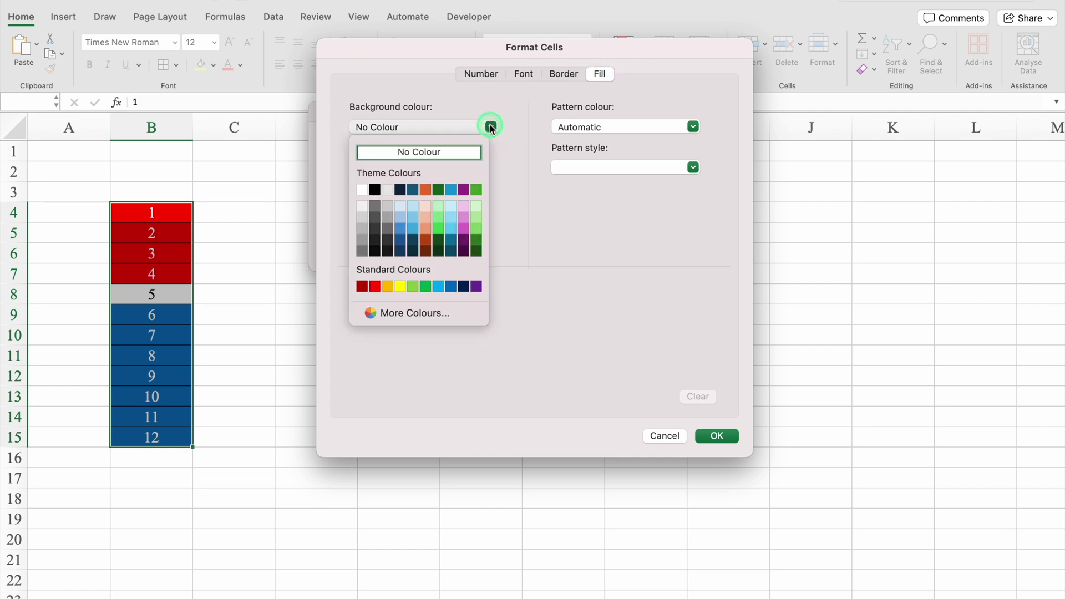
click(475, 285)
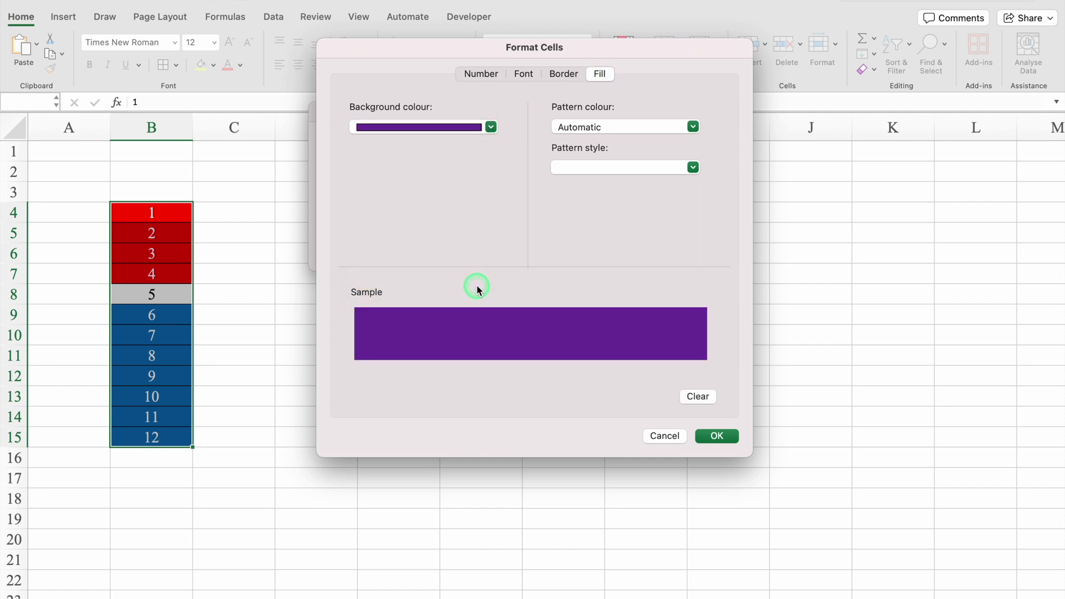
Step: Set the customised format's font colour to the standard yellow and apply the Equal To rule to B4:B15
click(523, 74)
click(625, 235)
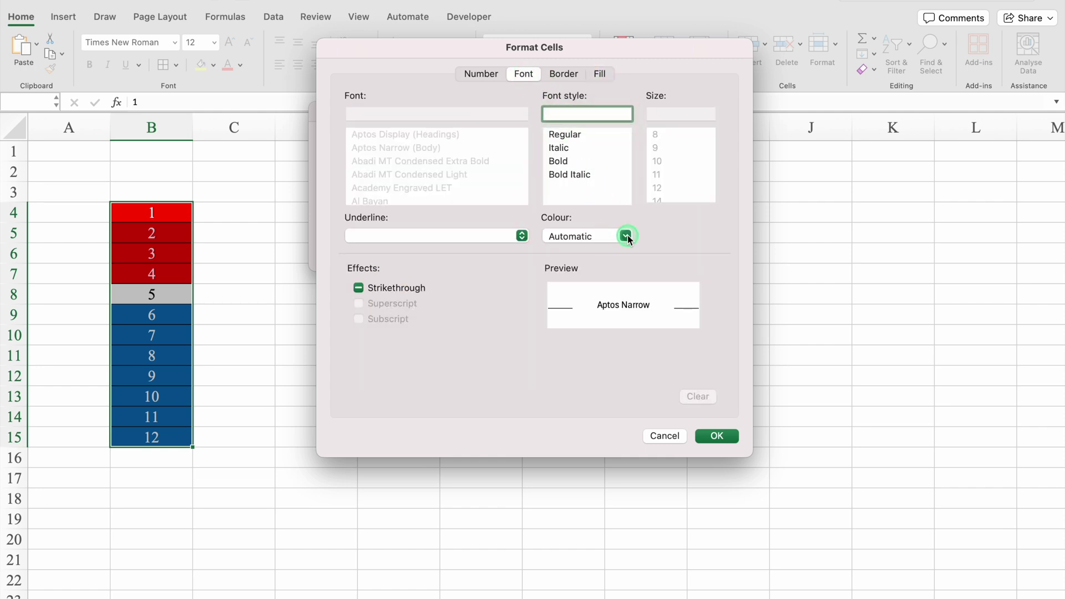
click(580, 357)
click(593, 394)
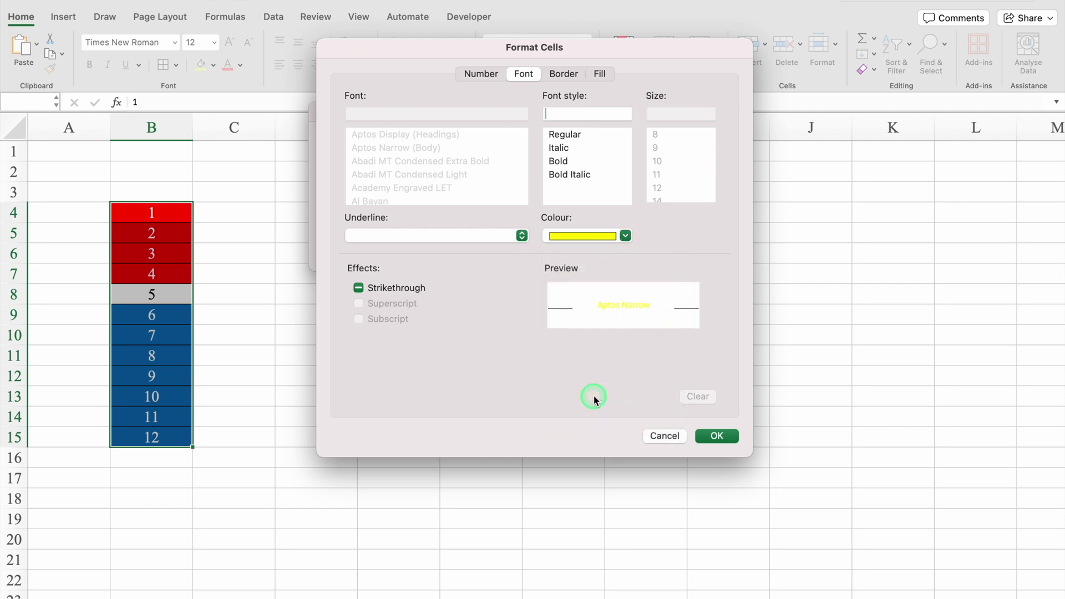
click(715, 434)
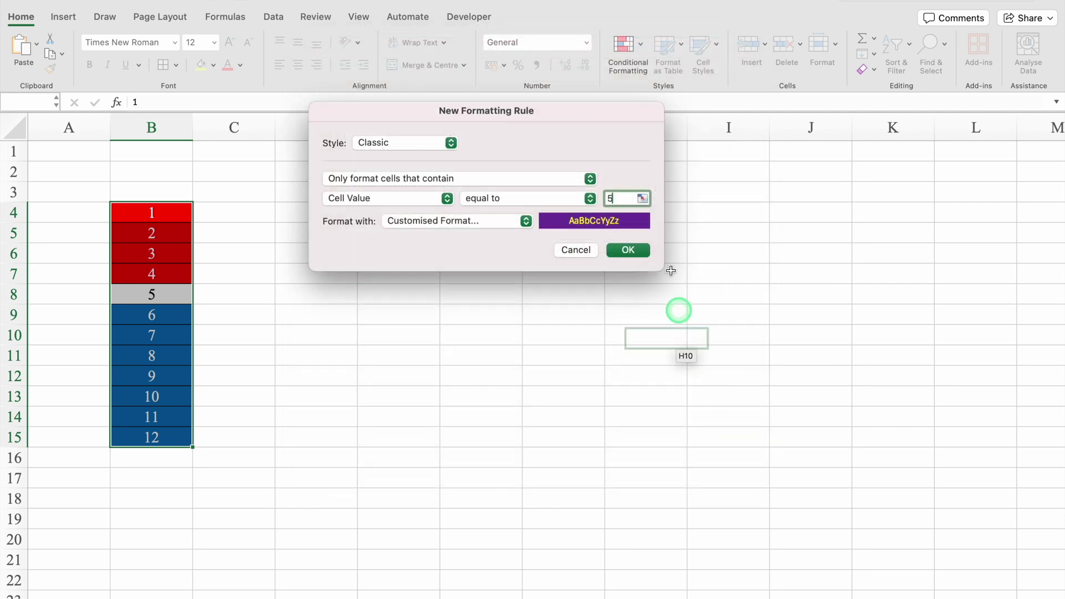
click(629, 249)
click(420, 348)
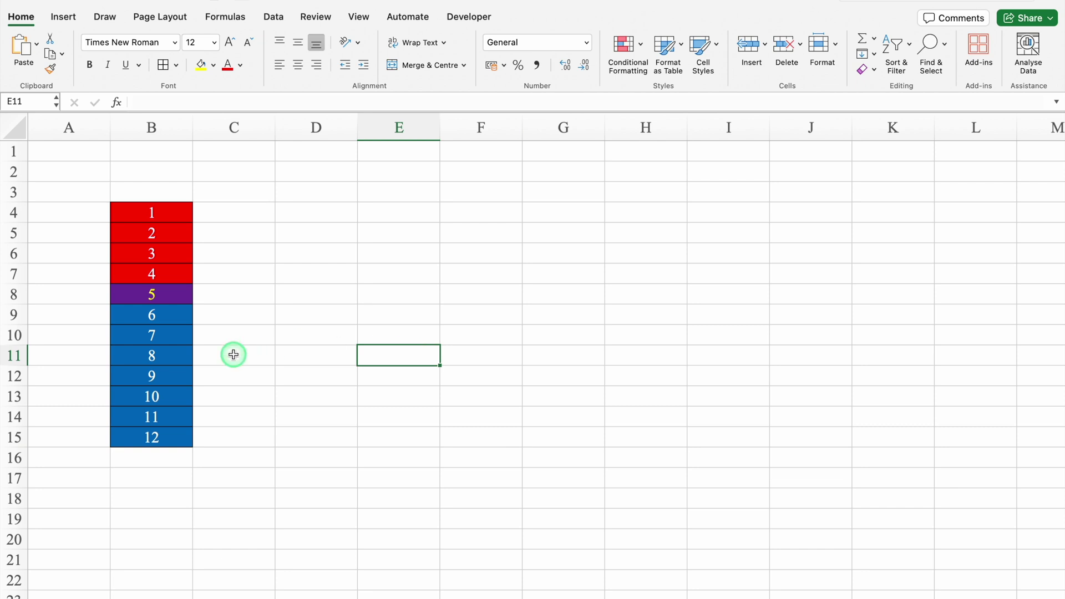
Step: Replace the numbers in B4:B15 with 7, 2, 3, 9, 1, 8, 99, 200, 9000, 0, 5 and 4
drag(161, 211, 170, 431)
key(Delete)
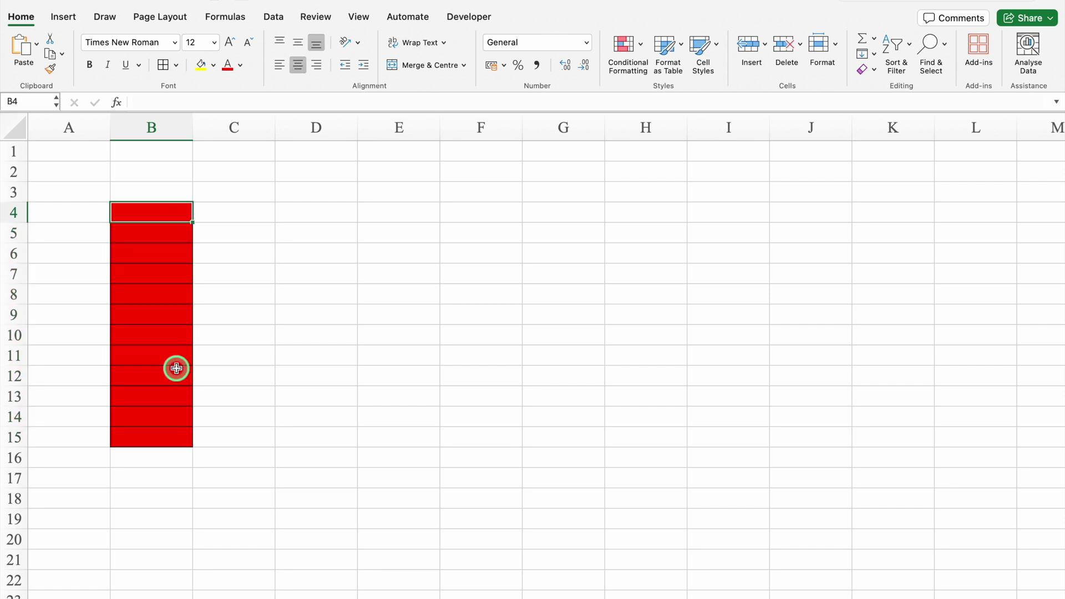
text(7 2 3 )
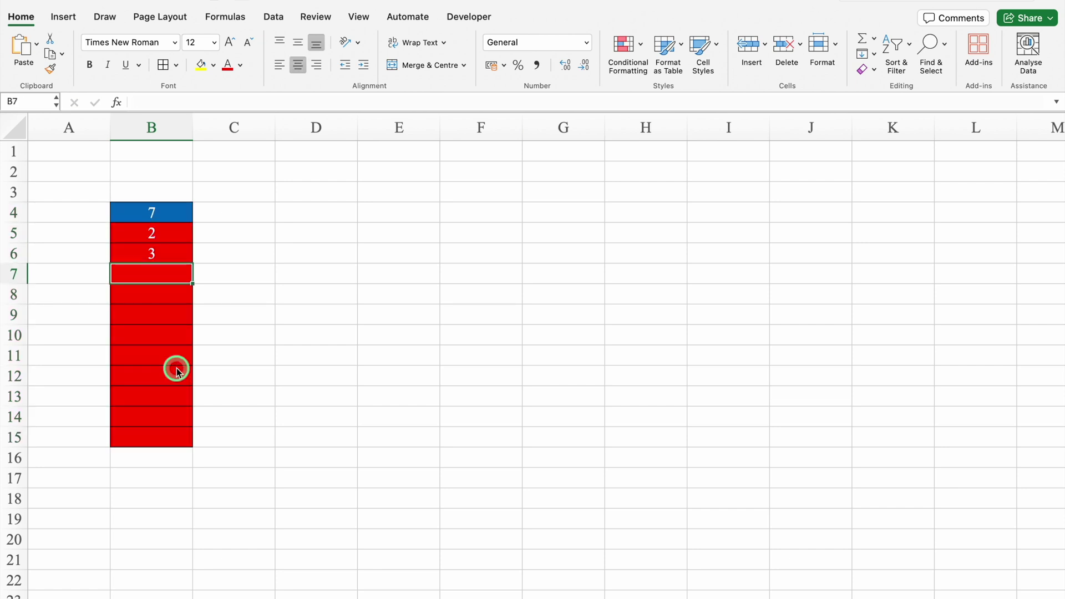
text(9 1 8 99 200)
key(Return)
text(9000)
key(Return)
text(0 5 4)
click(257, 477)
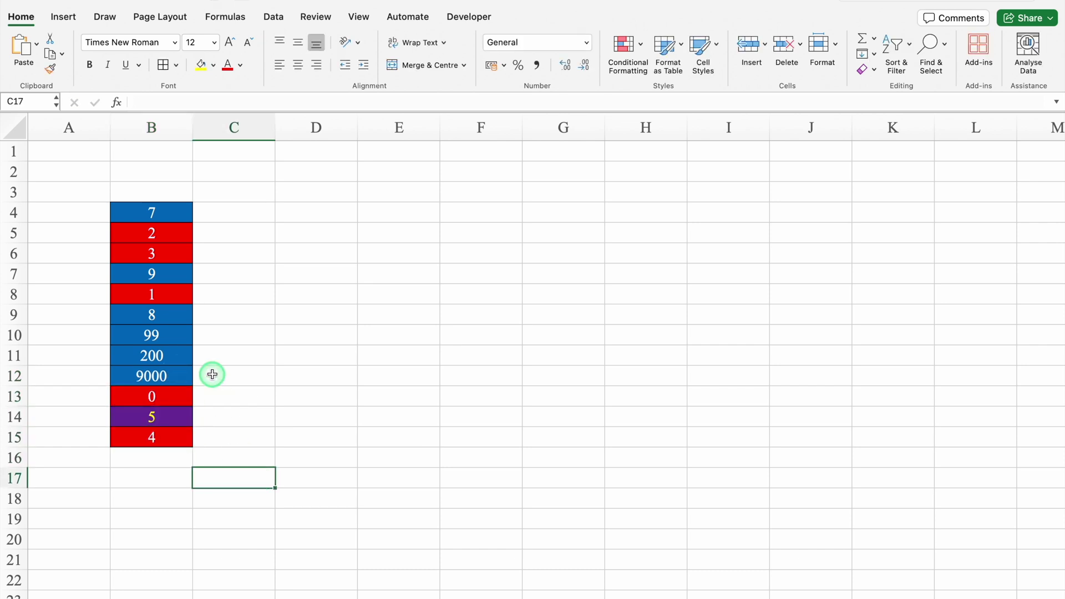
Step: Enter 5 in every cell of B4:B15 to test the Equal To rule
click(151, 214)
text(5)
click(152, 211)
text(5 5 5 5 5 5)
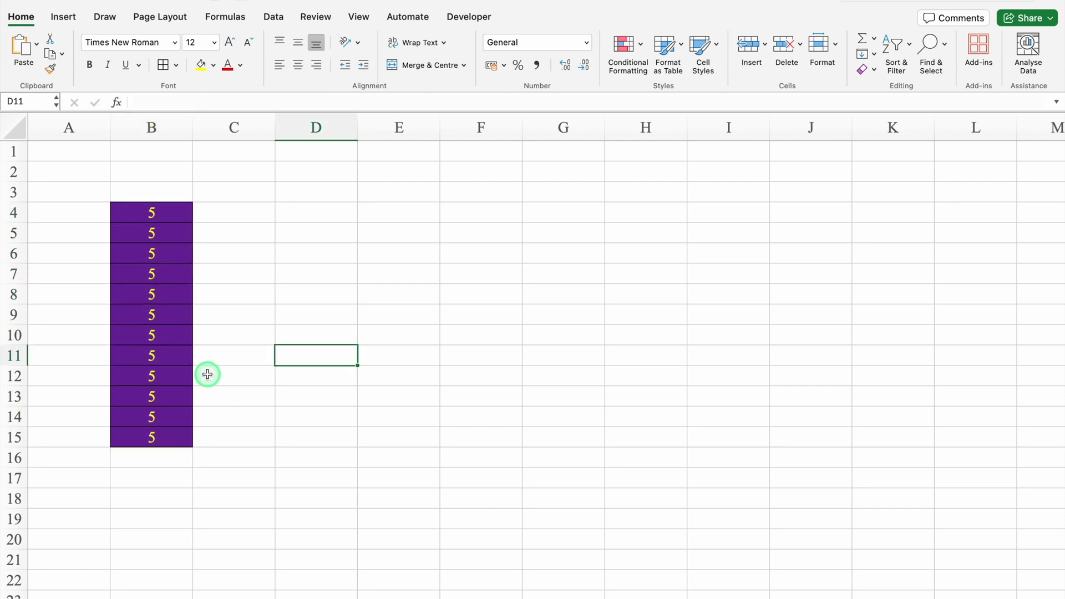
Step: Enter 1 in D4 and 2 in D5, and centre the contents of column D
click(311, 216)
text(1)
key(Return)
text(2)
key(Return)
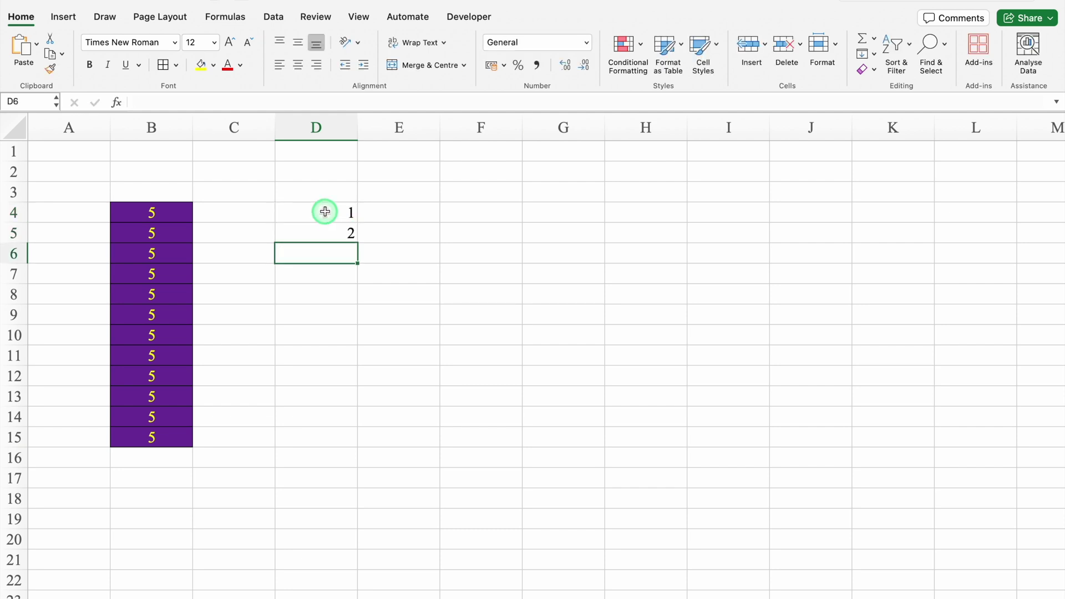
click(325, 129)
click(298, 65)
Step: Extend the number series from D4:D5 down to 12 in D15 and add borders to D4:D15
click(341, 212)
drag(341, 213, 359, 440)
click(161, 66)
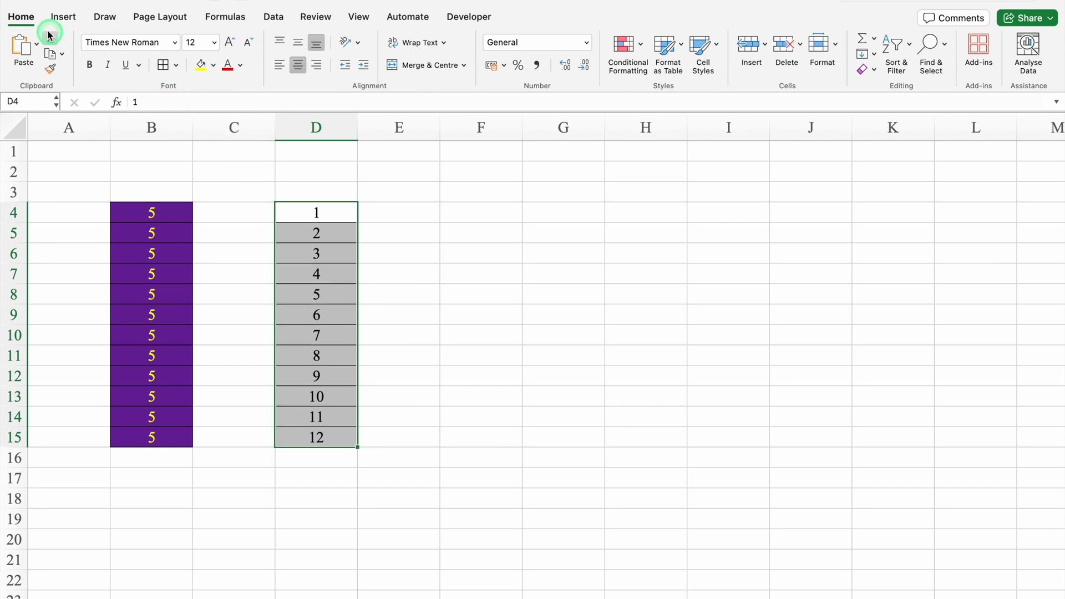
Step: Start a Between highlight rule for cells D4:D15 with 50 and 300 as the limits
click(640, 46)
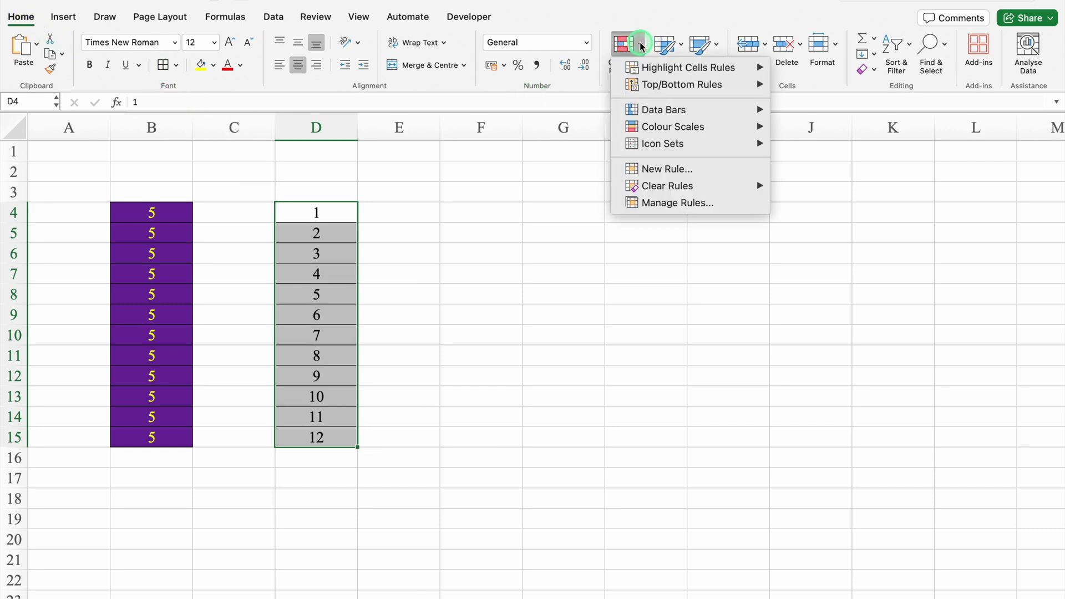
click(685, 69)
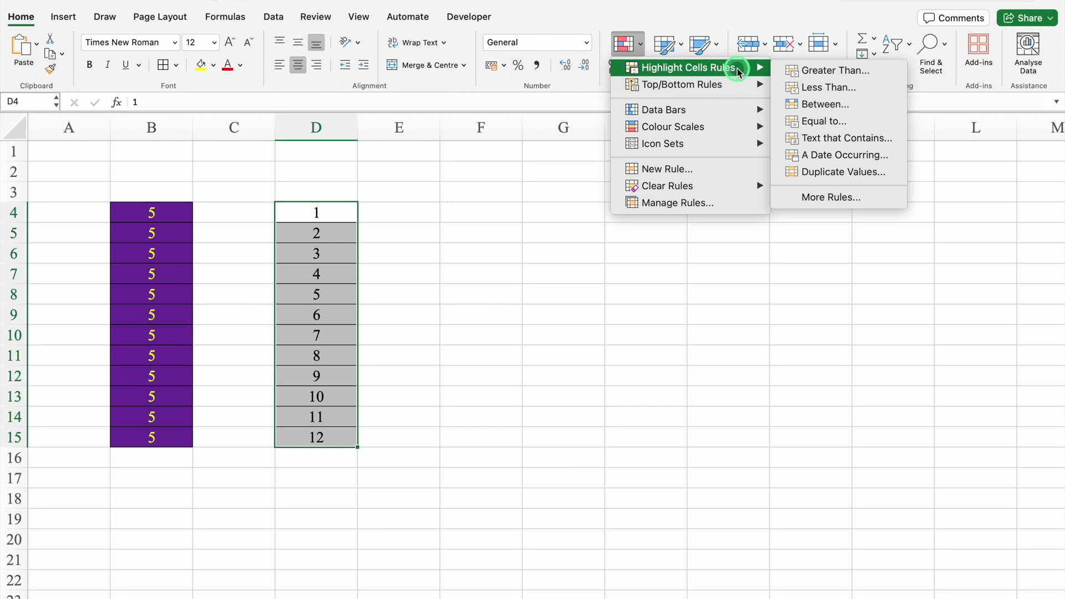
click(876, 71)
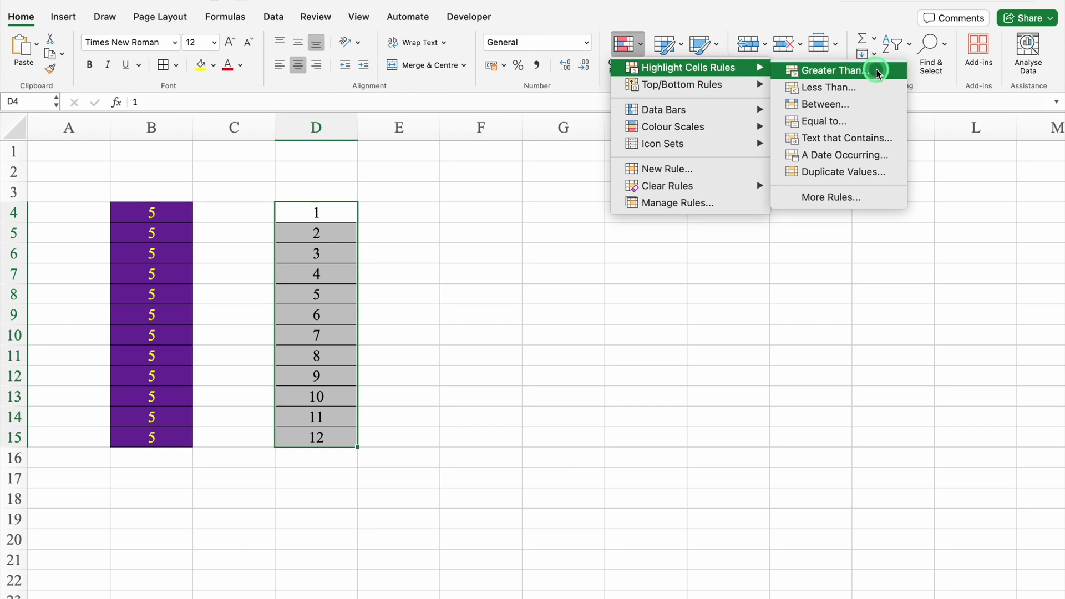
click(863, 103)
click(631, 201)
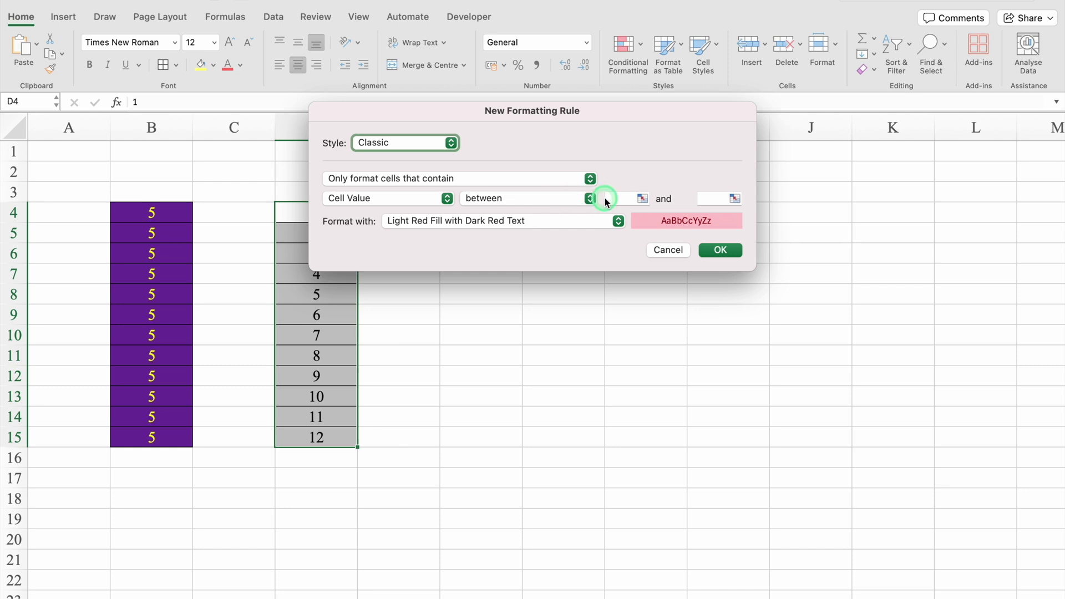
click(621, 198)
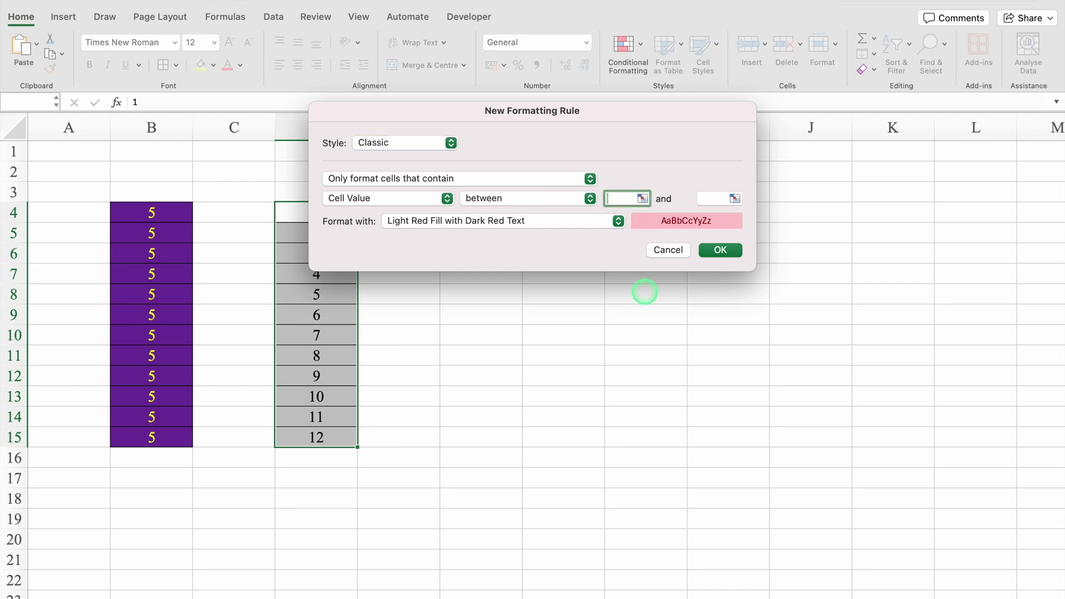
text(50)
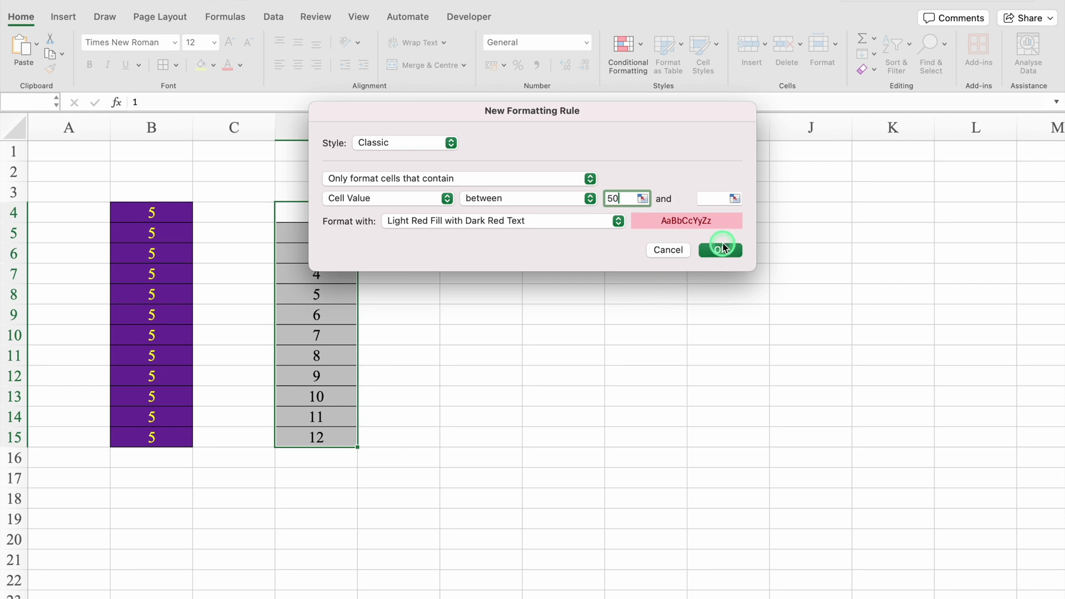
click(713, 200)
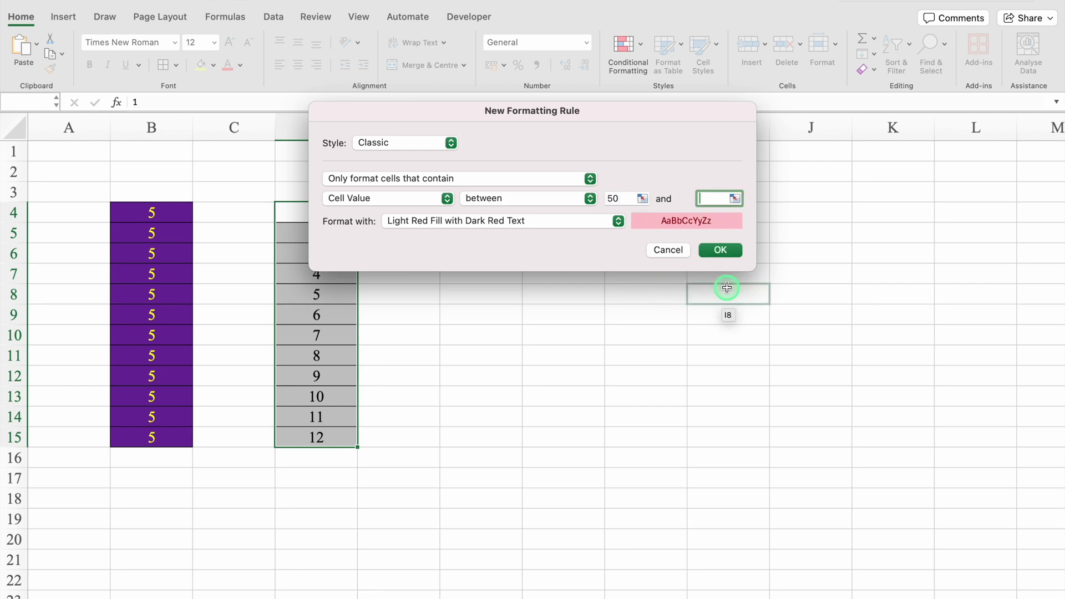
text(300)
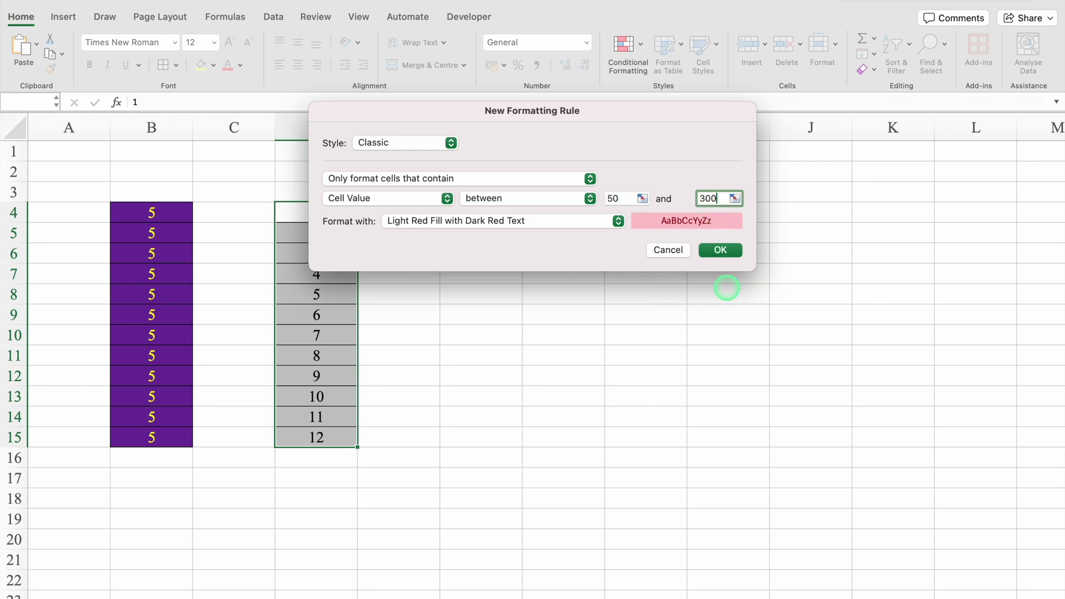
Step: Choose a customised format for the Between rule and set its background colour to the standard green
click(617, 221)
click(481, 313)
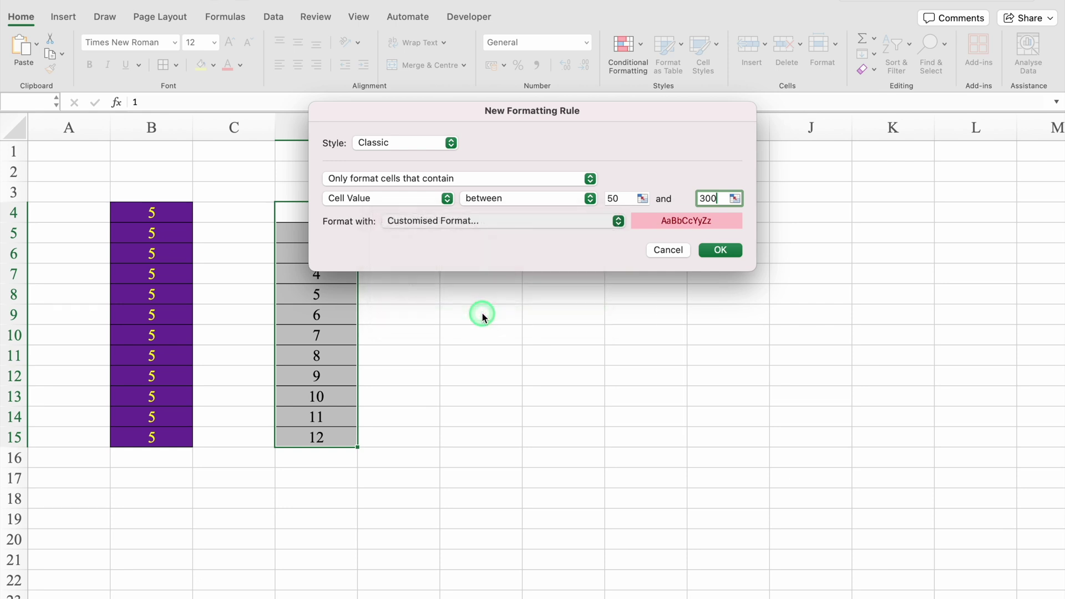
click(599, 73)
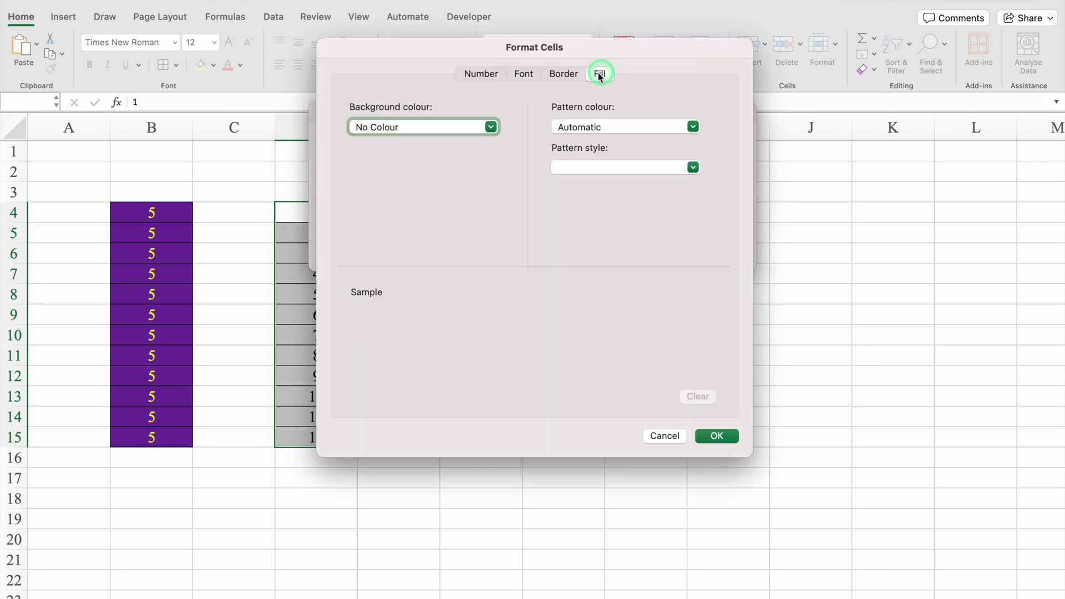
click(491, 123)
click(424, 286)
Step: Set the customised format's font colour to white and apply the Between rule to D4:D15
click(522, 74)
click(625, 236)
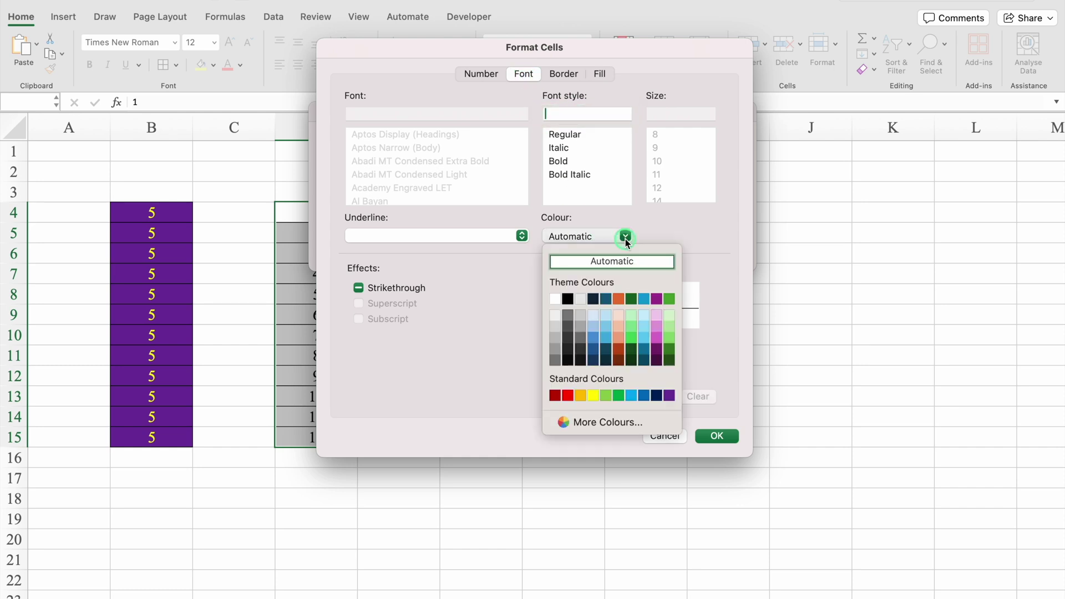
click(554, 310)
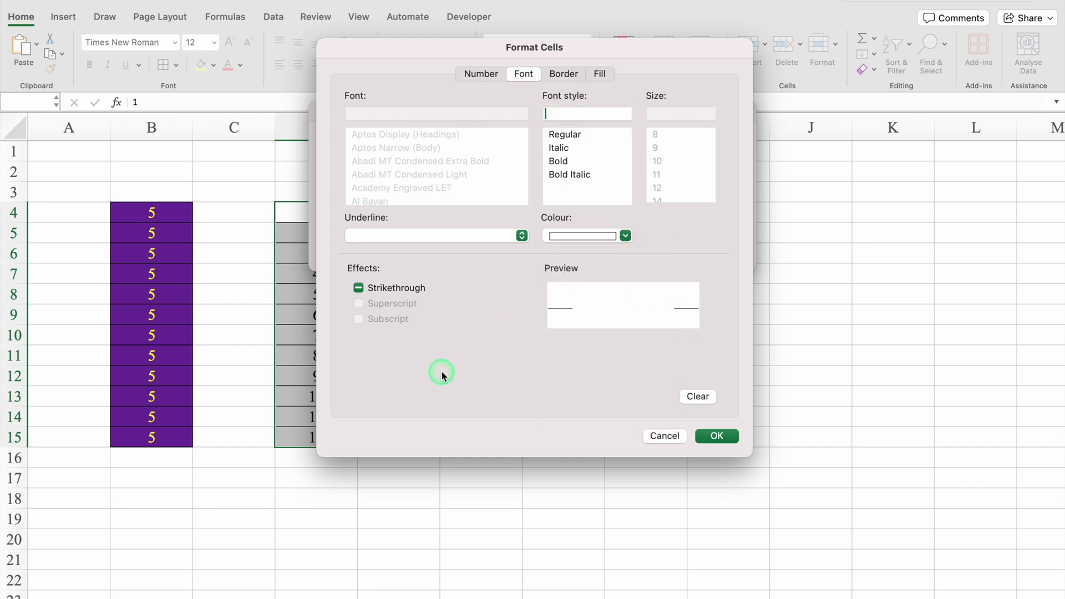
click(715, 435)
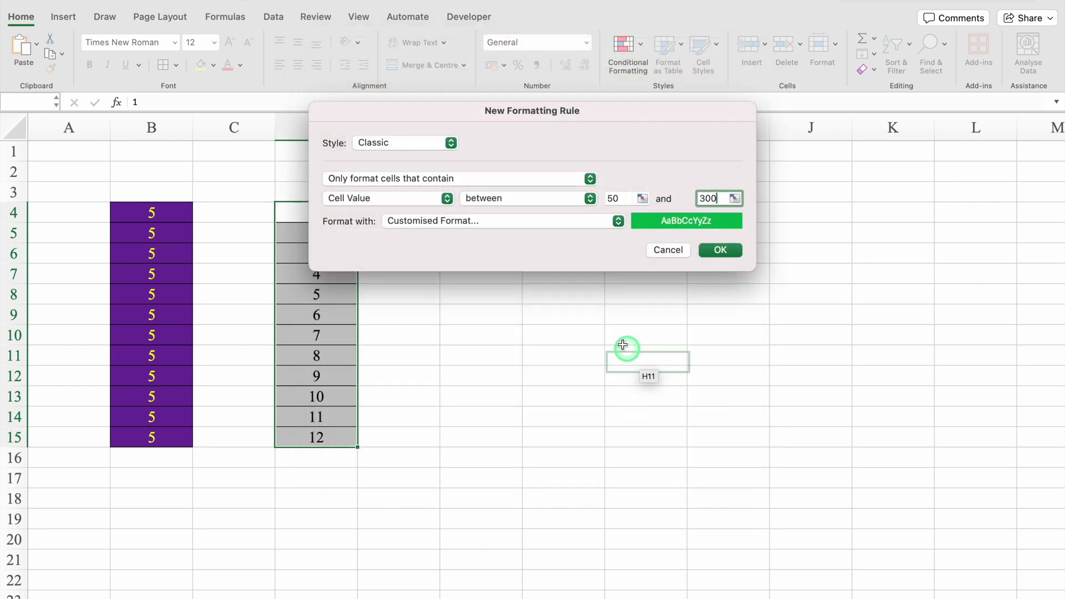
click(720, 251)
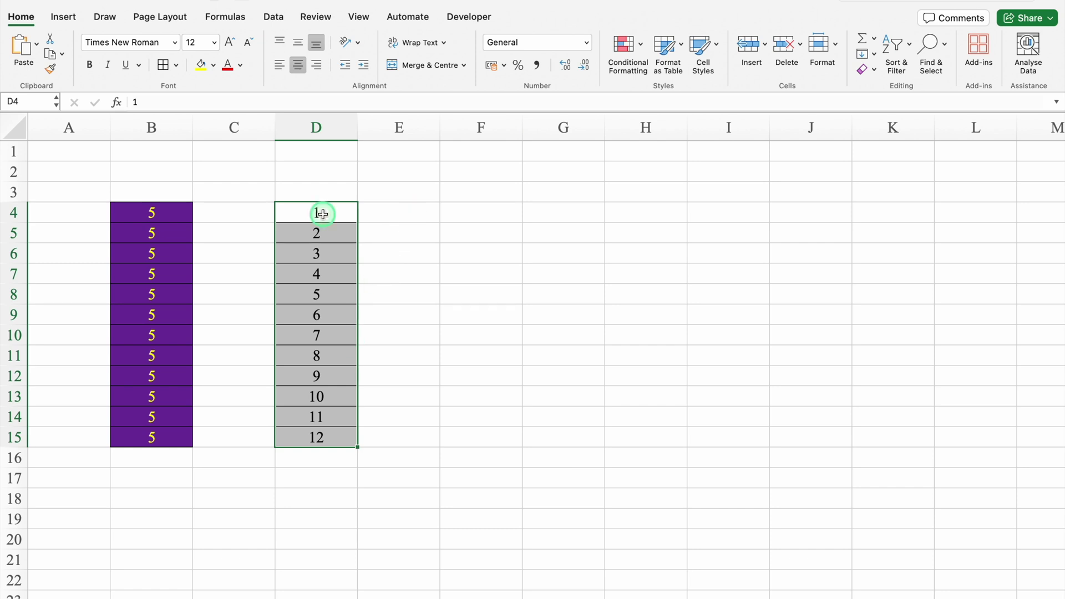
Step: Clear D4:D15 and enter 51, 50 and 49 in D4:D6 to test the rule's lower limit
key(Delete)
click(340, 211)
text(51)
key(Return)
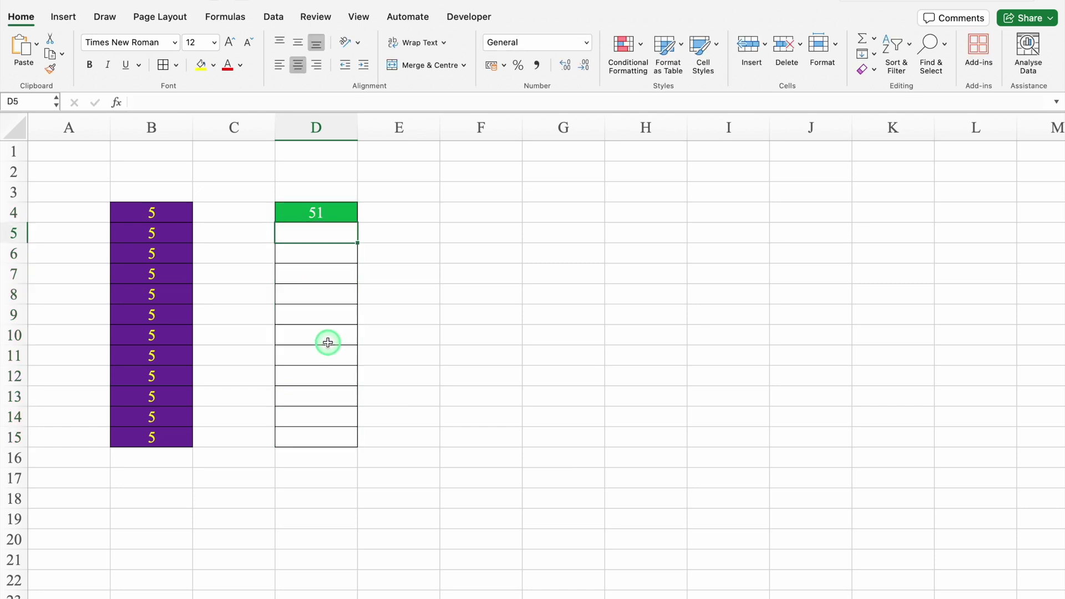
text(50)
key(Return)
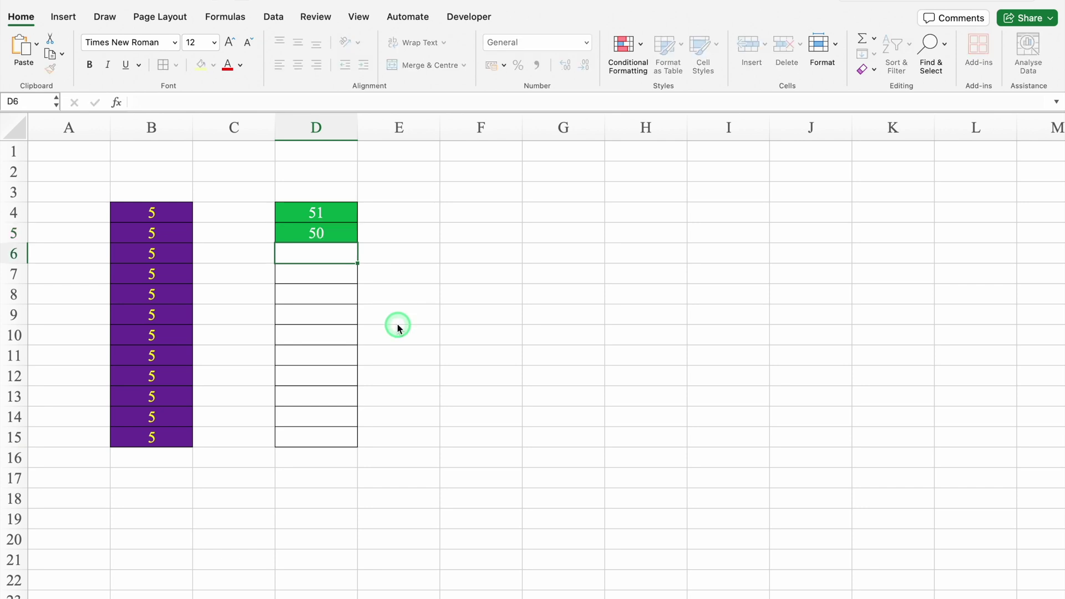
text(49)
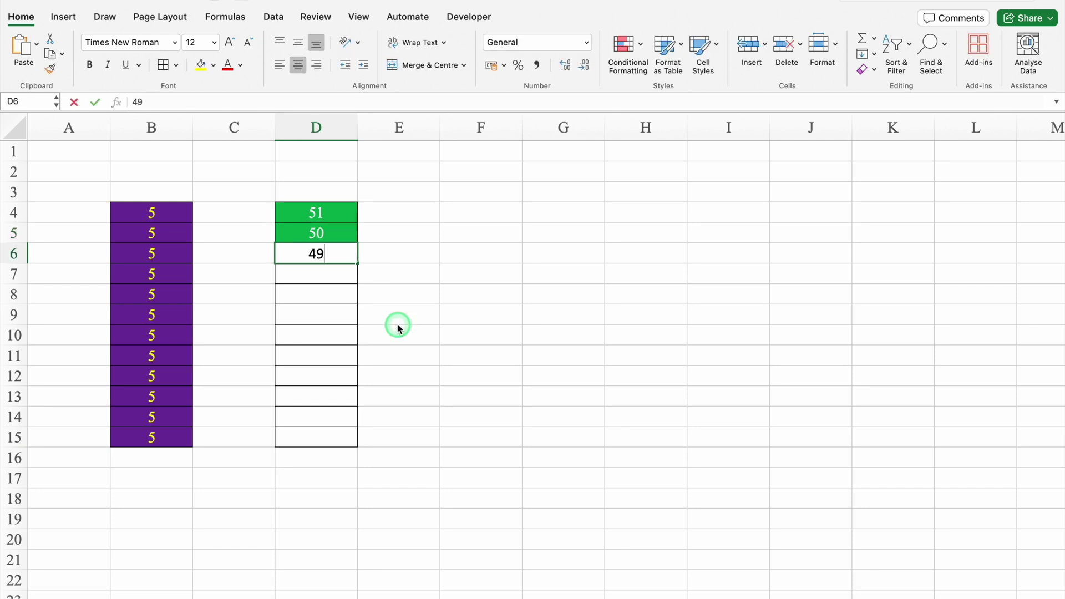
key(Return)
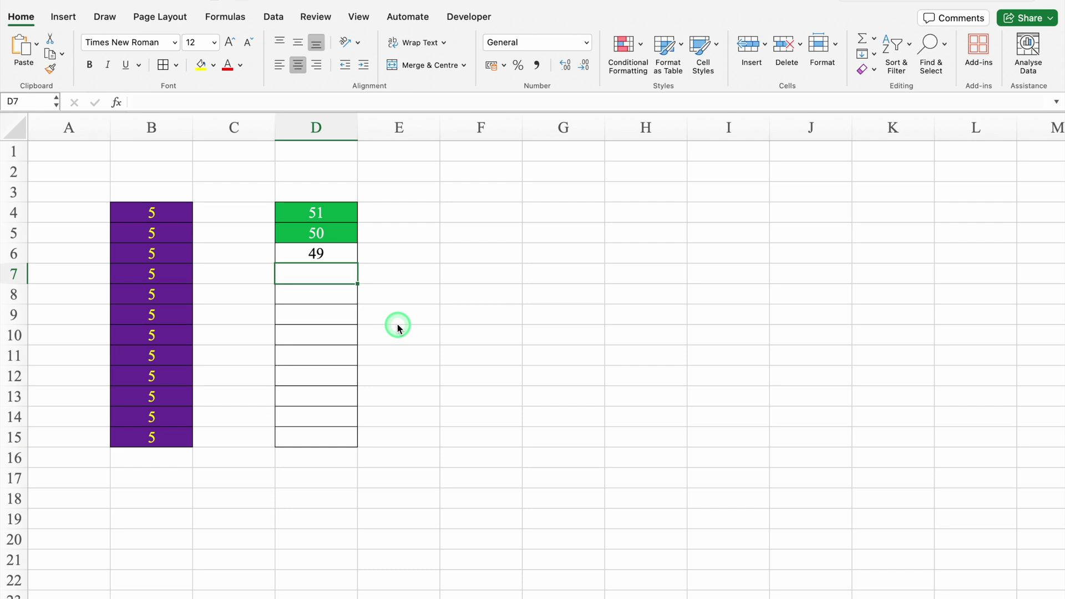
Step: Enter 299, 300, 350, 200, 150 and 301 in D7:D12 to test the rule's upper limit
text(299)
key(Return)
text(300)
key(Return)
text(350)
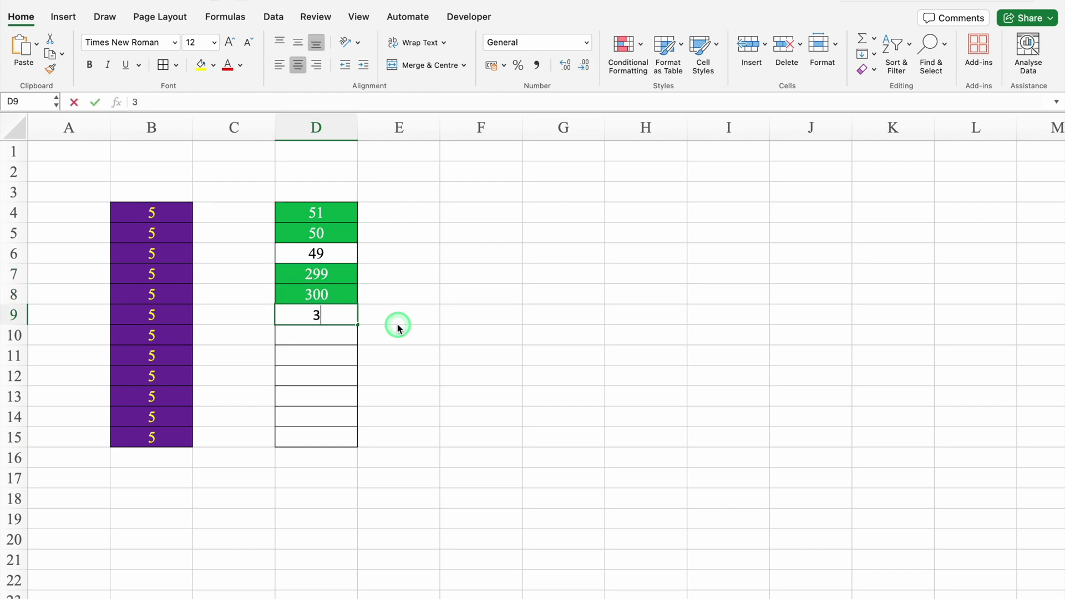
key(Return)
text(200)
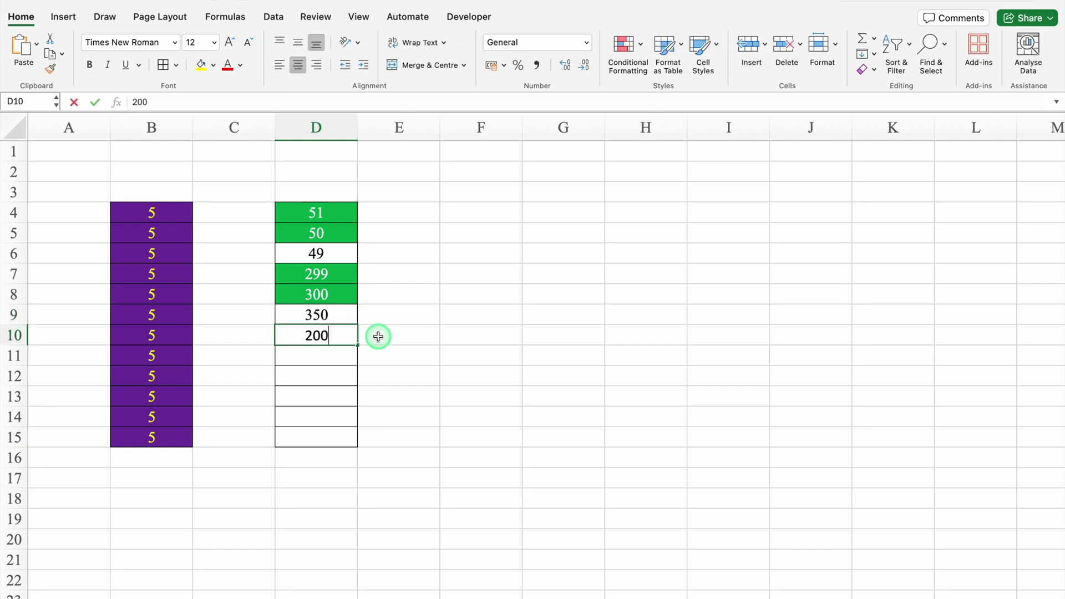
key(Return)
text(150)
key(Return)
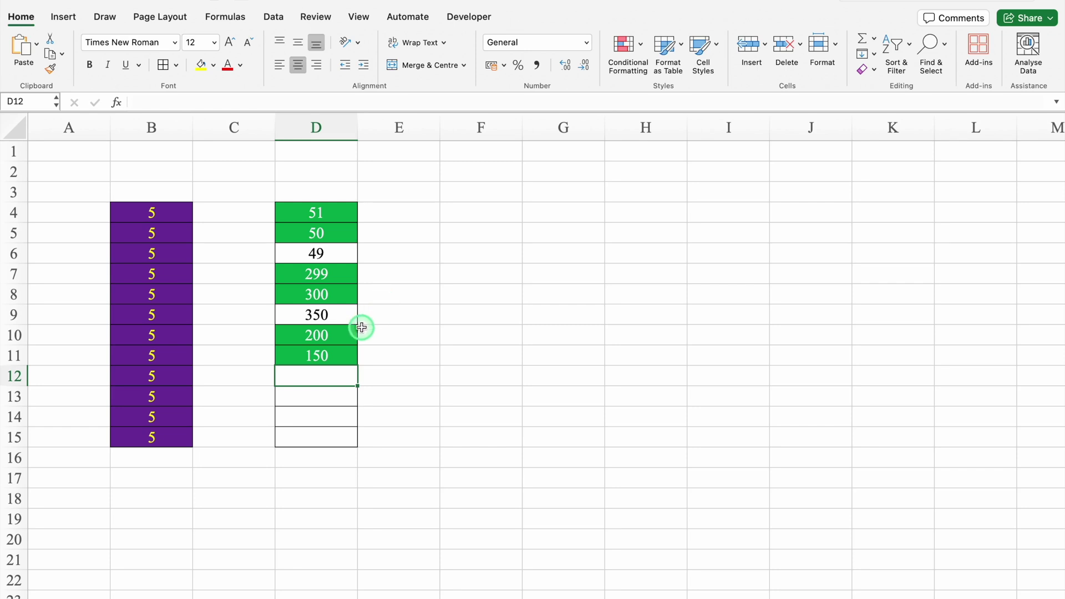
text(301)
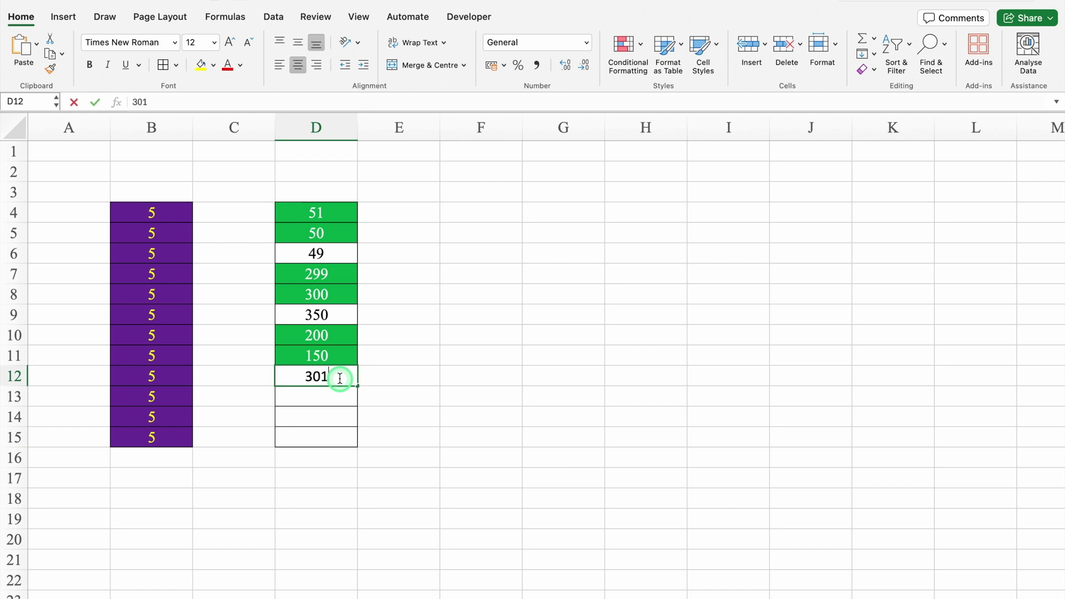
key(Return)
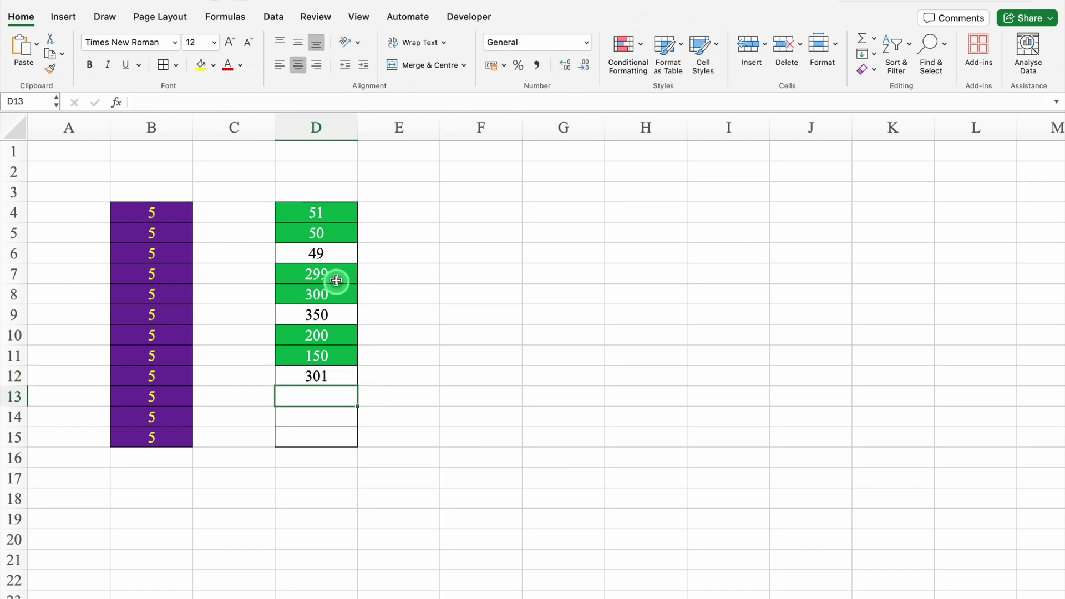
click(339, 256)
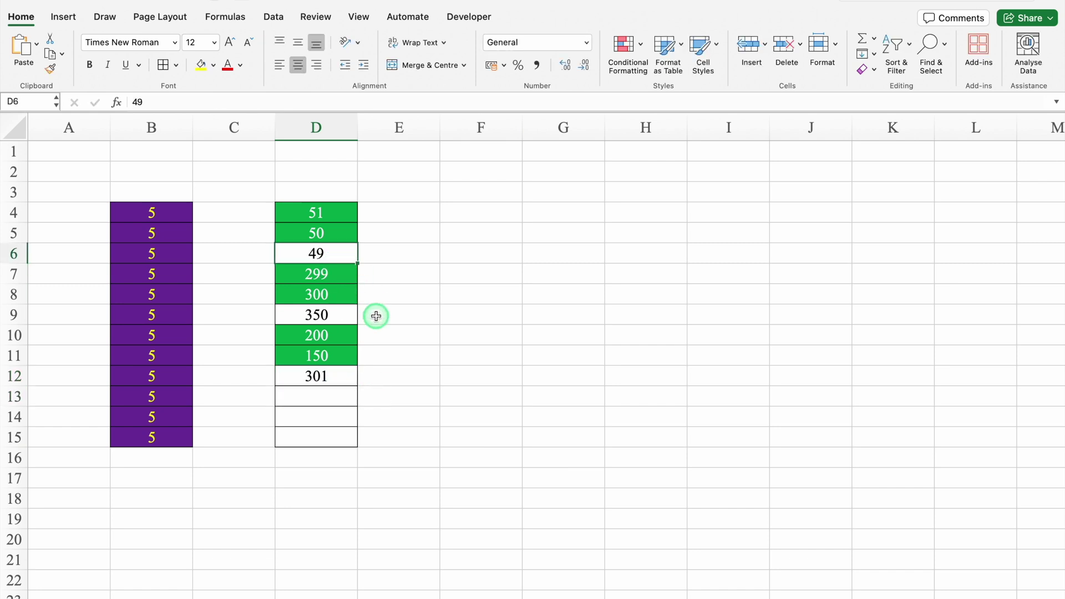
click(642, 44)
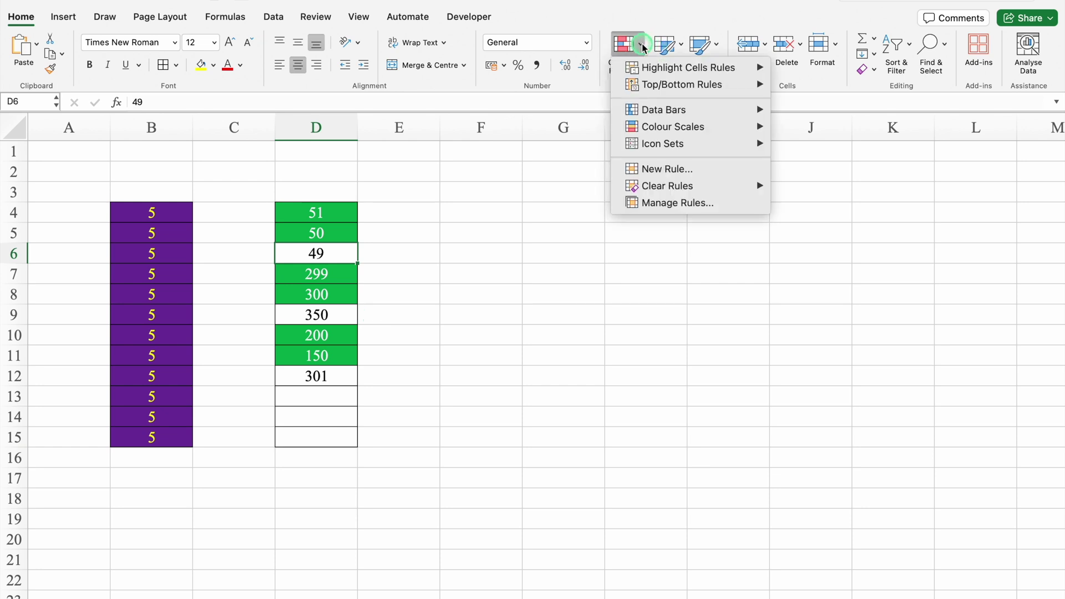
mouse_move(743, 67)
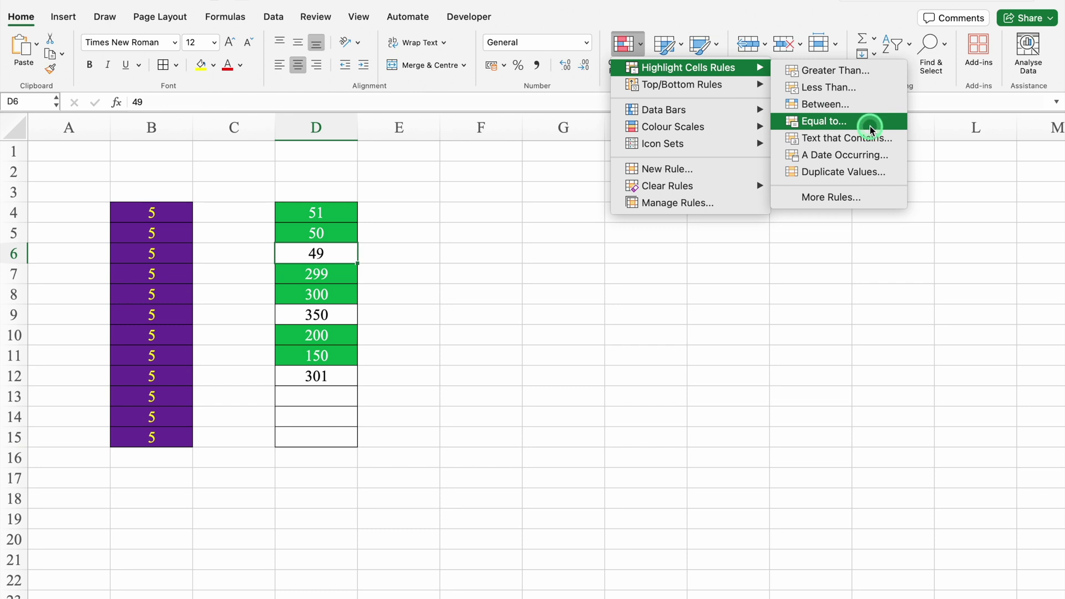
key(Escape)
Step: Enter 50 in F4 and 150 in F5, and extend the series down to 1150 in F15
key(Right)
key(Right)
key(Up)
key(Up)
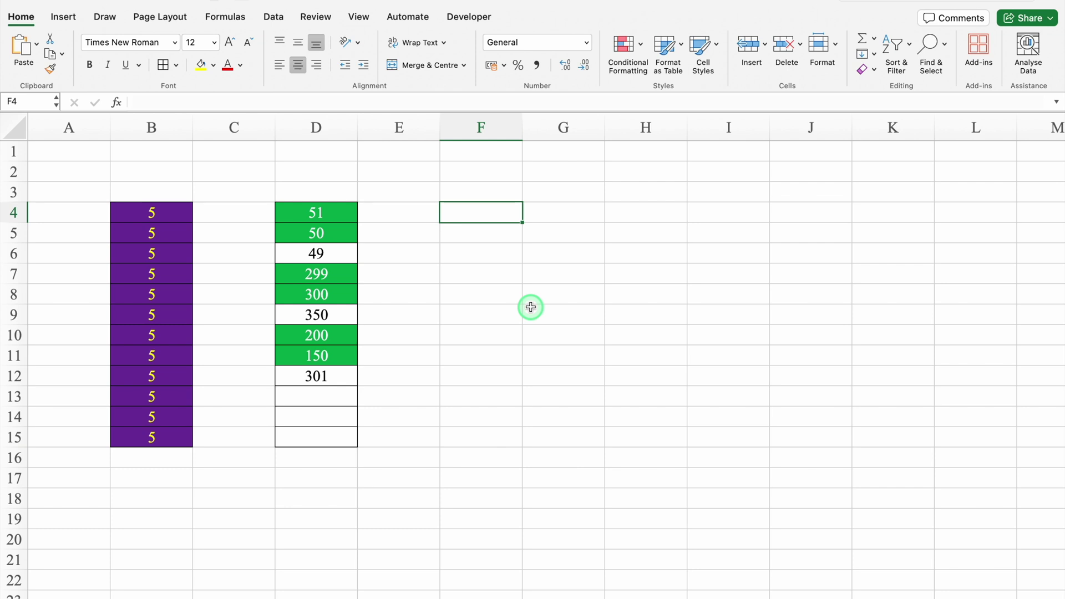
text(50)
key(Return)
text(150)
drag(488, 213, 511, 452)
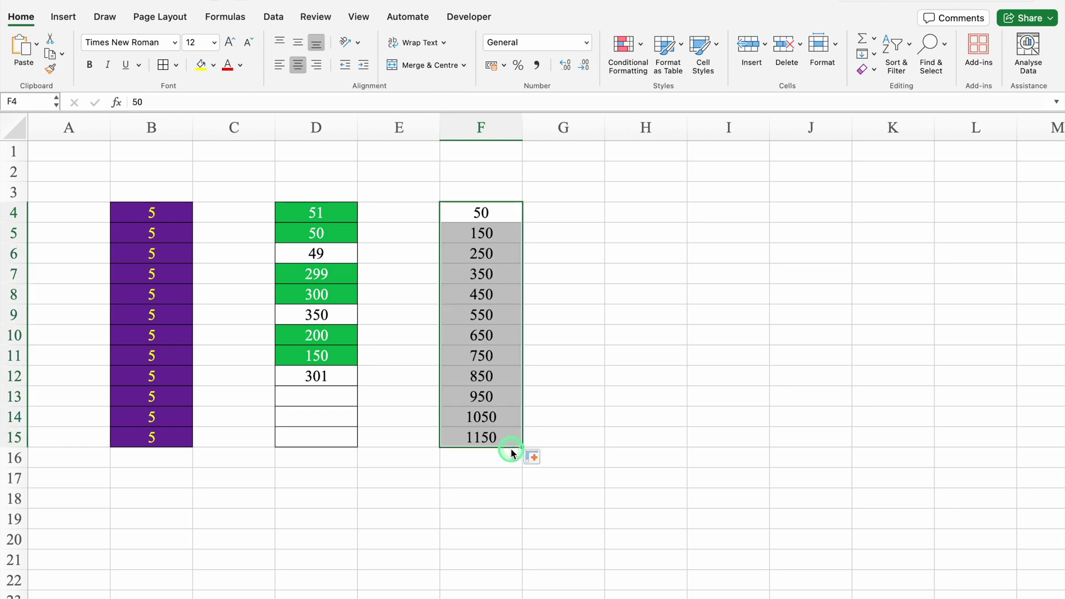
Step: Copy the 50 from F4 into cells F7, F11 and F15
click(494, 212)
key(super+c)
click(495, 276)
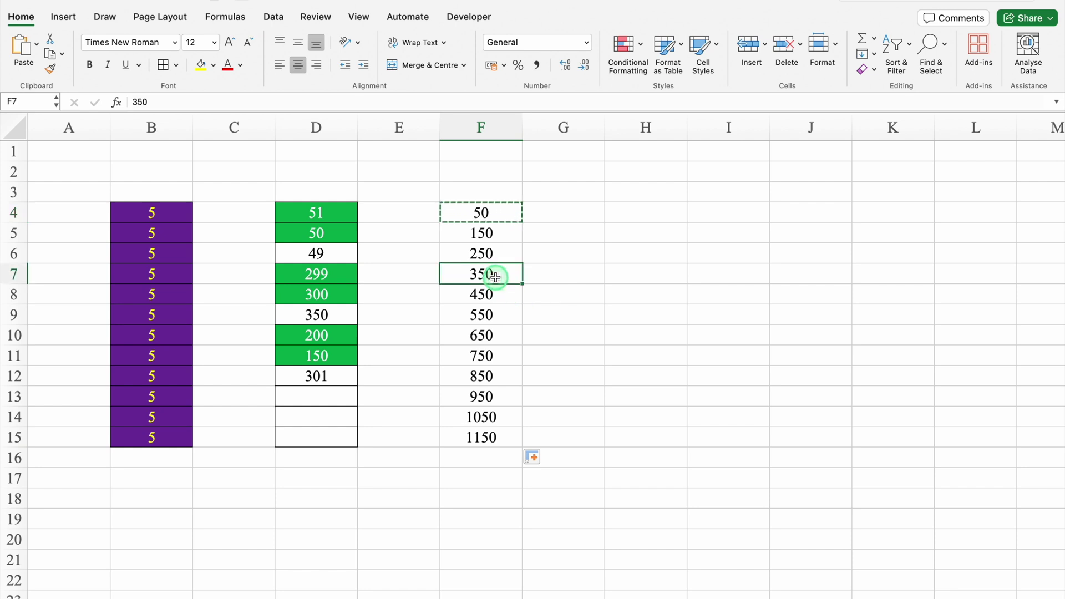
key(super+v)
click(484, 352)
key(super+v)
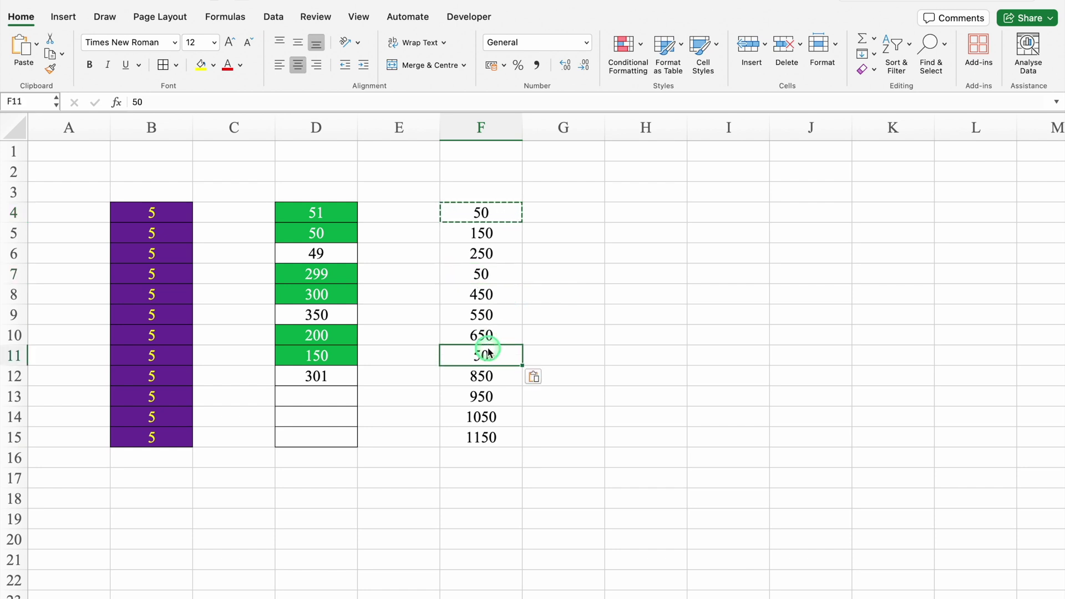
click(491, 438)
key(Return)
click(645, 355)
Step: Start a new highlight rule for F4:F15 that formats cell values not equal to 50
drag(498, 212, 497, 438)
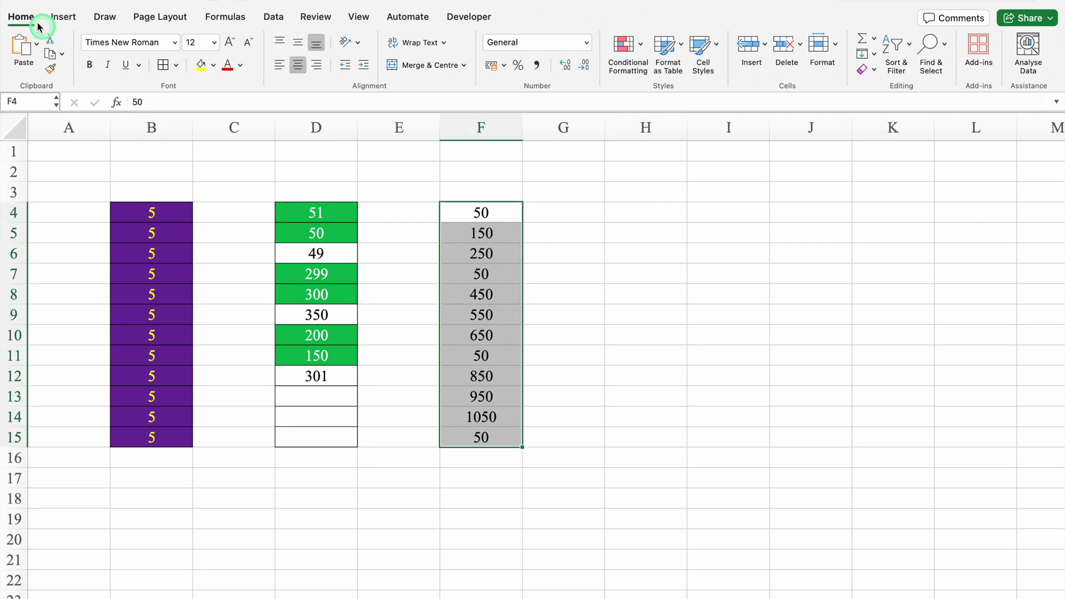
click(641, 44)
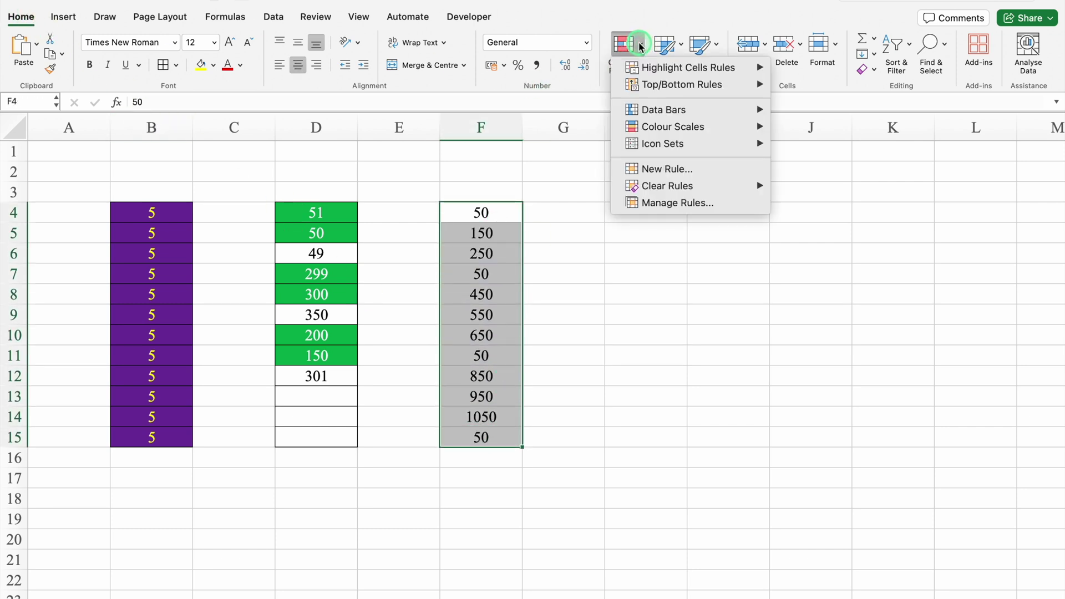
mouse_move(693, 69)
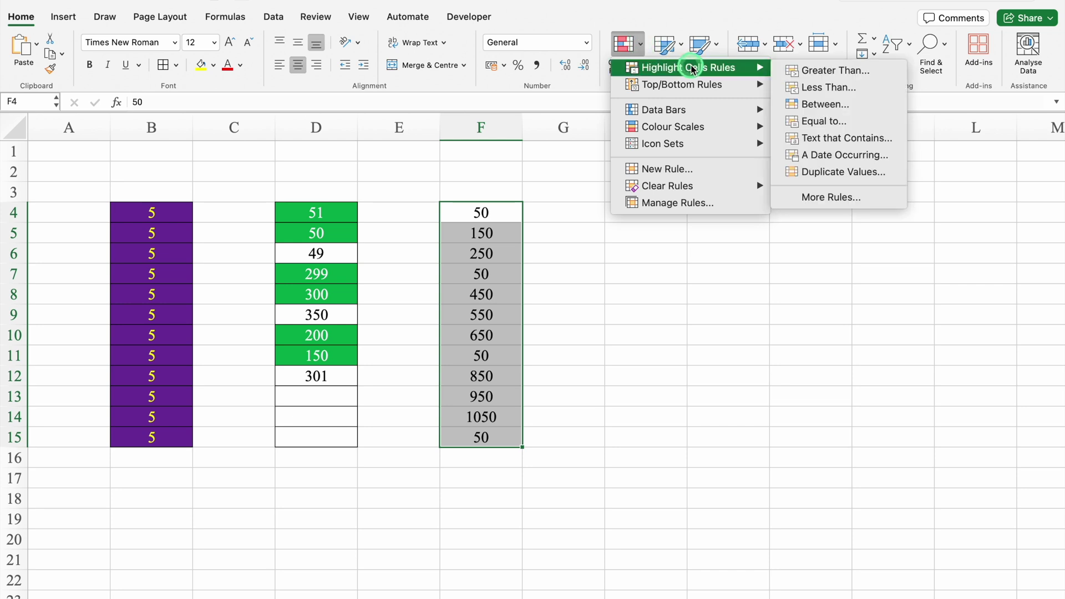
click(832, 122)
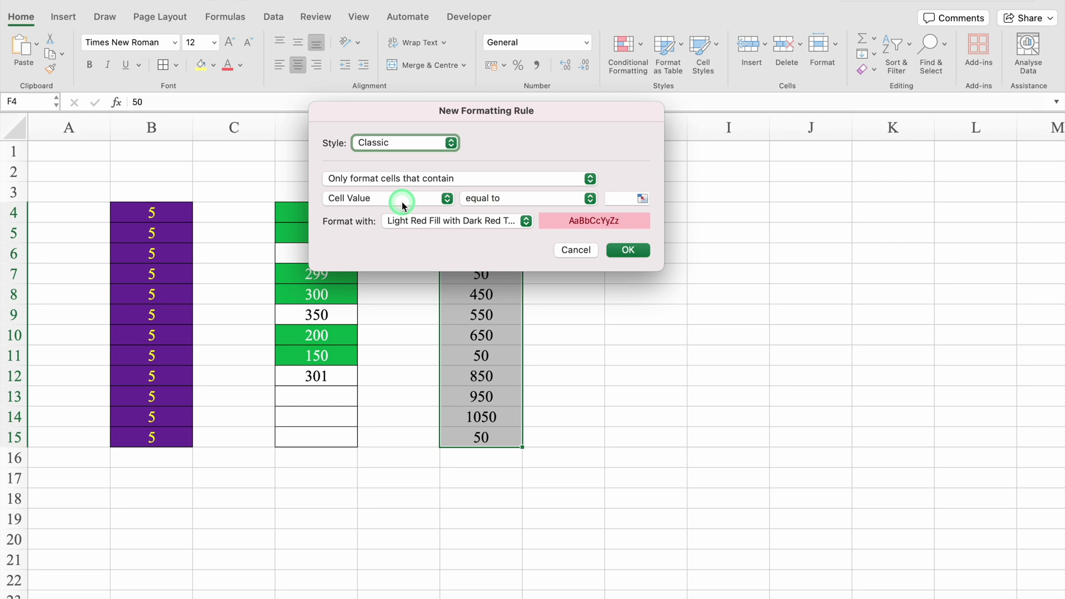
click(590, 199)
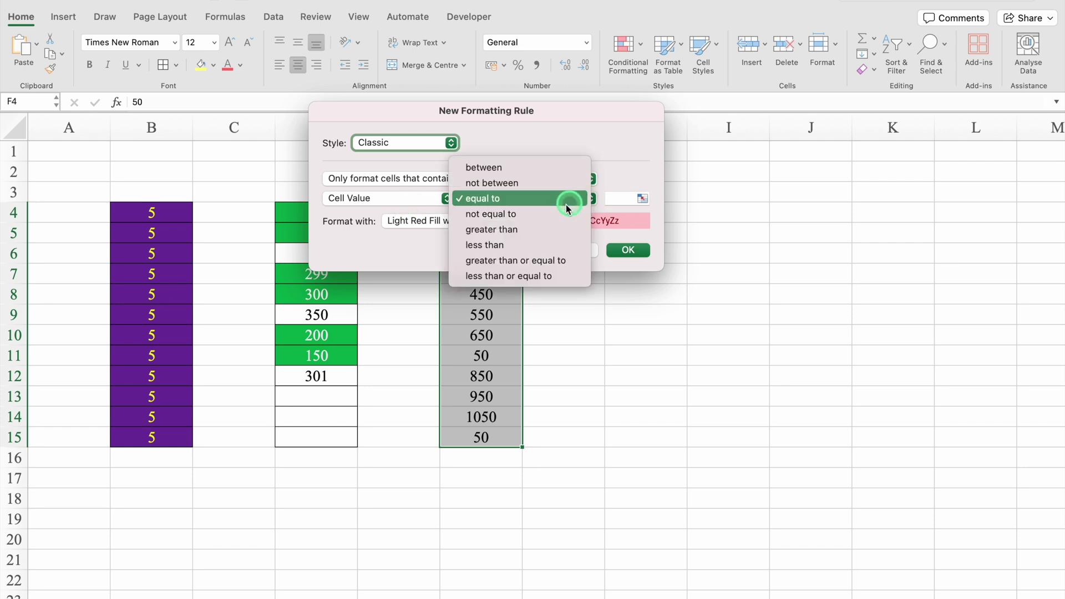
click(544, 214)
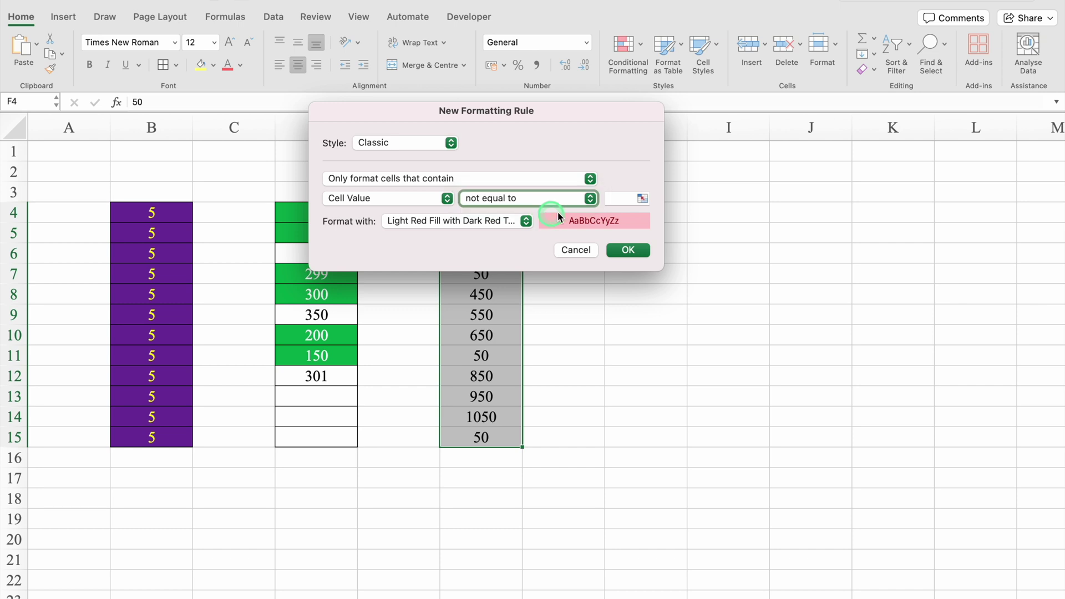
text(50)
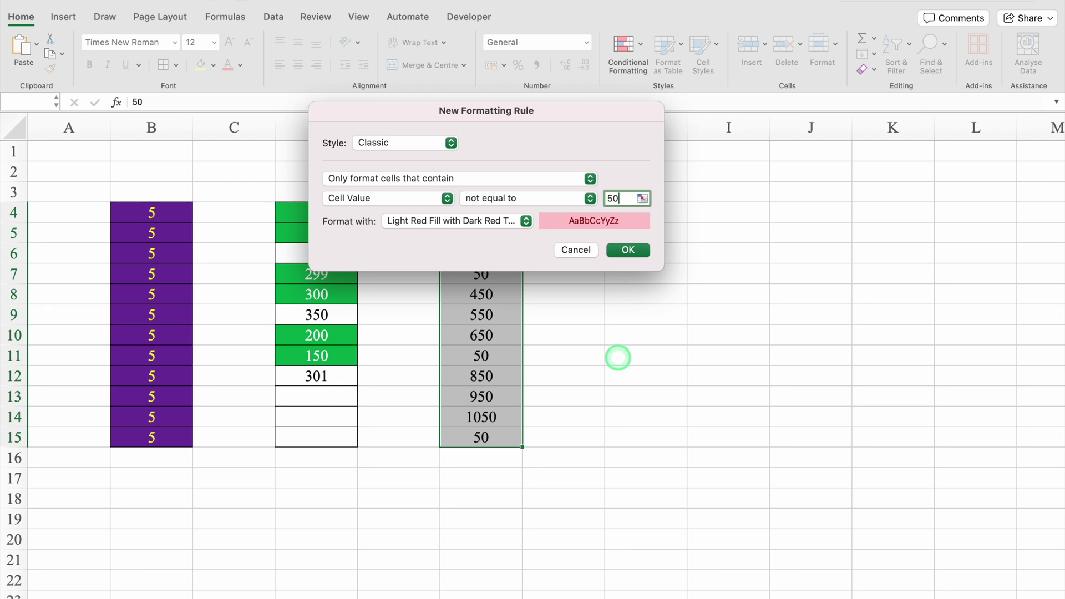
Step: Choose a customised format for the rule and set its fill to dark orange
click(526, 221)
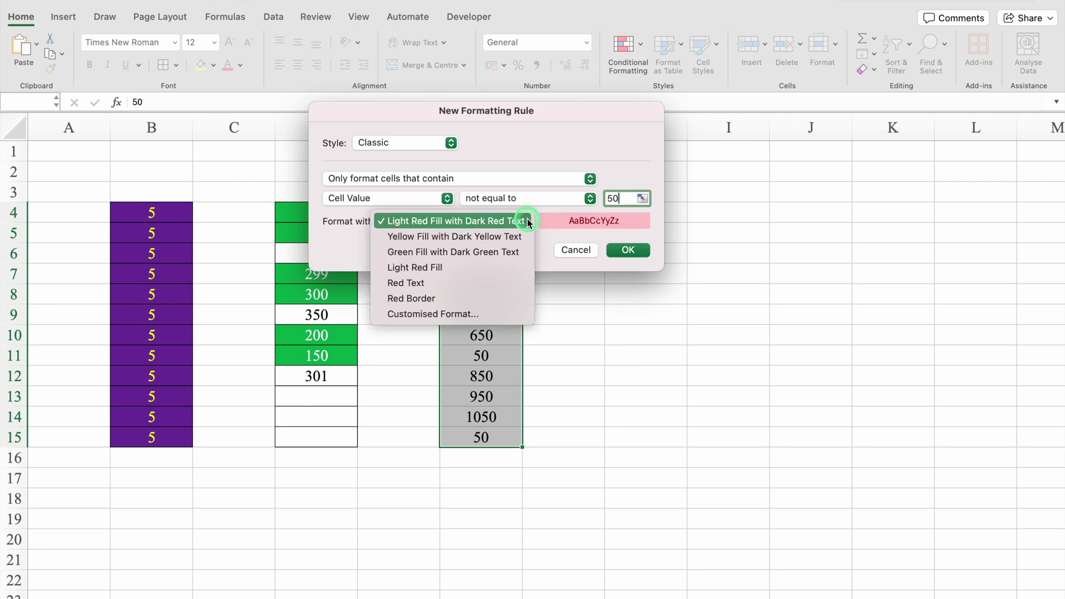
click(460, 314)
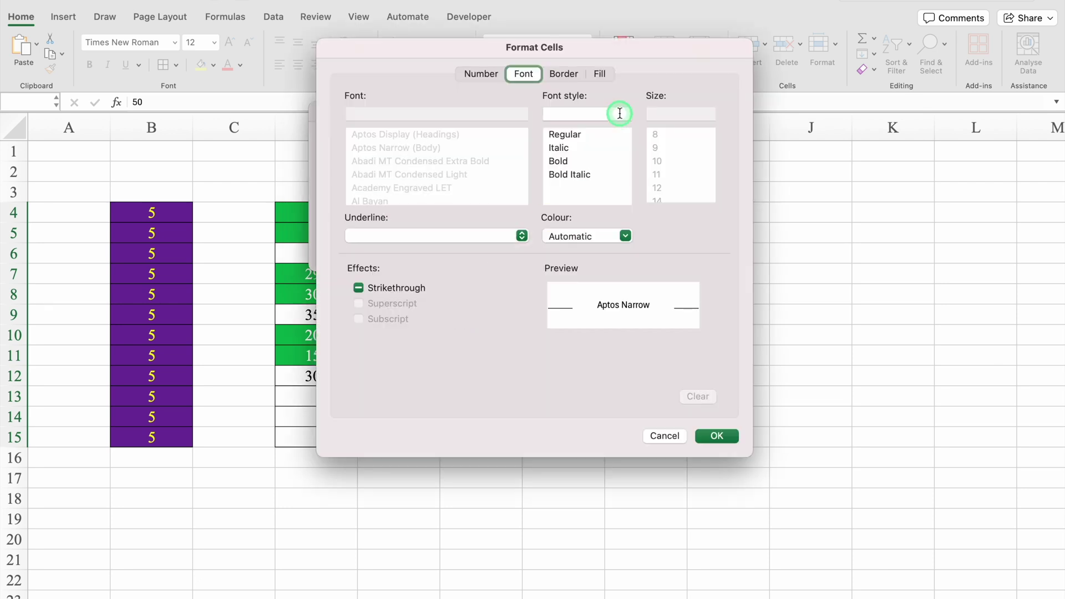
click(601, 75)
click(491, 127)
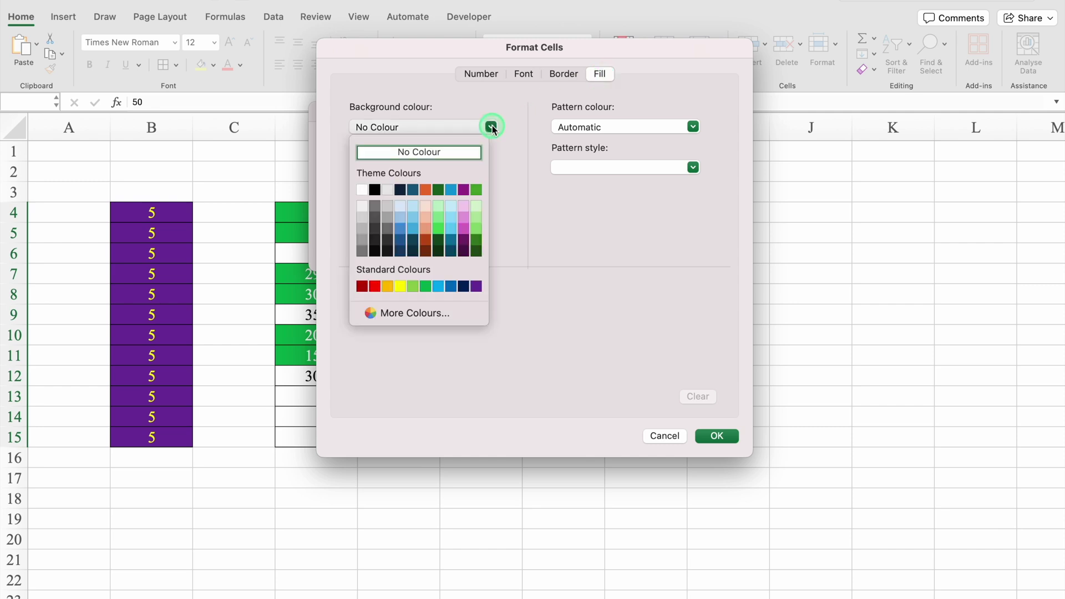
click(424, 238)
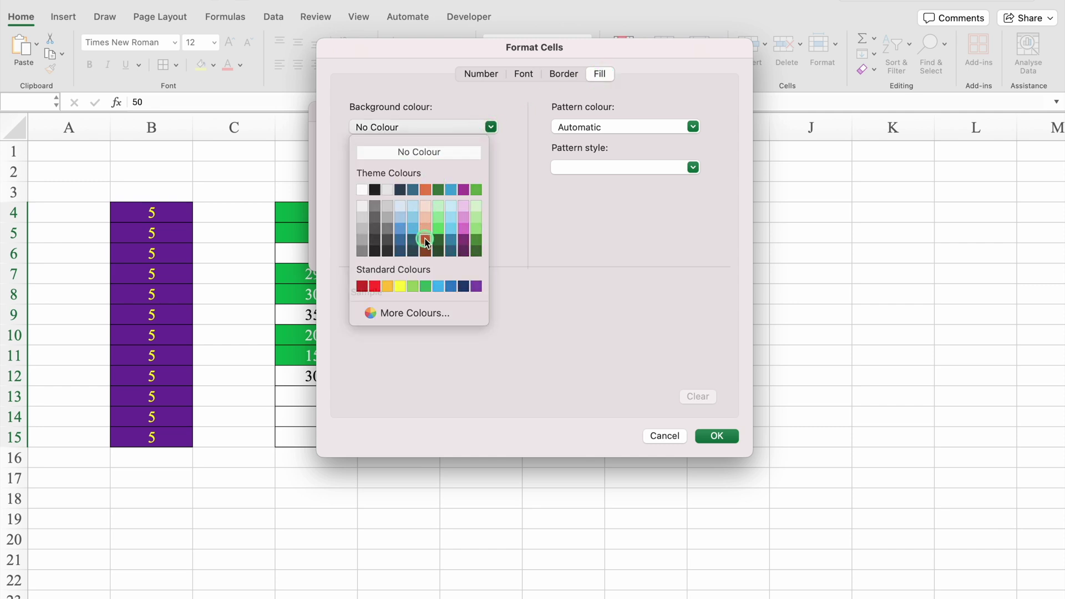
Step: Set the customised format's font colour to white and apply the Not Equal To rule to F4:F15
click(517, 75)
click(624, 235)
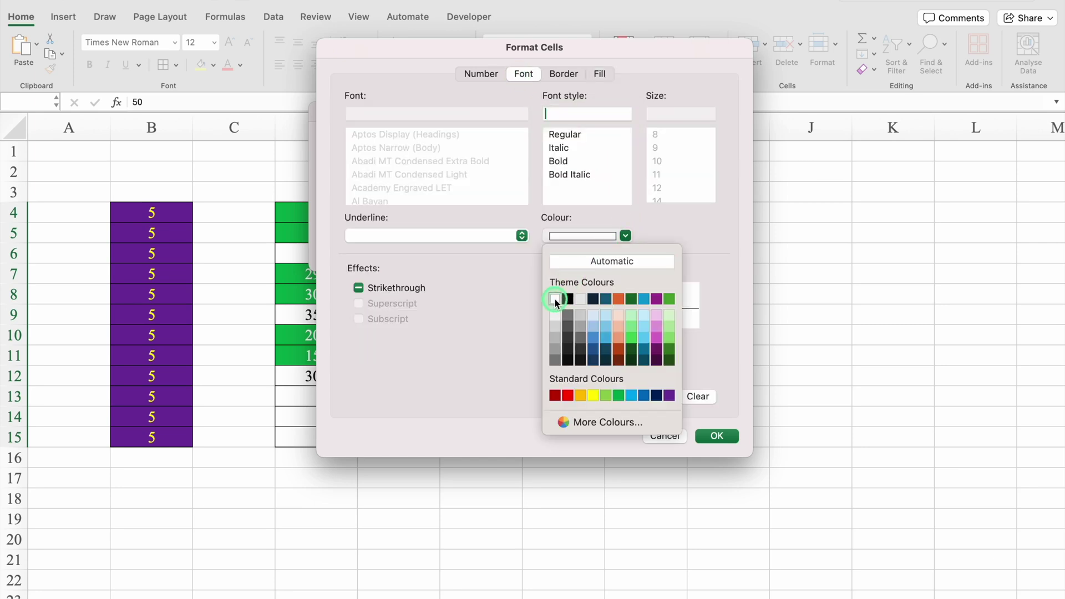
click(554, 298)
click(716, 436)
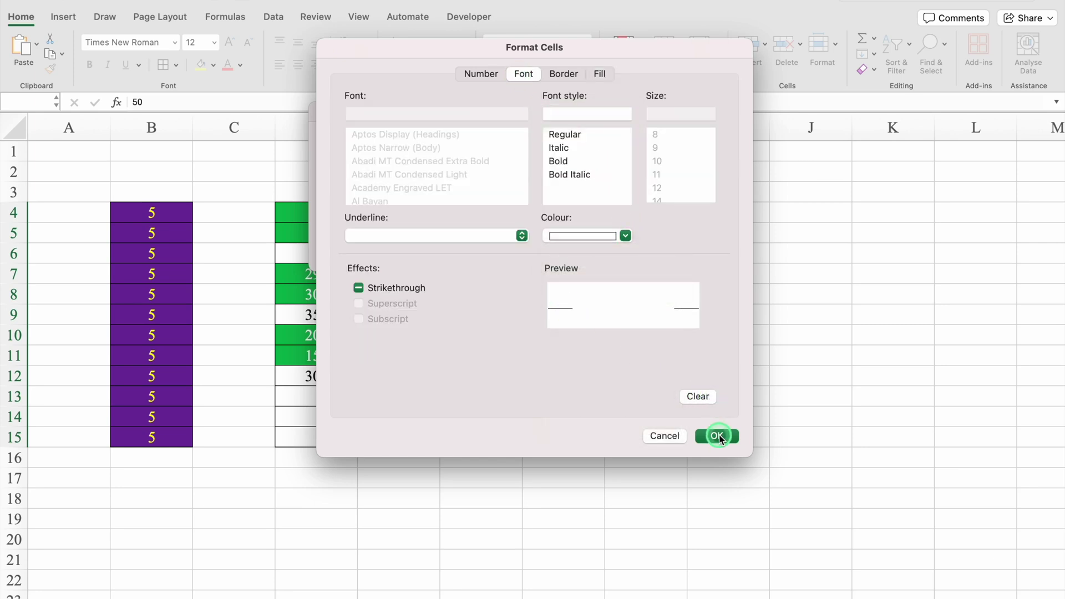
click(626, 251)
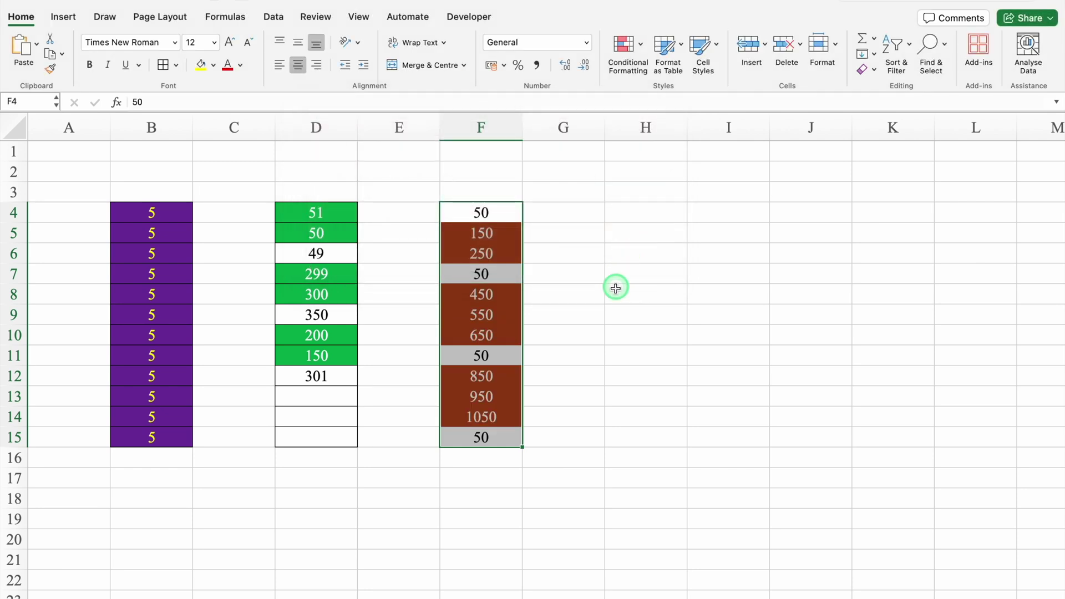
click(615, 291)
drag(493, 214, 501, 265)
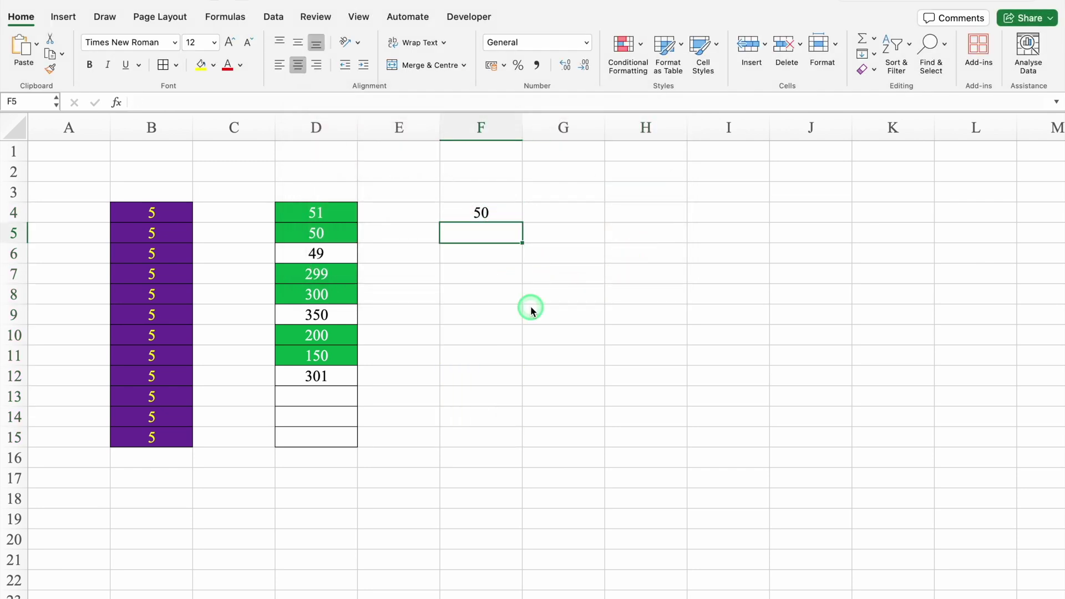
click(501, 348)
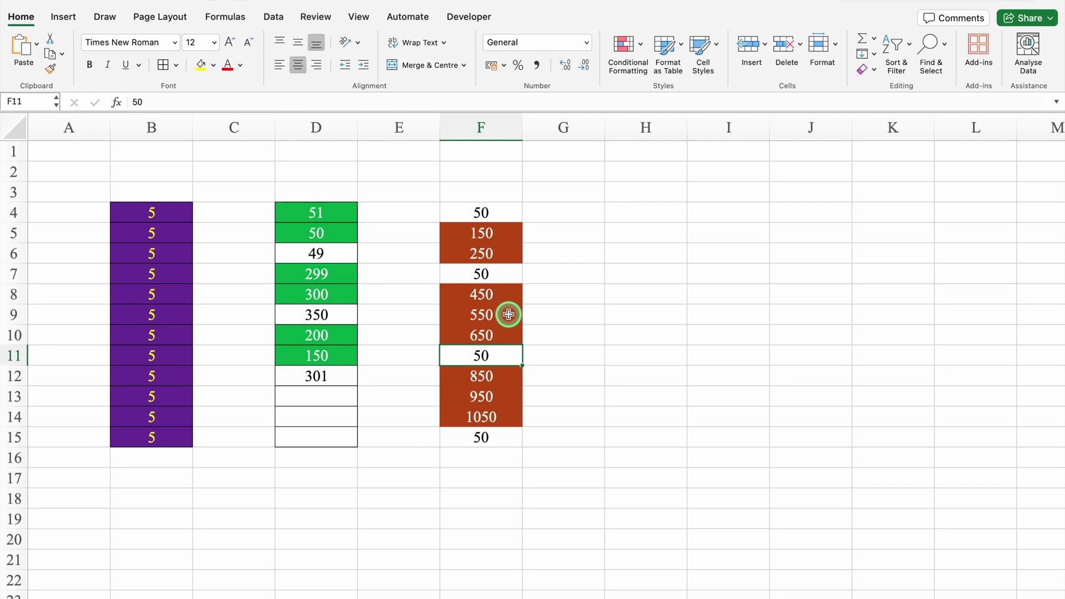
Step: Enter 50, 50, 51, 51, 45, 45, 54, 65, 78, 12 and 23 in H4:H14
click(633, 213)
text(50)
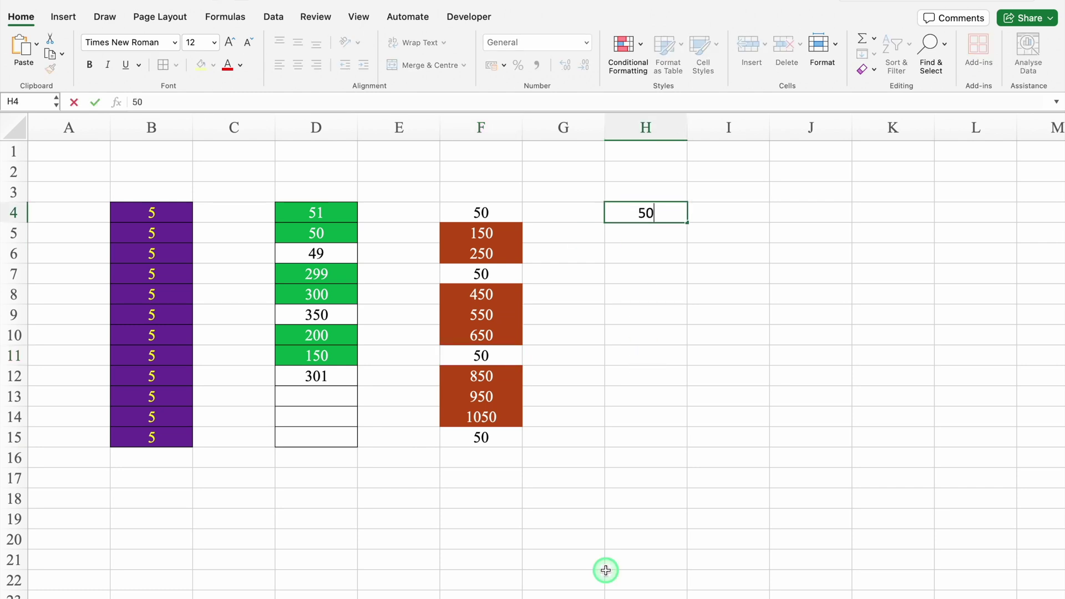
key(Return)
text(50 51 51 45 45 54 65 78 12 23)
Step: Start a new highlight rule for H4:H14 that formats cell values greater than or equal to 50
drag(665, 209, 657, 418)
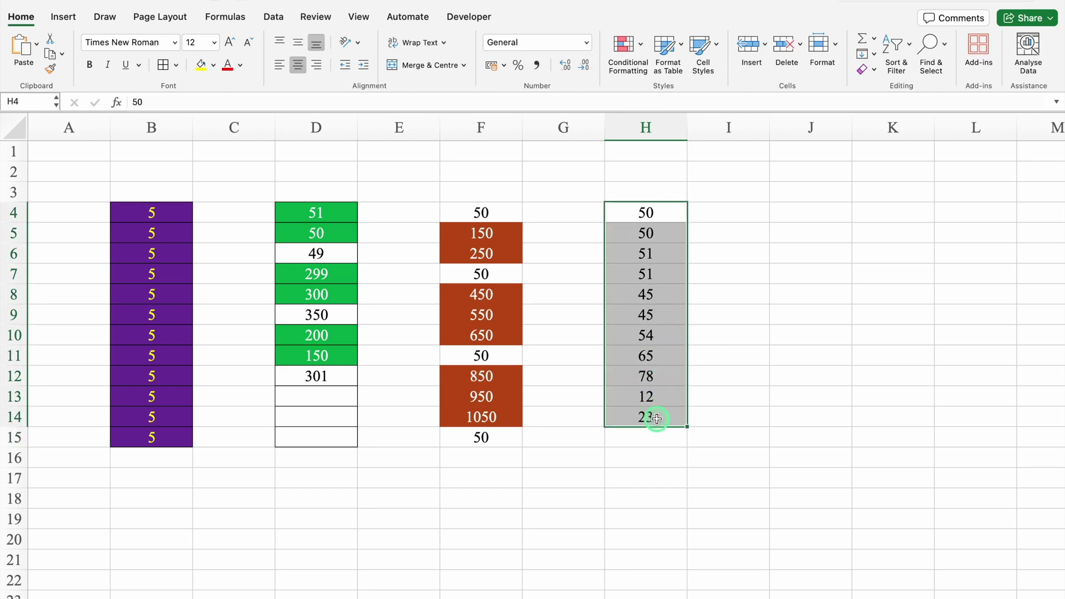
click(640, 48)
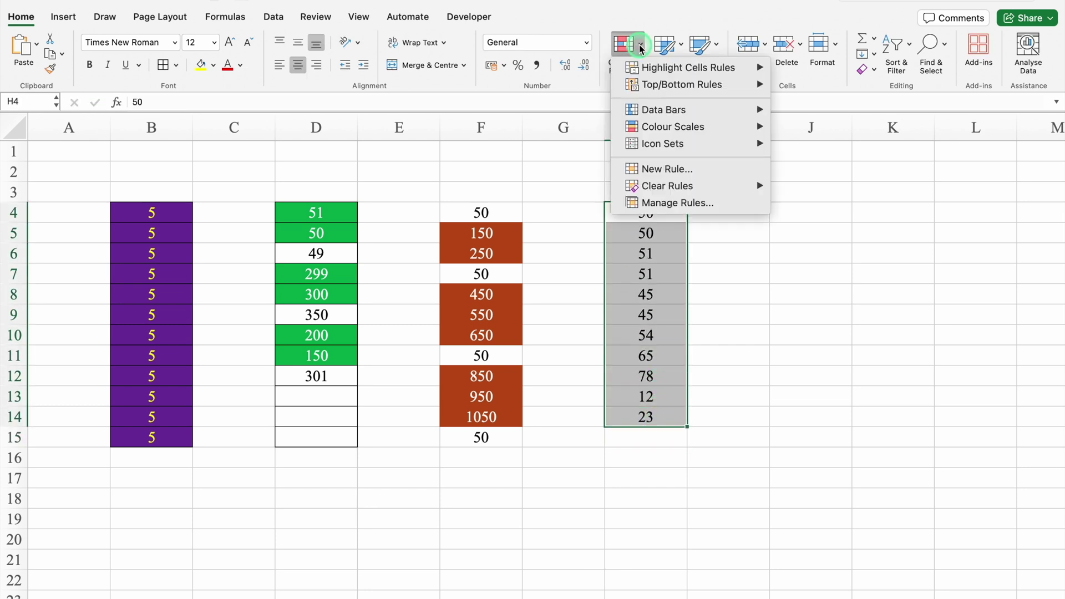
click(683, 67)
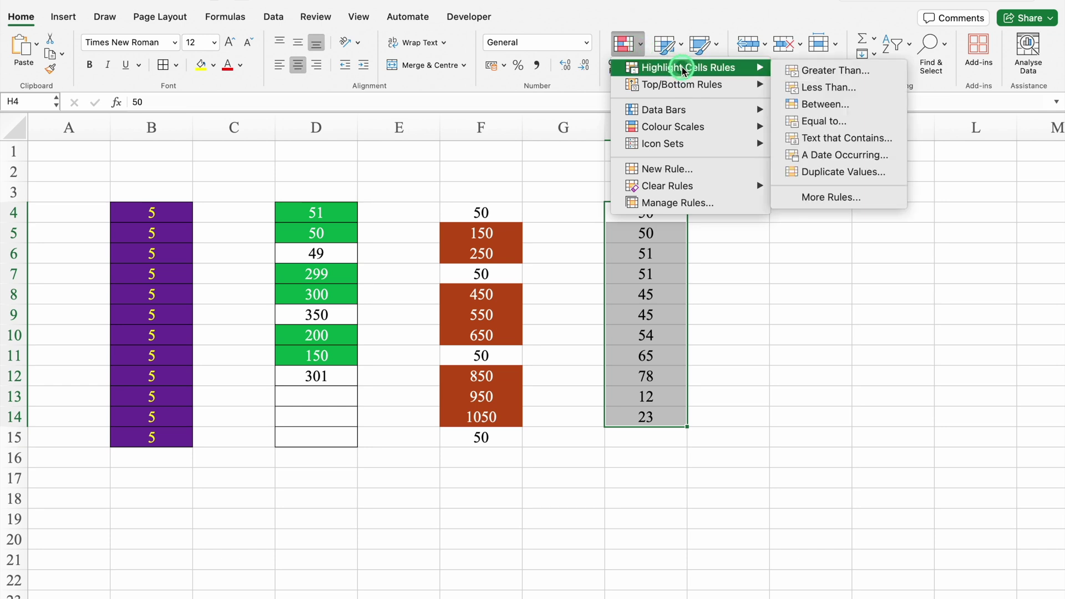
click(835, 122)
click(591, 198)
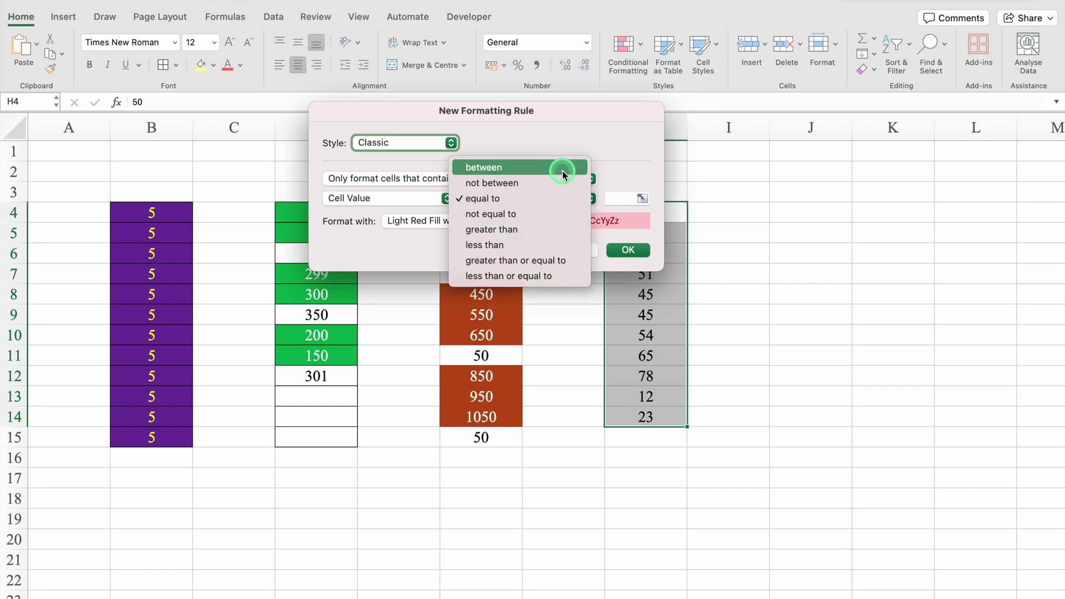
click(574, 261)
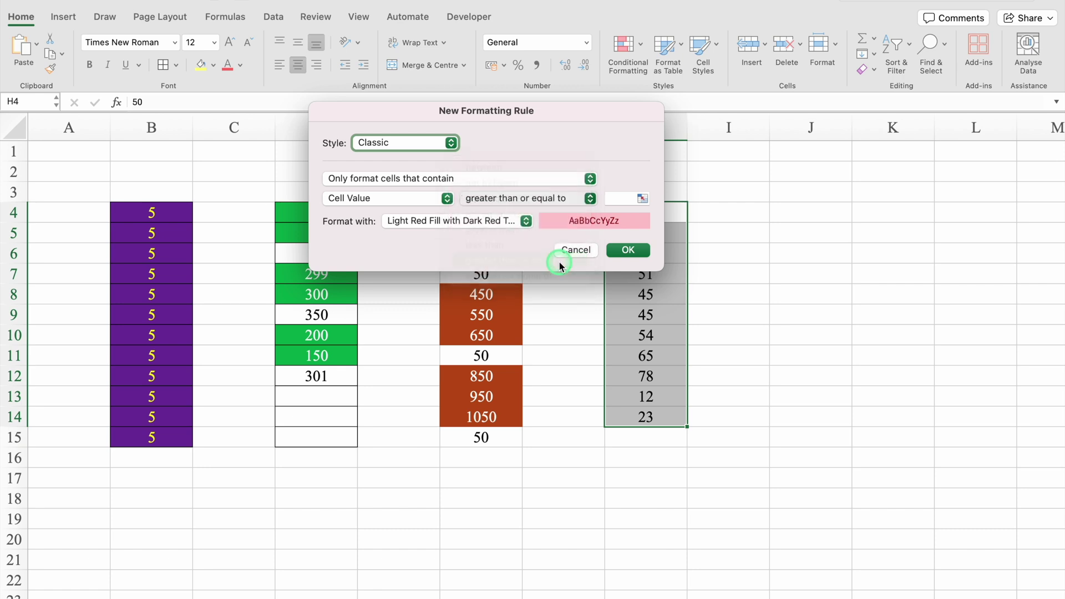
click(619, 198)
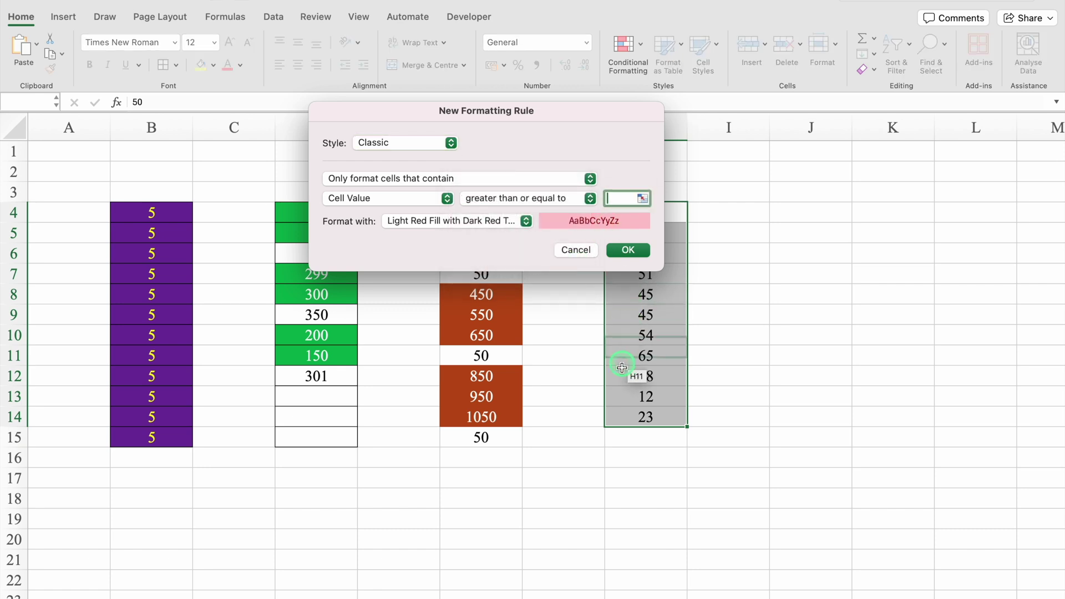
text(50)
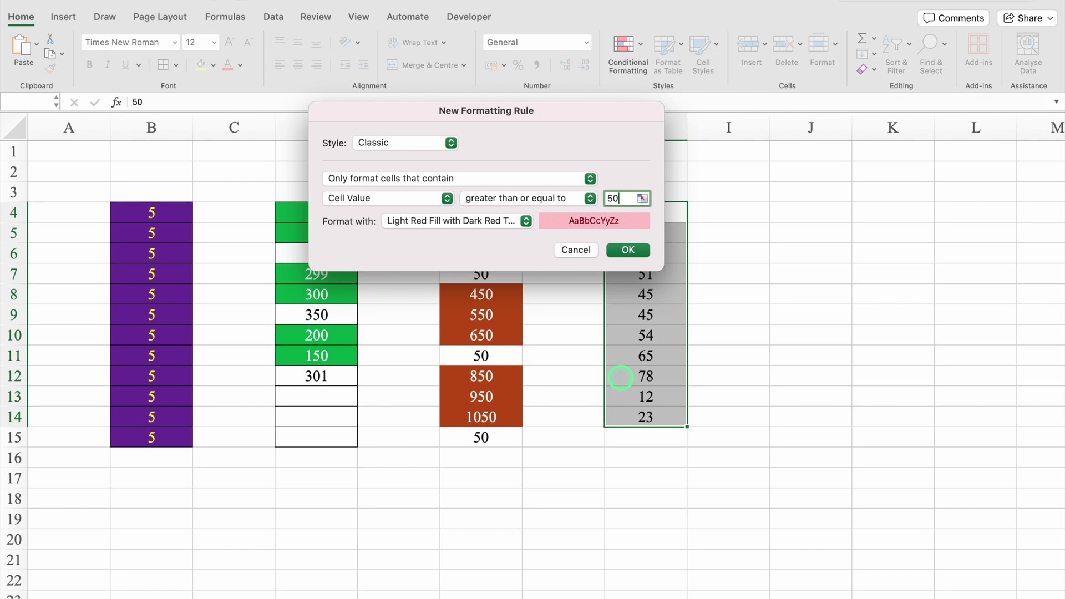
Step: Give the rule a customised format with a light orange fill and apply it to H4:H14
click(525, 222)
click(442, 314)
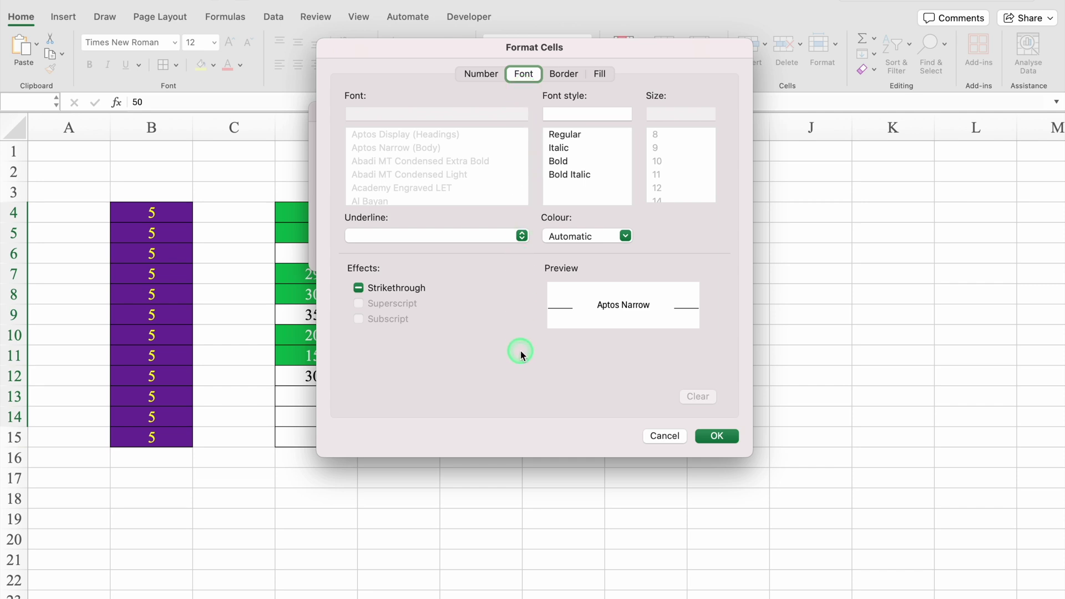
click(599, 73)
click(491, 127)
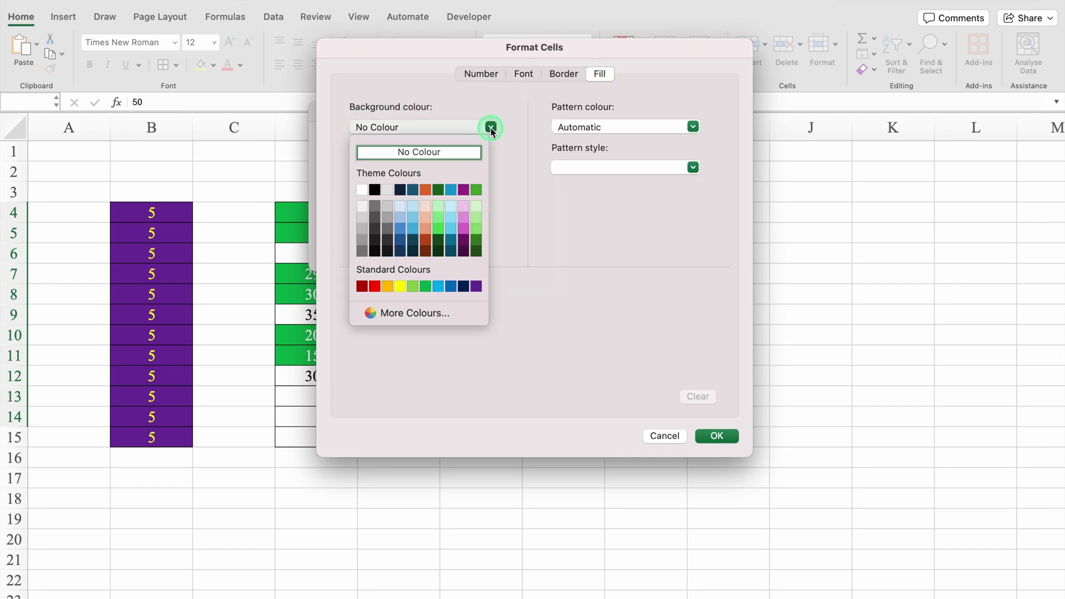
click(424, 209)
click(524, 77)
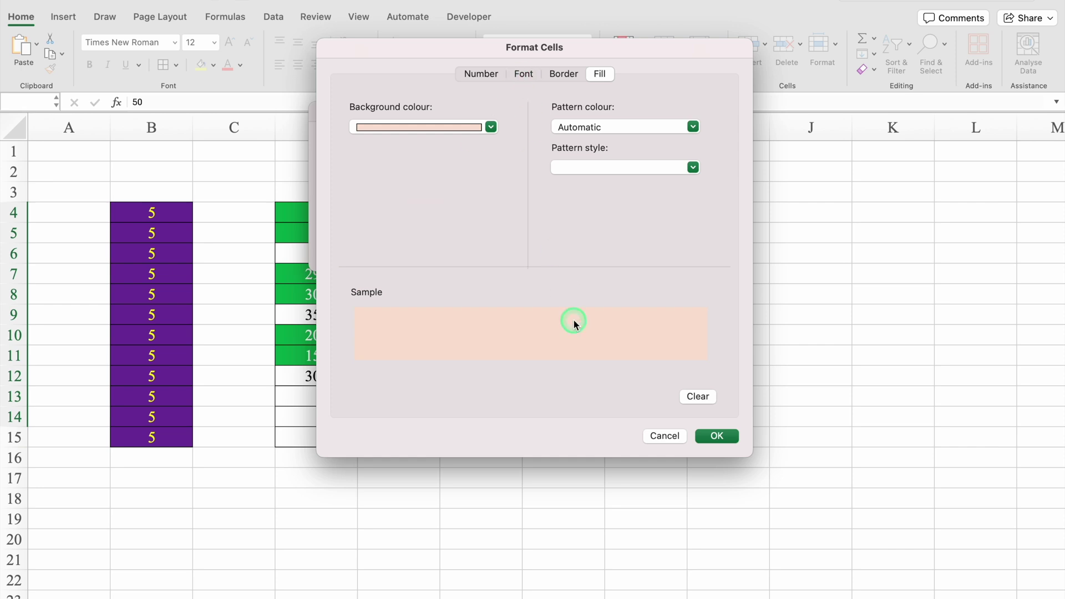
click(712, 435)
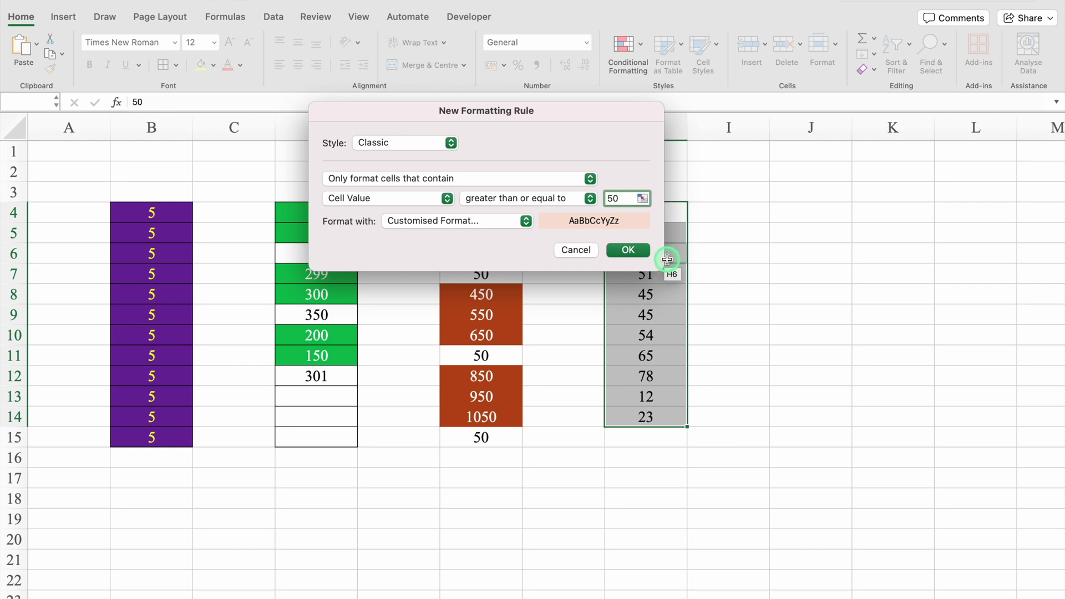
click(628, 250)
click(701, 315)
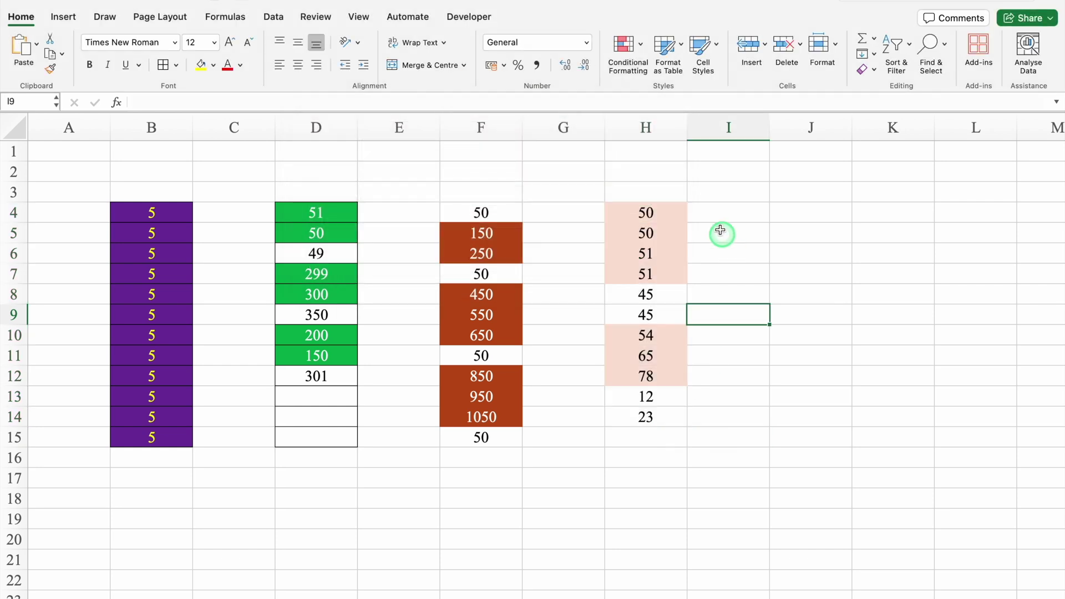
click(674, 209)
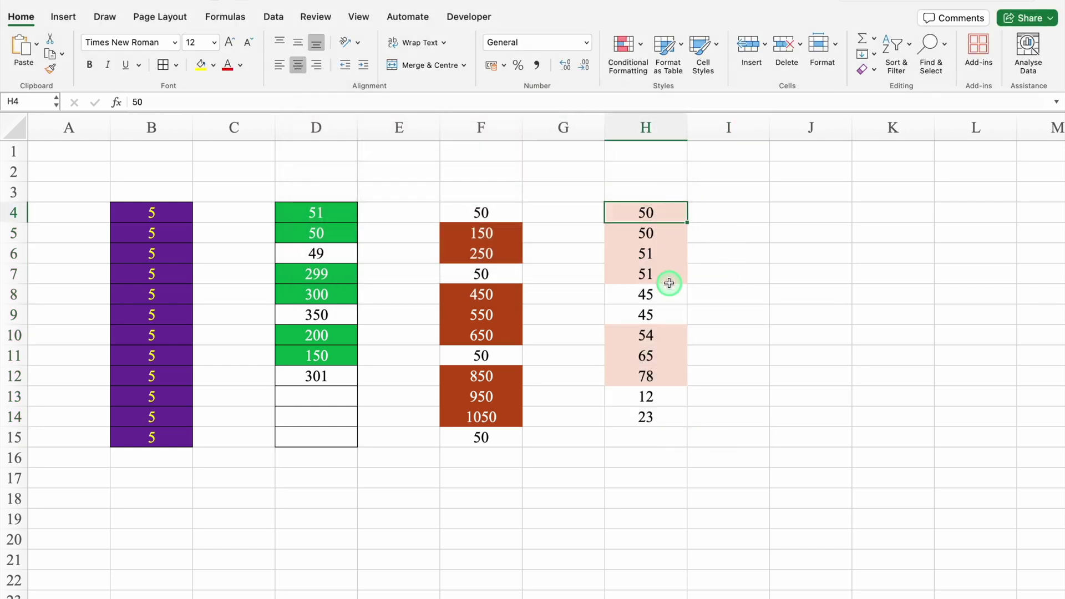
Step: Narrow the empty spacer columns A, C, E, G and I
drag(110, 127, 49, 127)
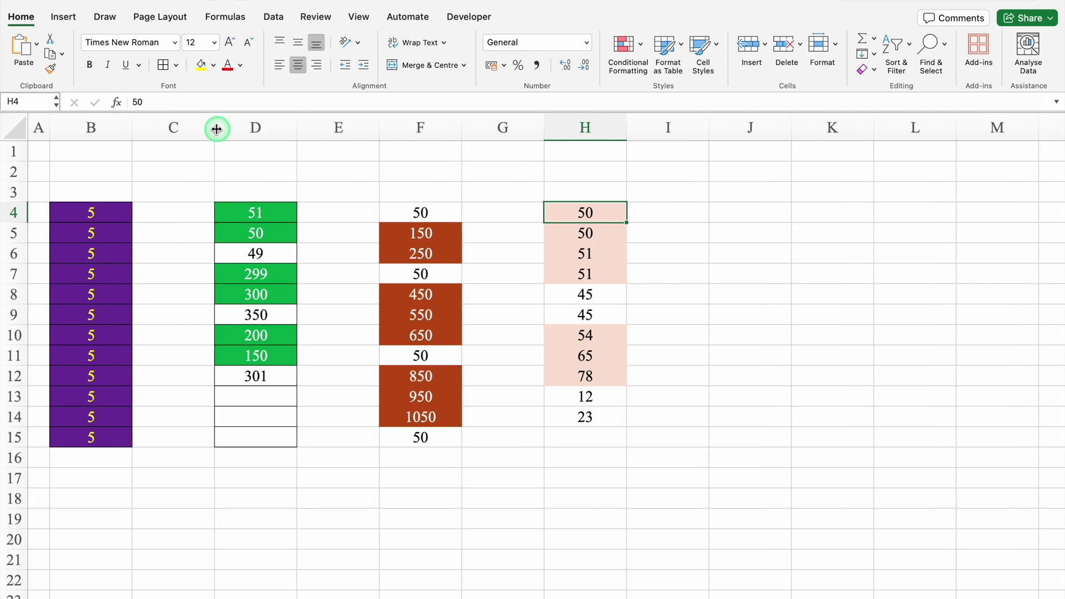
drag(214, 128, 145, 128)
drag(309, 128, 237, 129)
drag(402, 131, 332, 135)
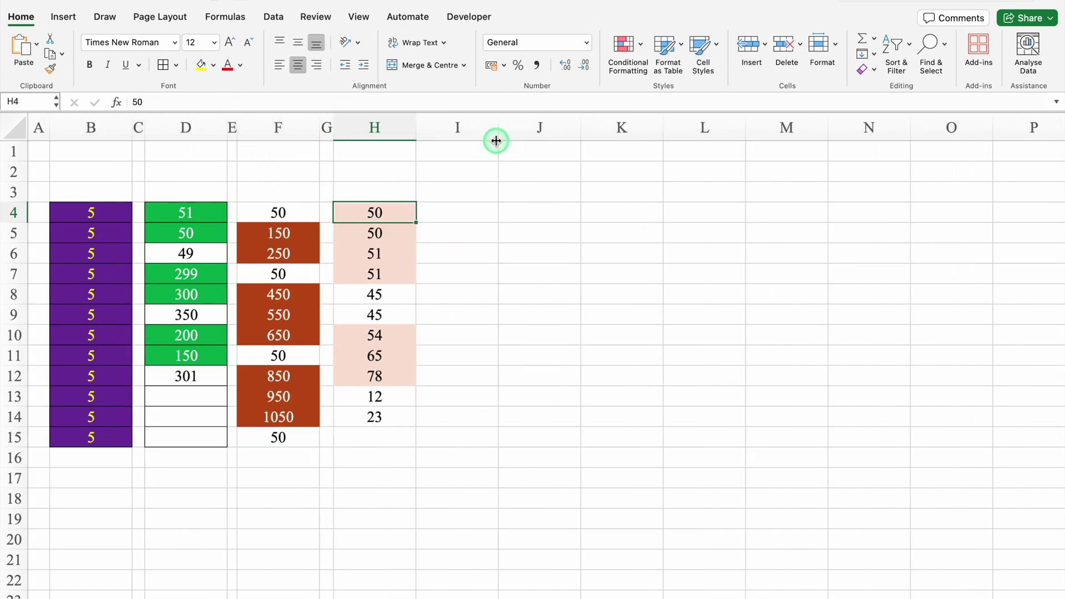
drag(496, 136, 435, 145)
Step: Review the comparison operators offered in an Equal To highlight rule for J4:J15, leaving the rule uncreated
click(472, 215)
drag(473, 216, 486, 432)
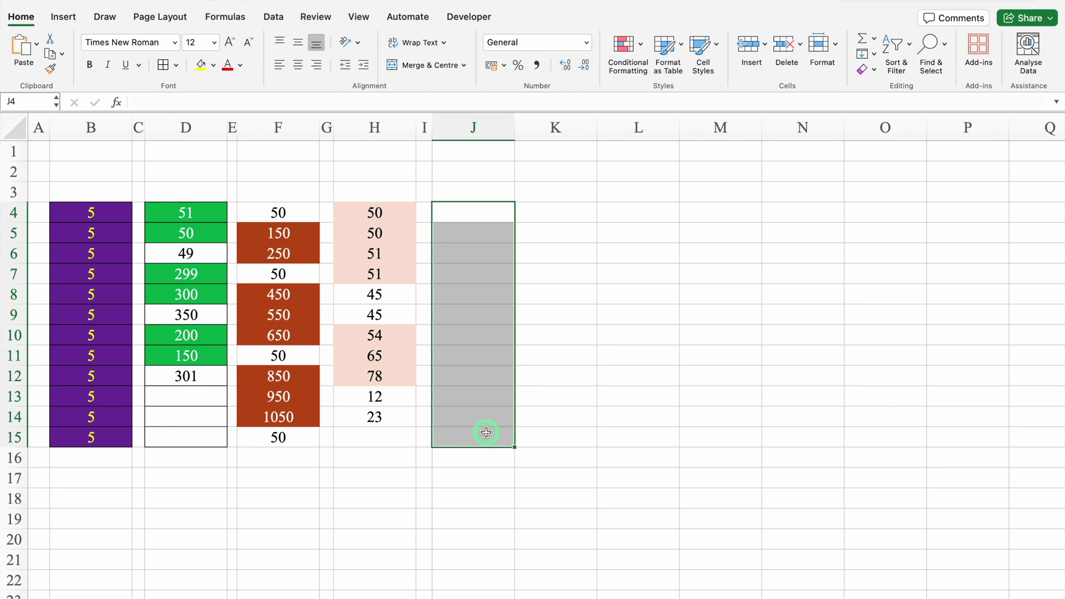
click(636, 49)
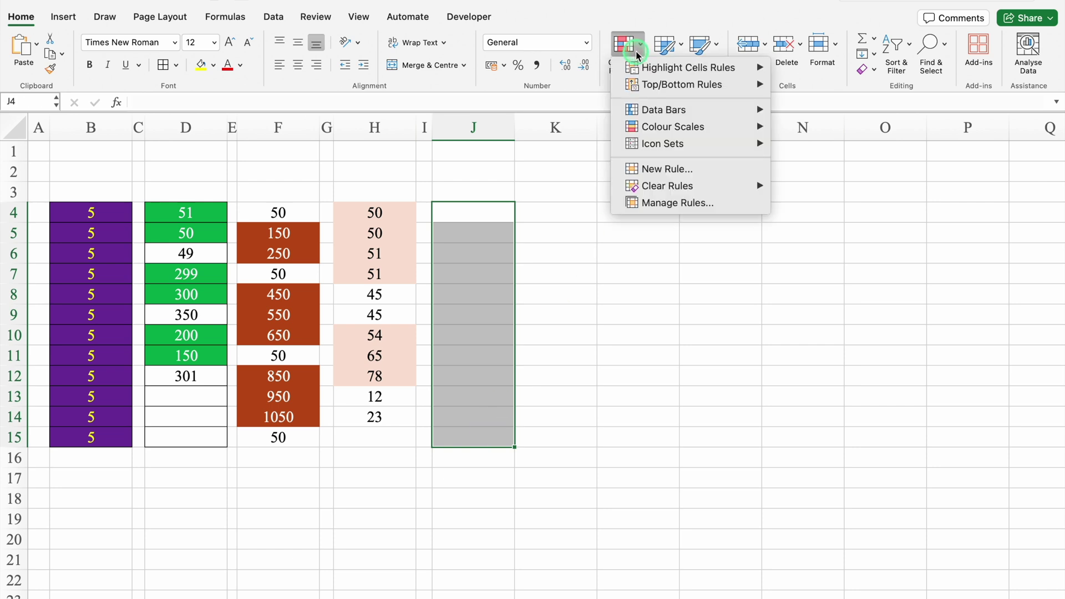
mouse_move(682, 67)
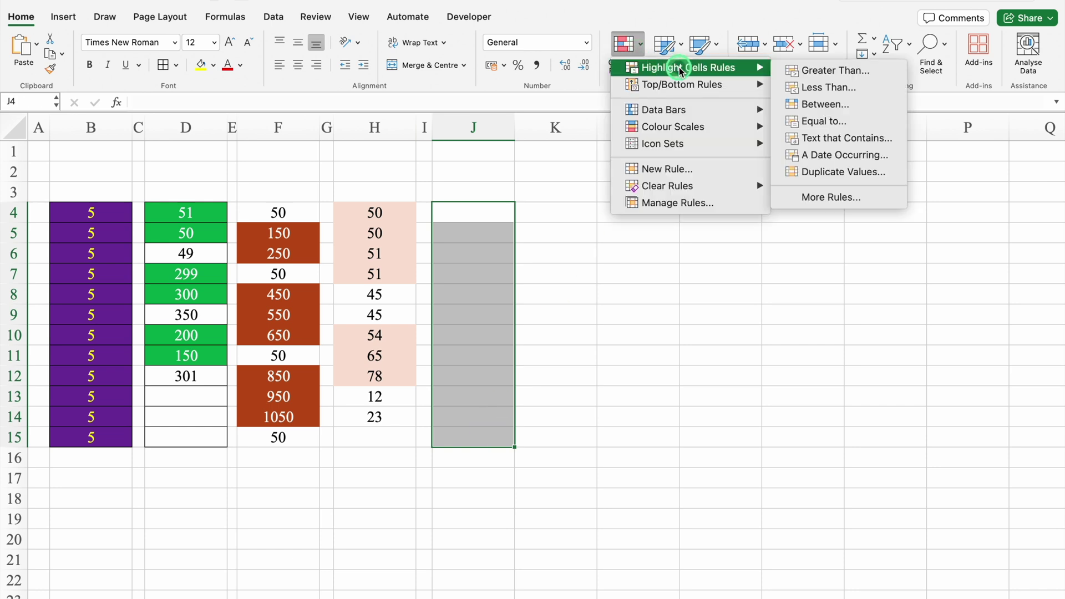
click(820, 122)
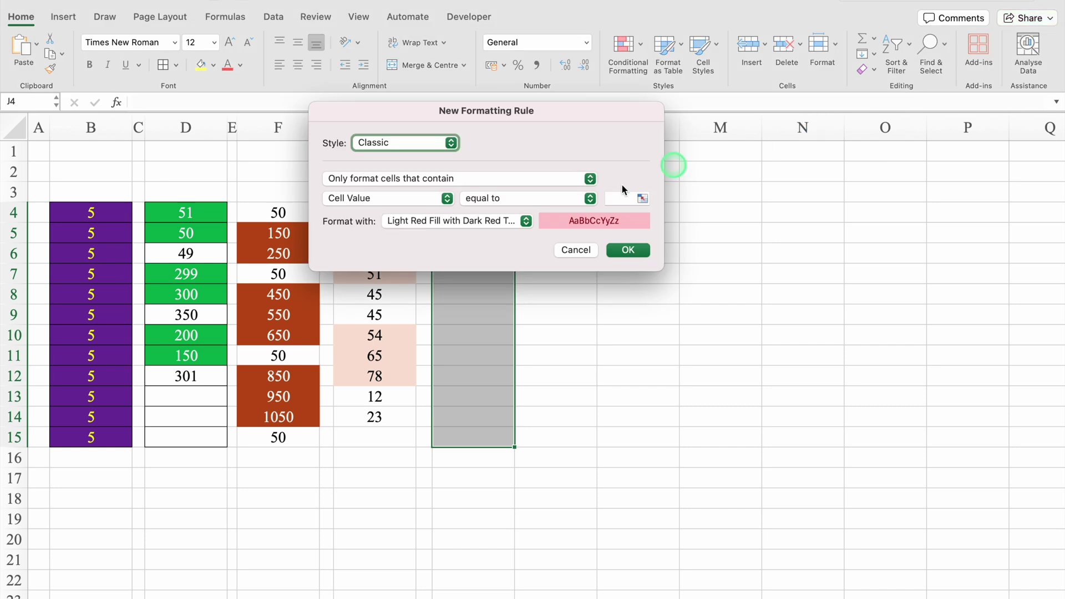
click(590, 200)
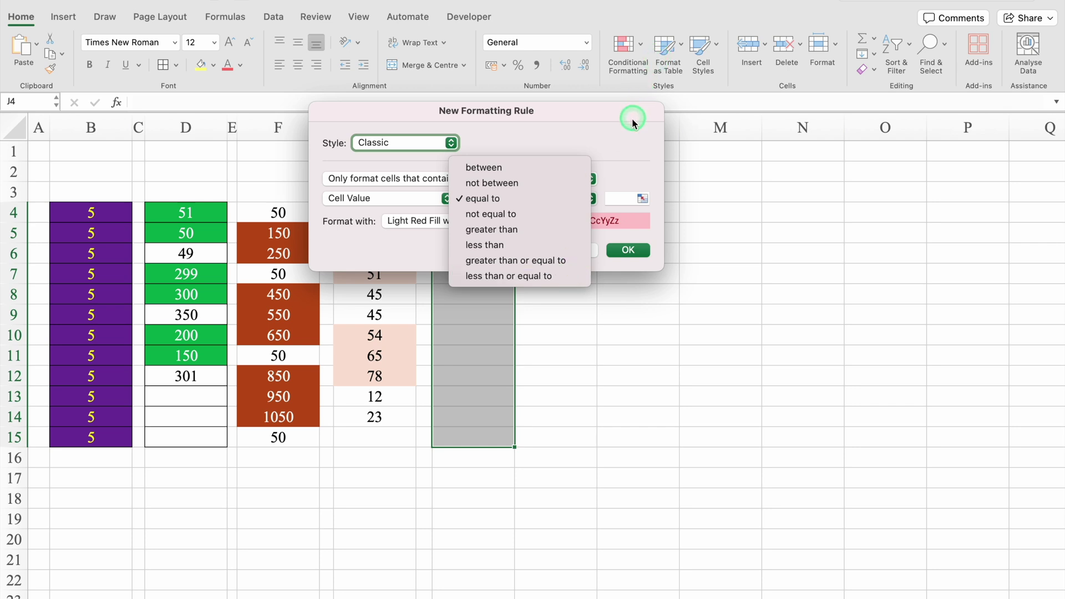
click(626, 137)
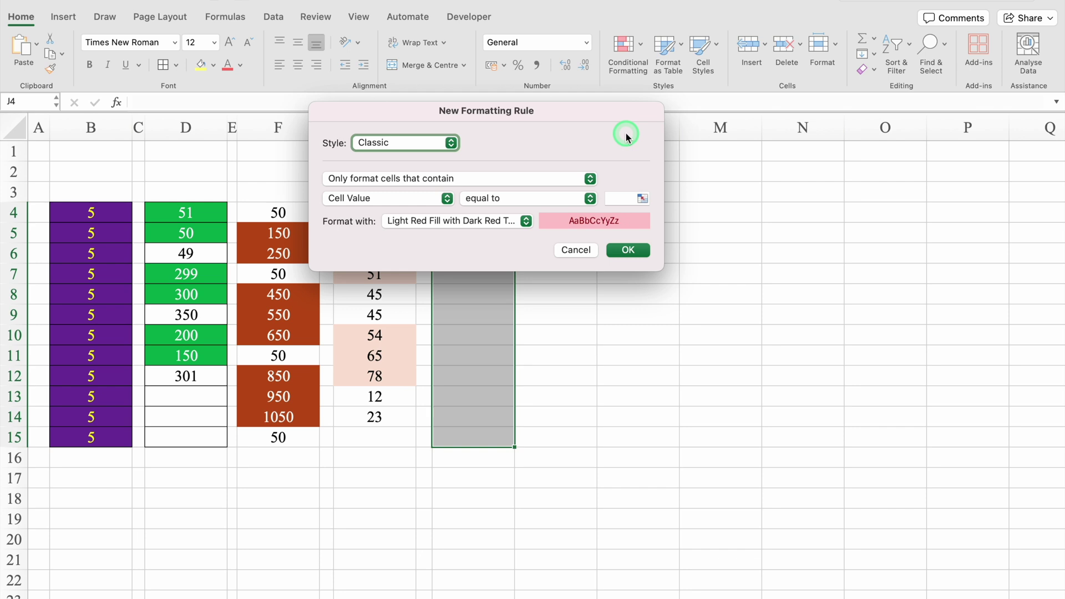
click(582, 249)
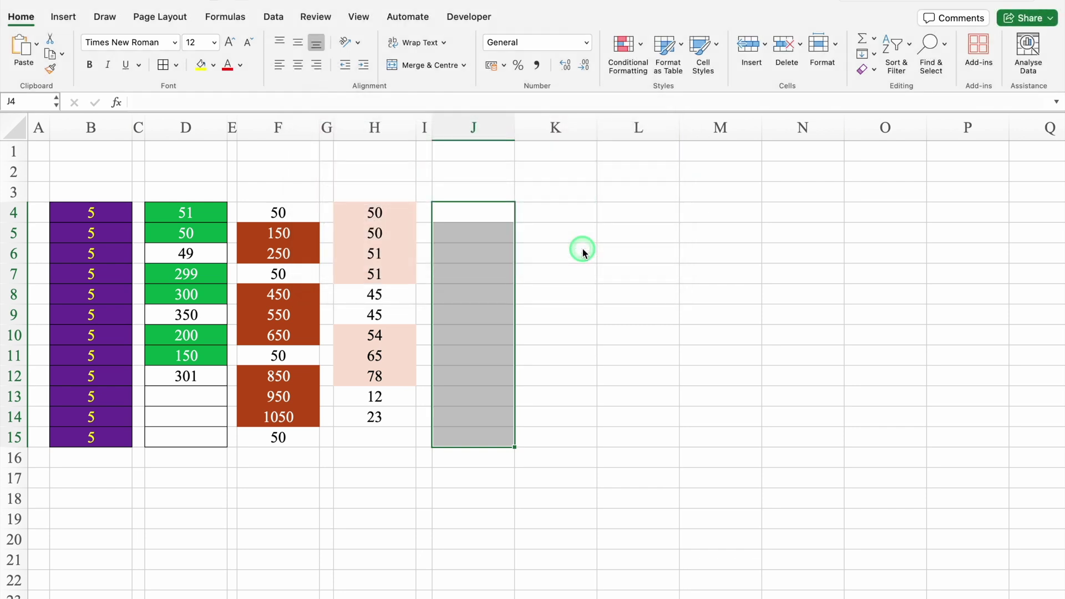
Step: Start a Text that Contains highlight rule for J4:J15 that formats cells containing "v"
click(640, 45)
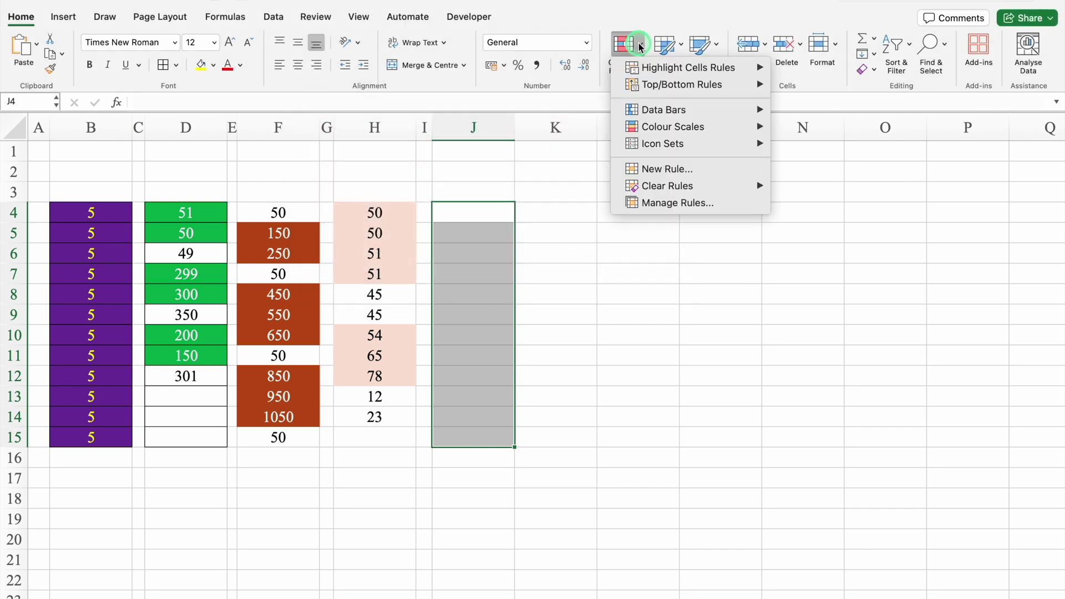
click(687, 67)
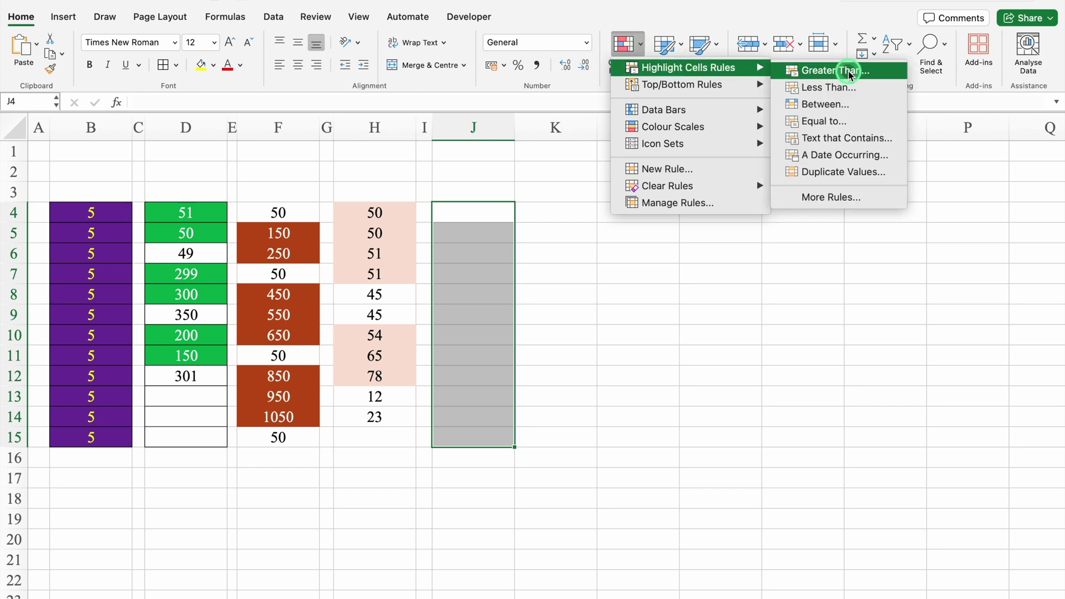
click(878, 140)
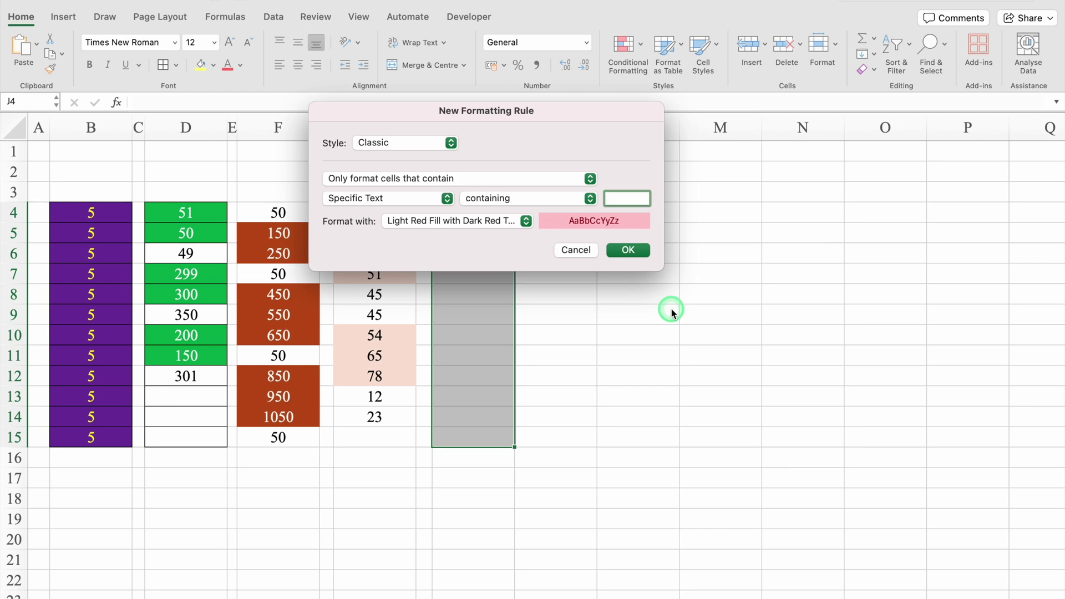
text(V)
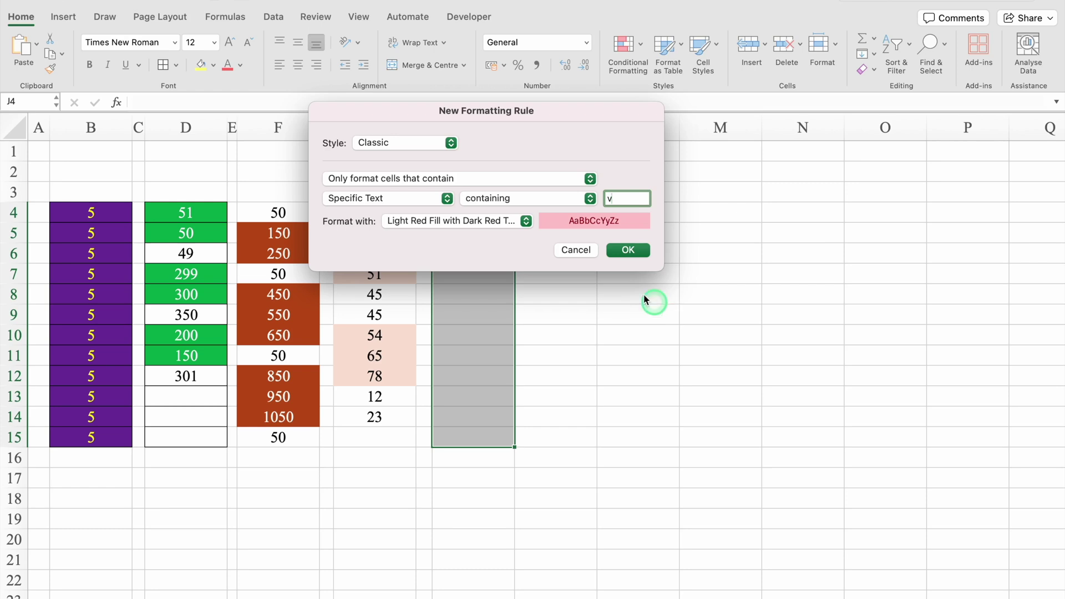
Step: Give the text rule a custom format with a red font colour and apply it to J4:J15
click(524, 222)
click(452, 314)
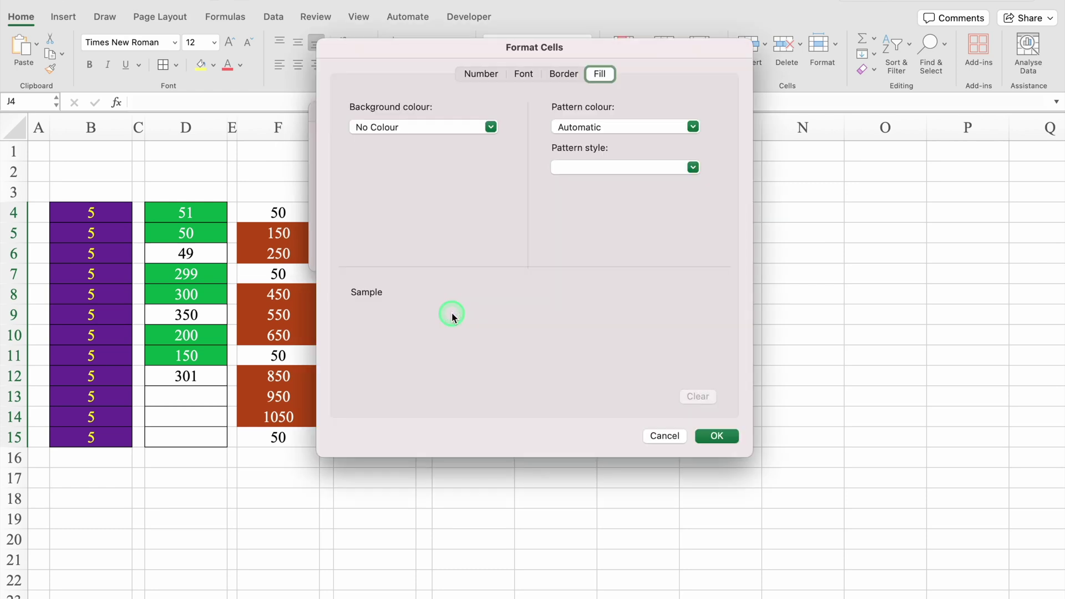
click(526, 76)
click(625, 236)
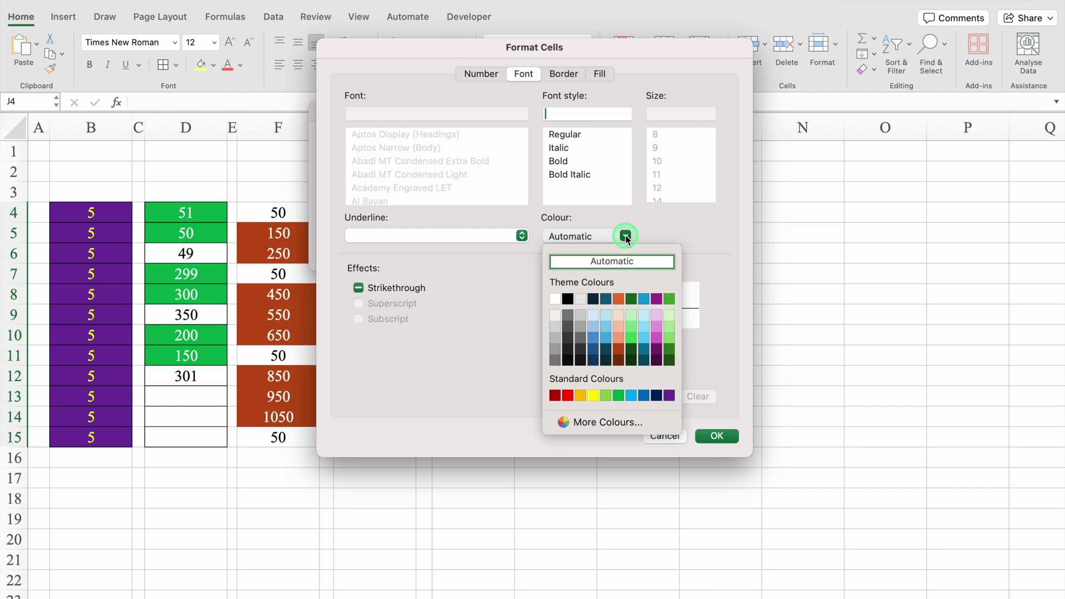
click(569, 395)
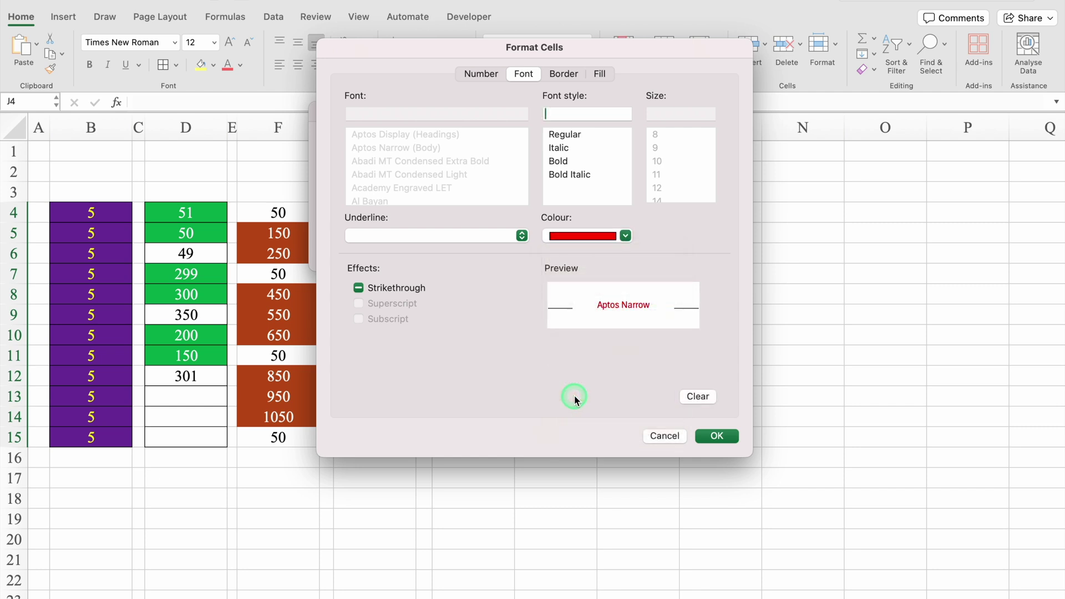
click(715, 435)
click(629, 251)
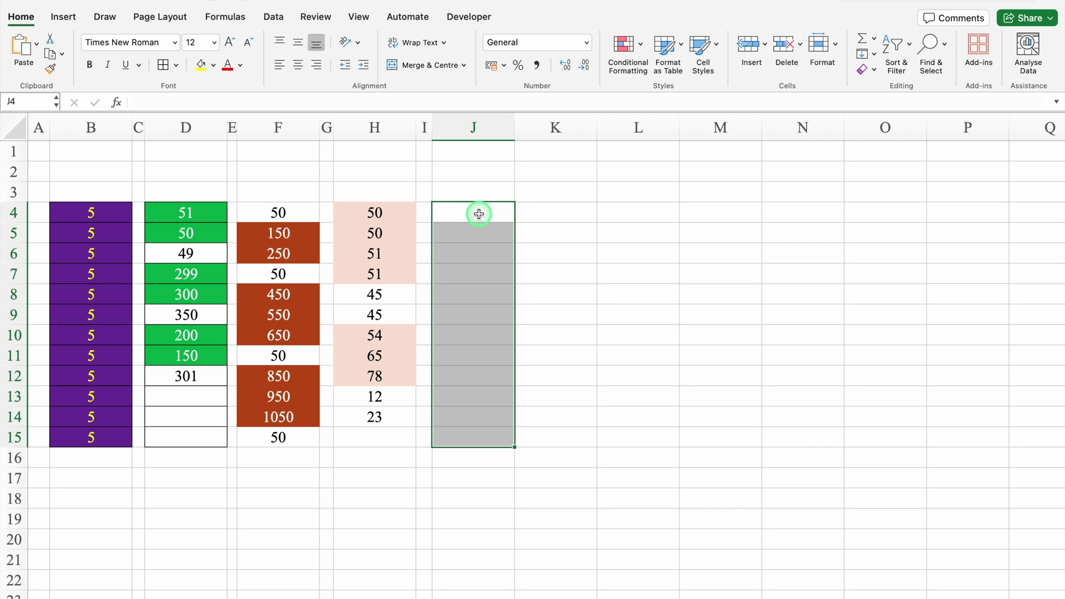
Step: Enter a person's first name in J4, followed by Victory, Van, TV and Bottle in J5:J8
click(478, 214)
text(Vijay)
key(Return)
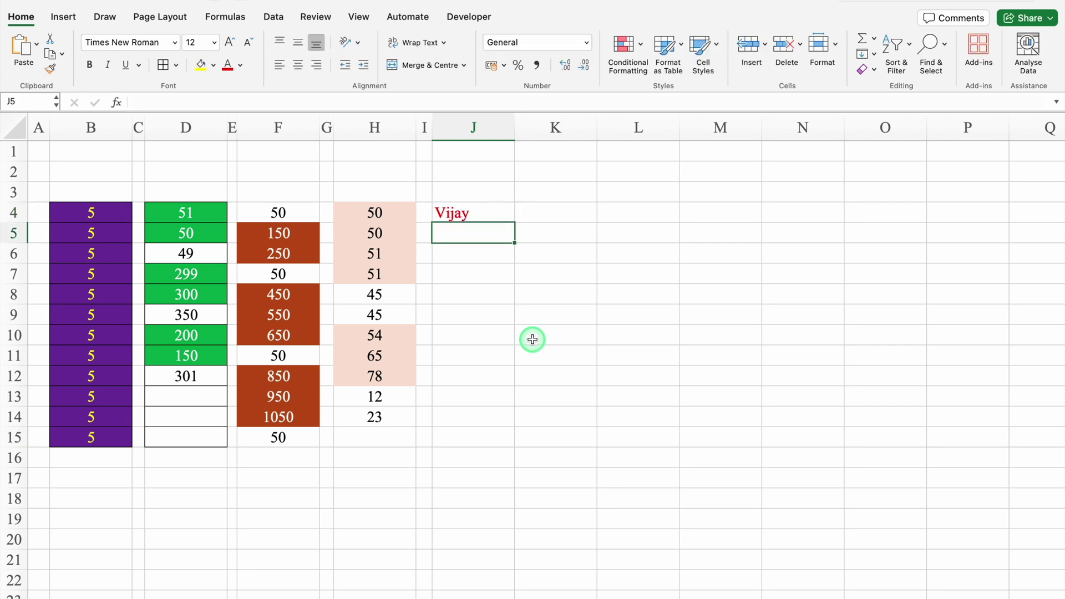
text(Victory)
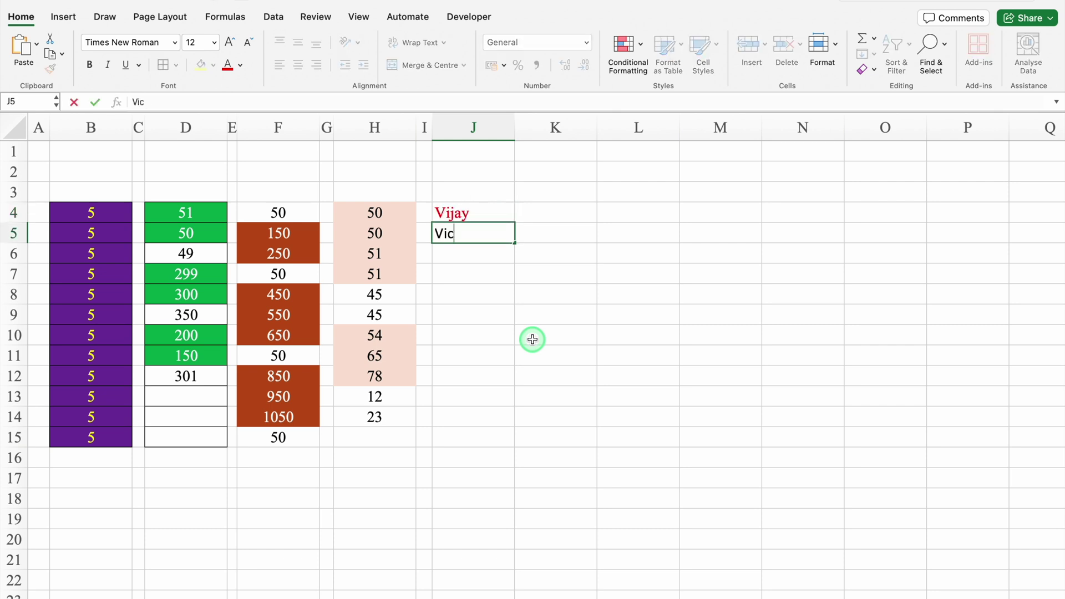
key(Return)
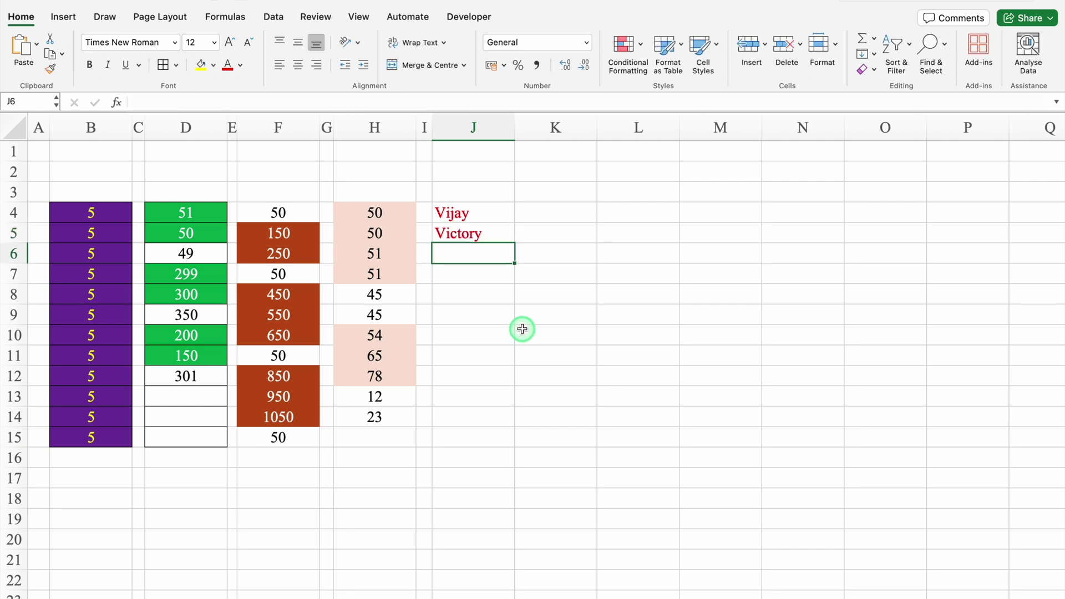
text(Van)
key(Return)
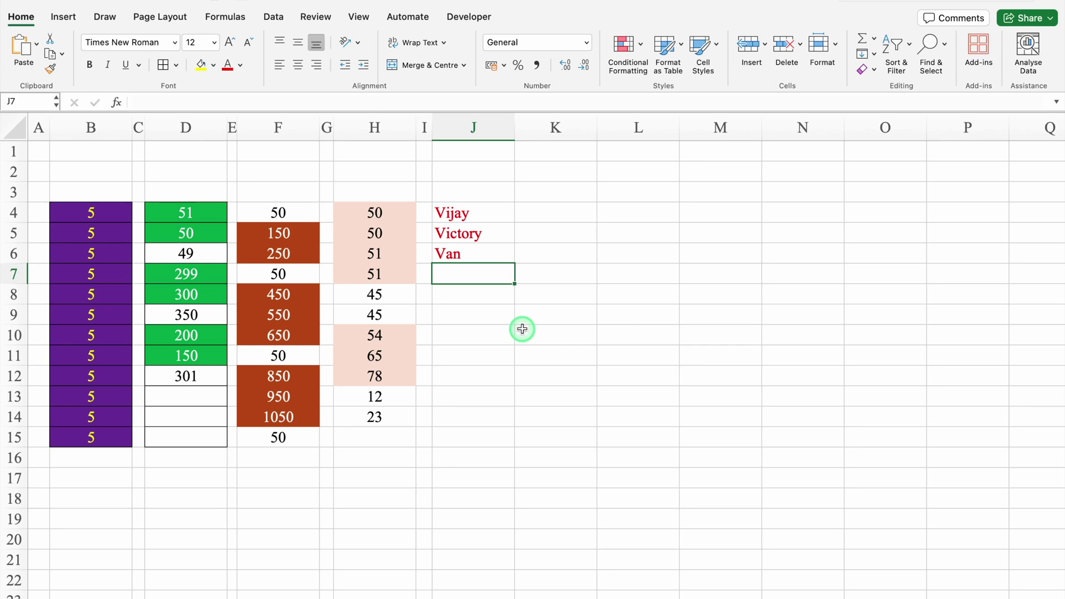
text(TV)
key(Return)
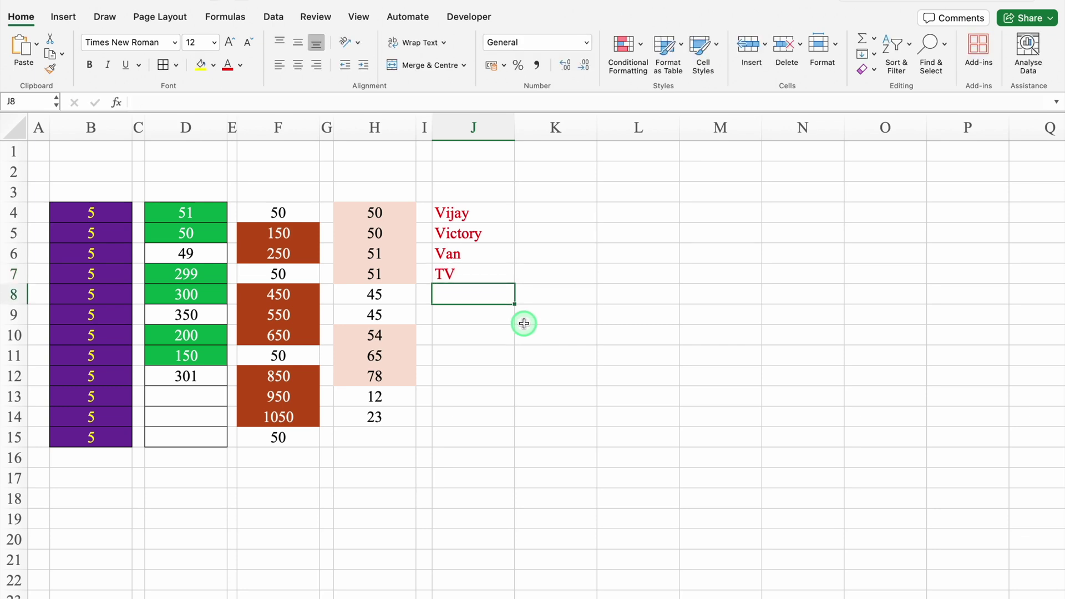
text(Bottle)
key(Return)
Step: Change the text in J8 to "Bottle v"
click(494, 300)
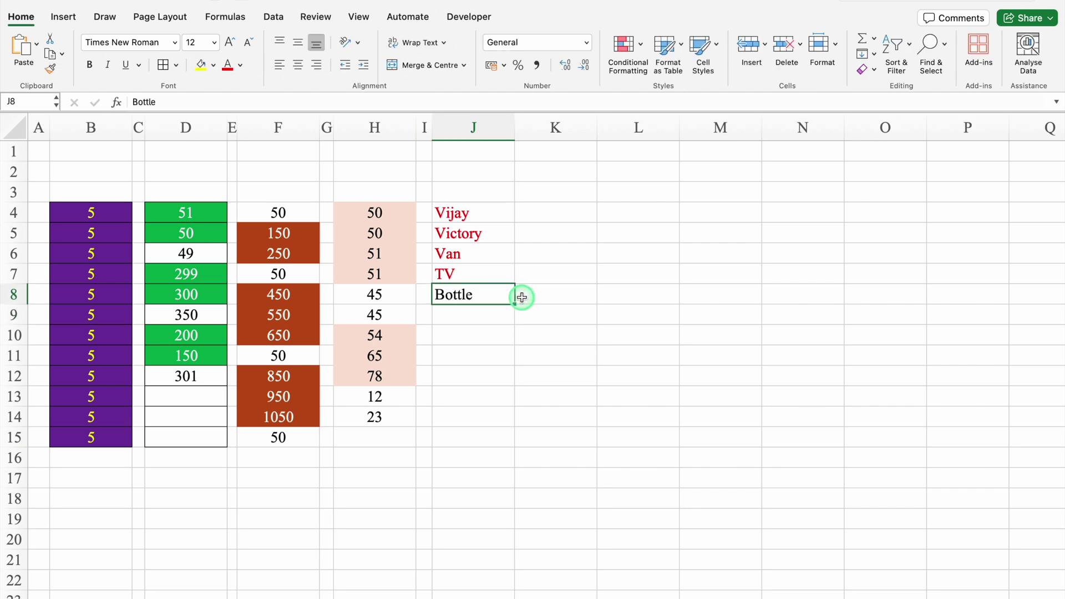
double_click(496, 292)
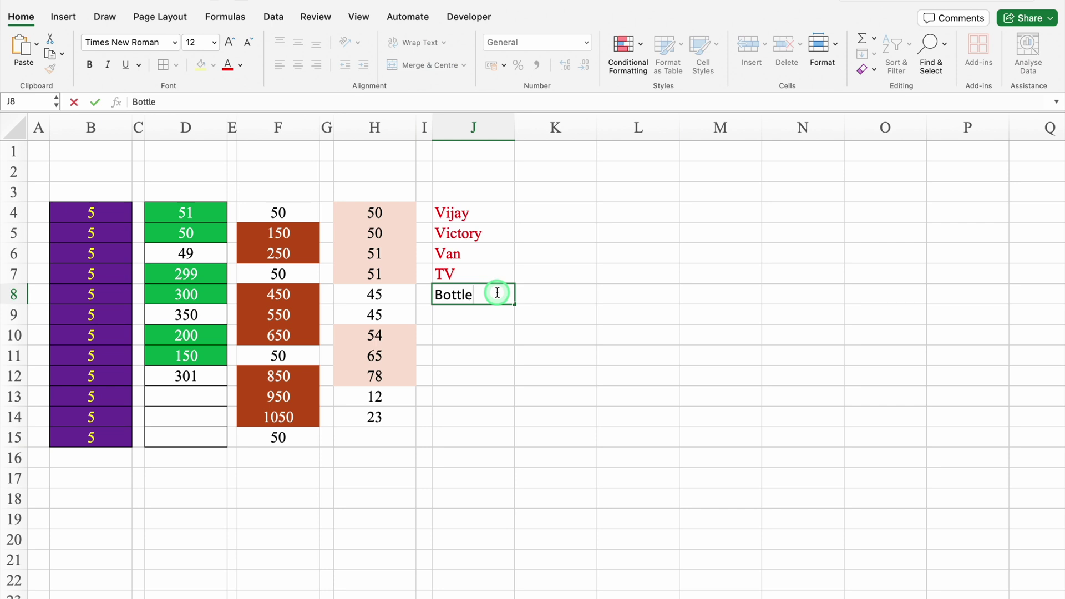
text(v)
key(Return)
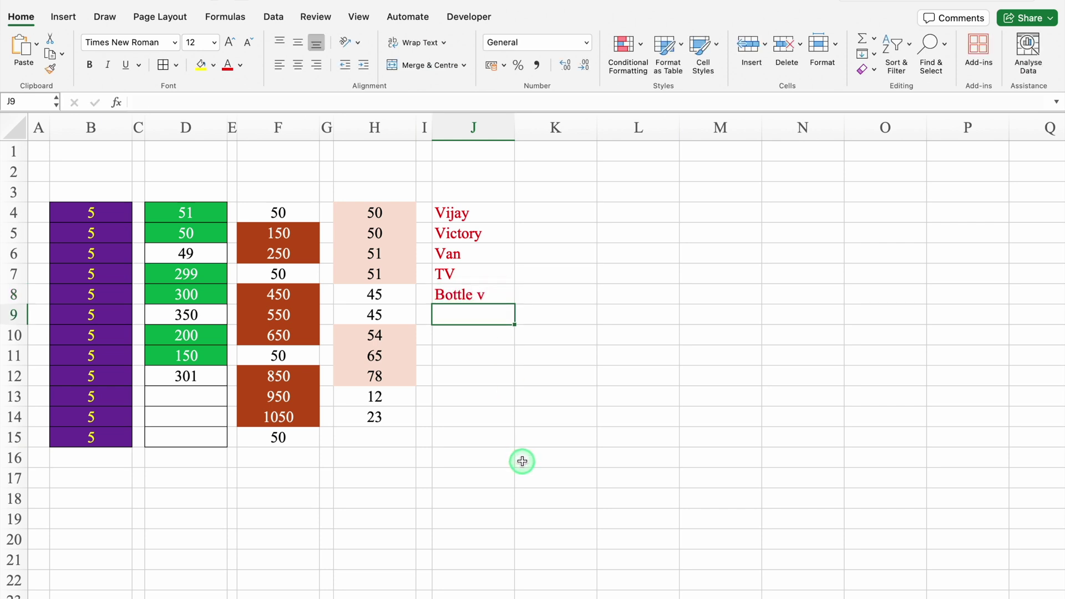
Step: Narrow spacer column K and add a Yesterday date-occurring rule to L4:L15, formatted as Light Red Fill with Dark Red Text
drag(596, 129, 522, 139)
click(560, 213)
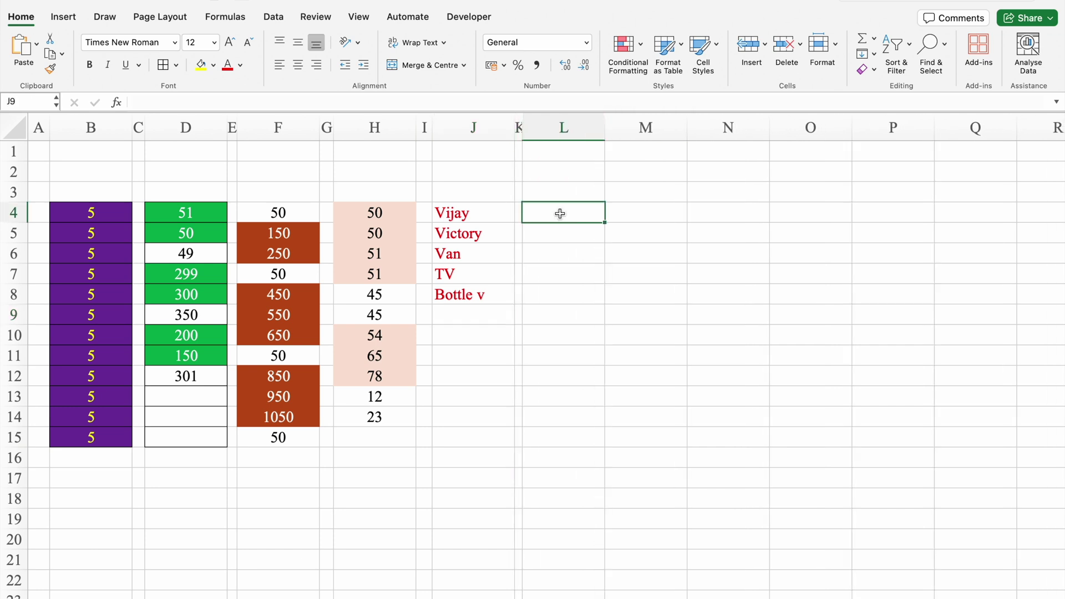
drag(560, 213, 557, 438)
click(642, 60)
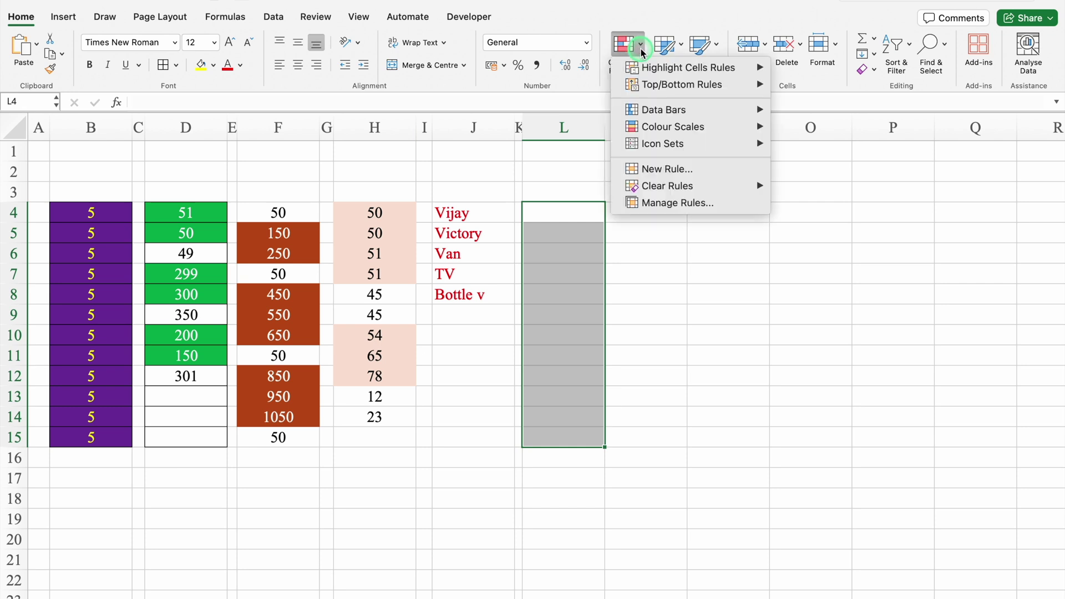
mouse_move(673, 70)
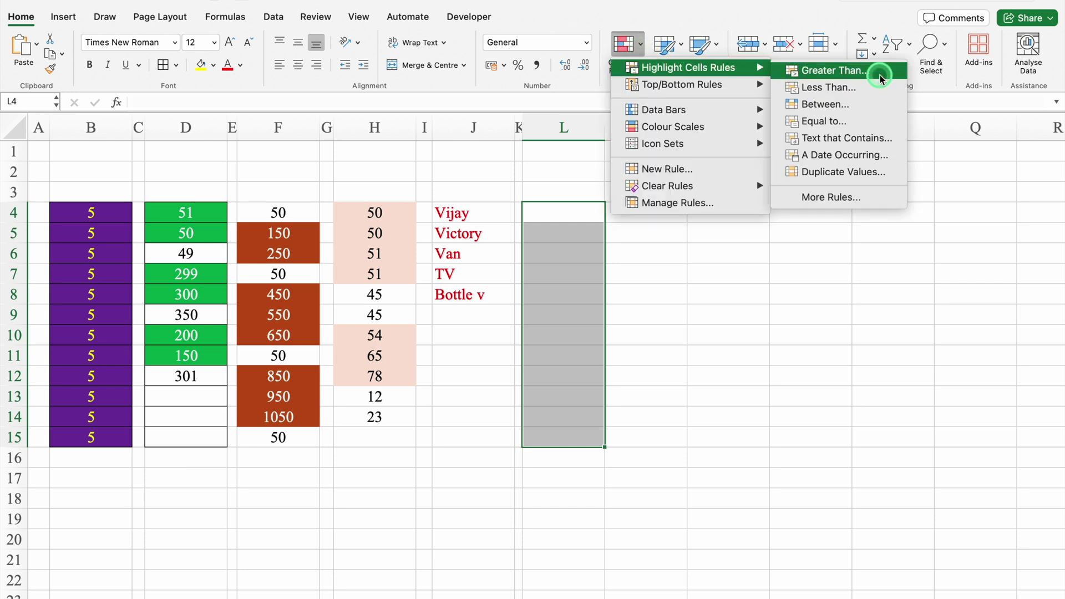
click(883, 156)
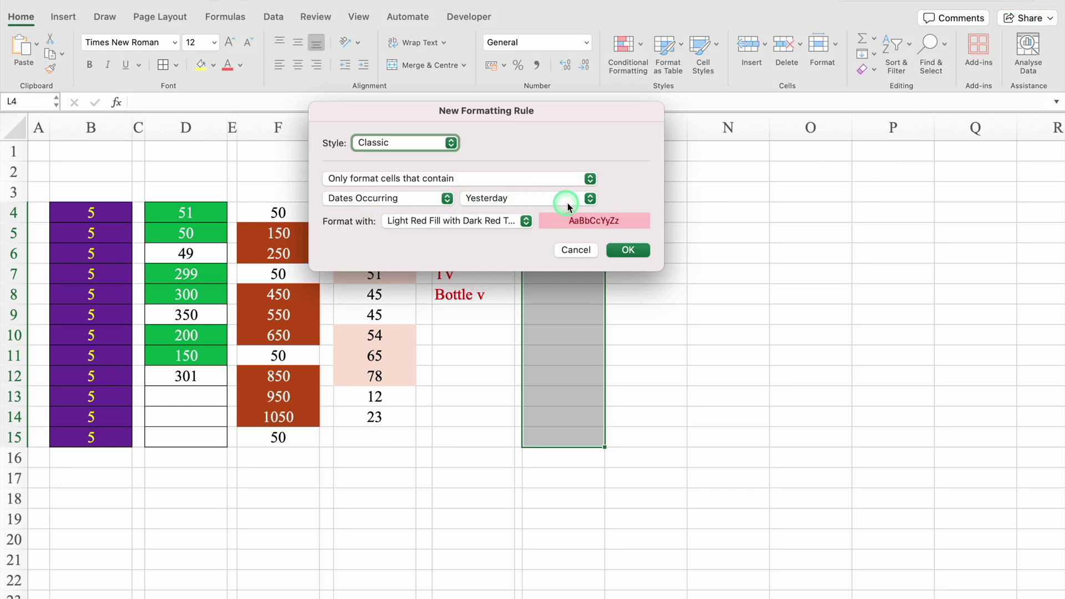
click(590, 199)
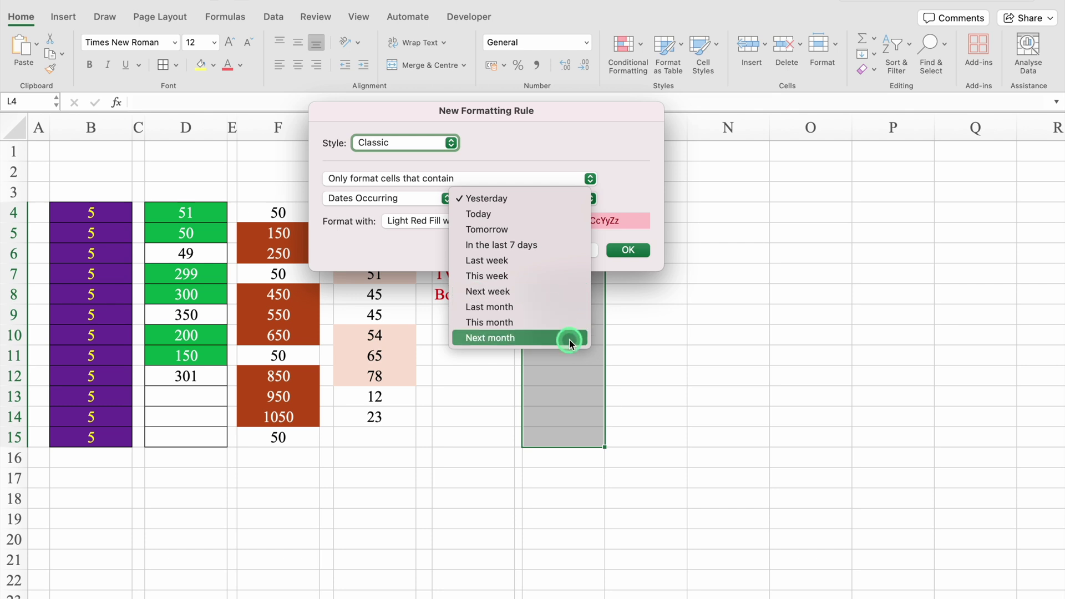
click(549, 199)
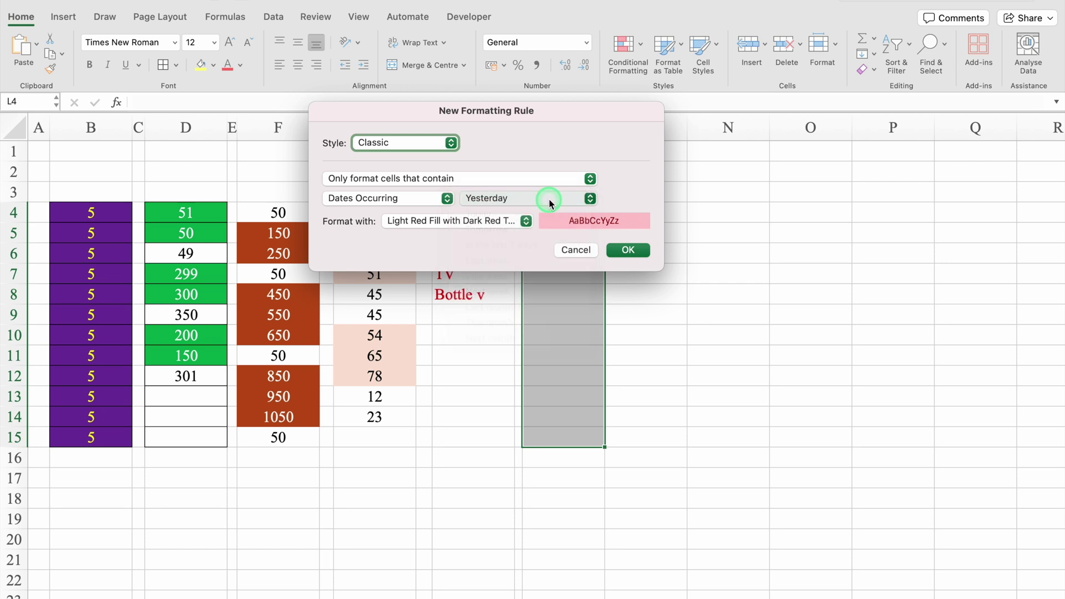
click(630, 249)
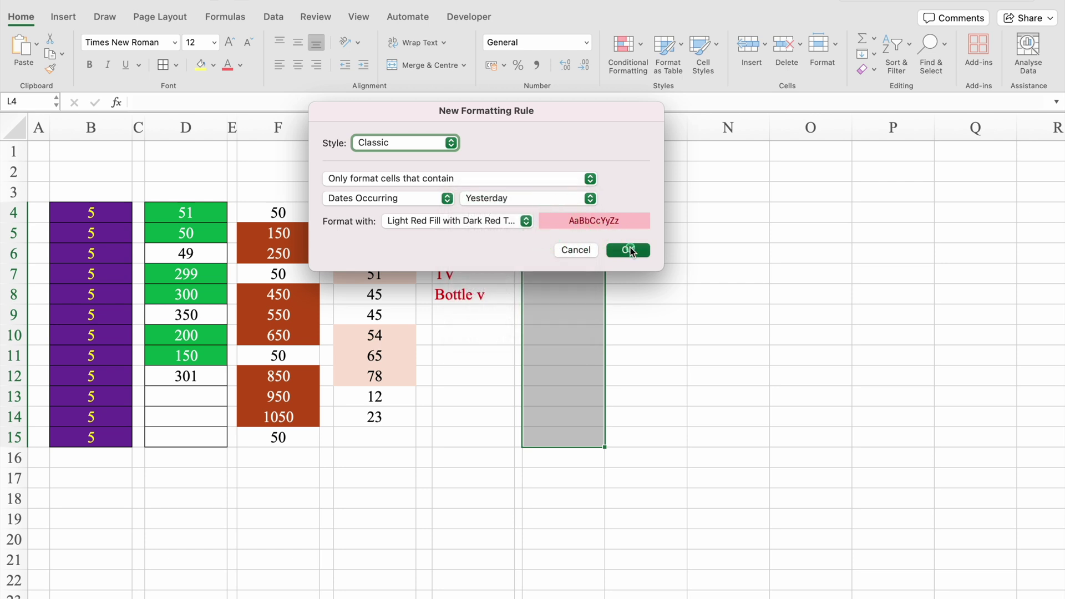
Step: Enter the formula =TODAY() in L4 and reselect that cell
click(566, 217)
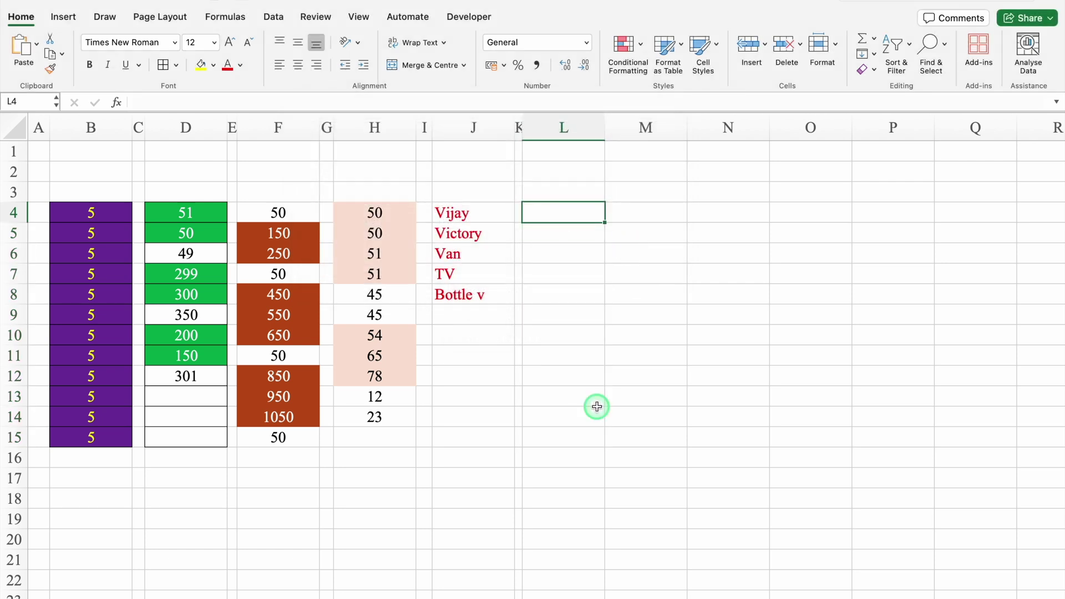
text(=today)
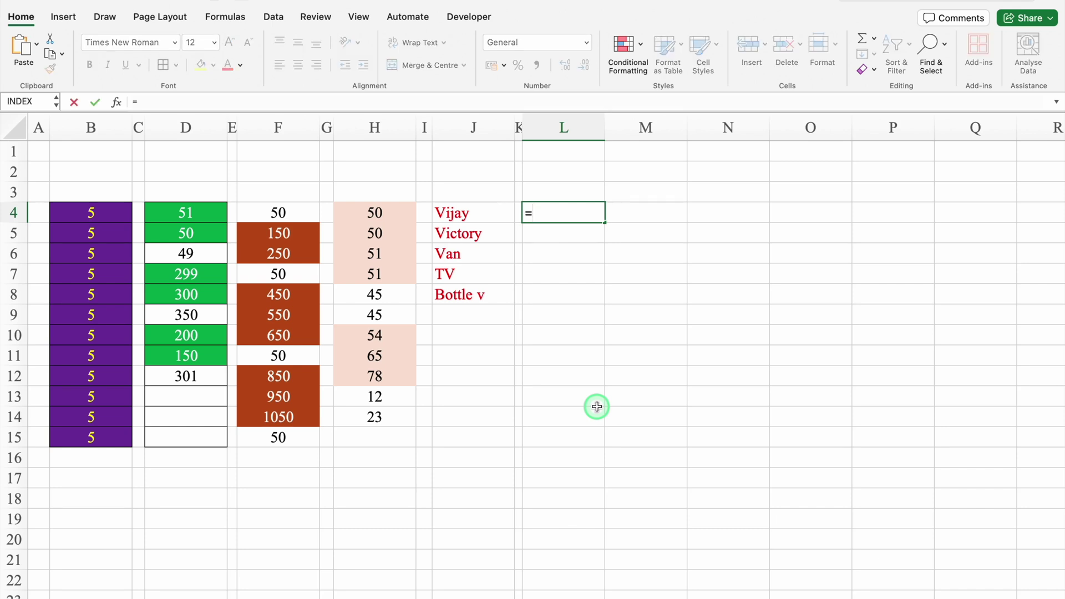
text(())
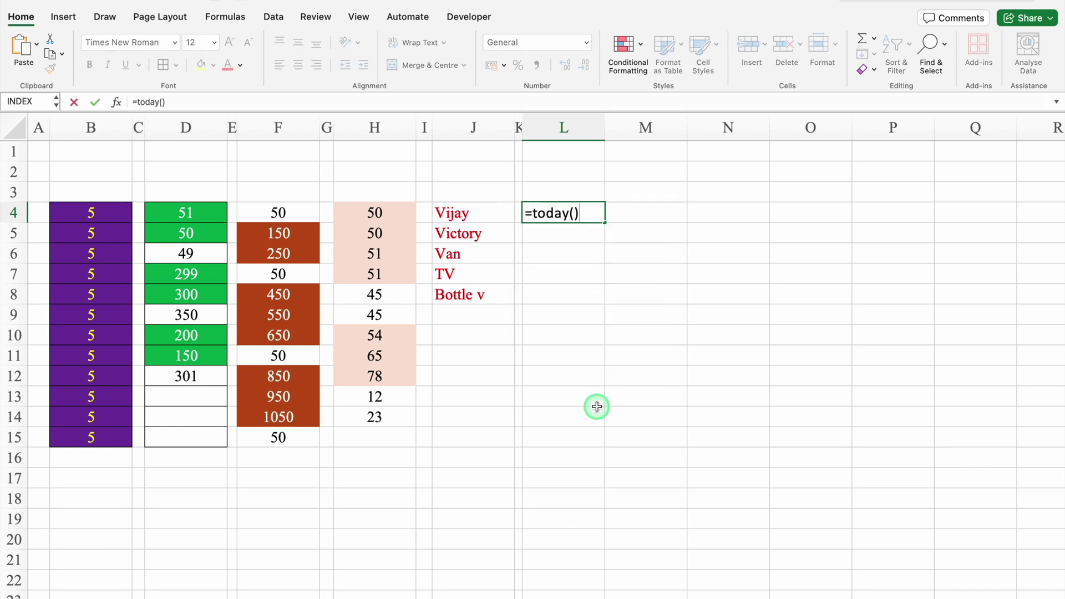
key(Return)
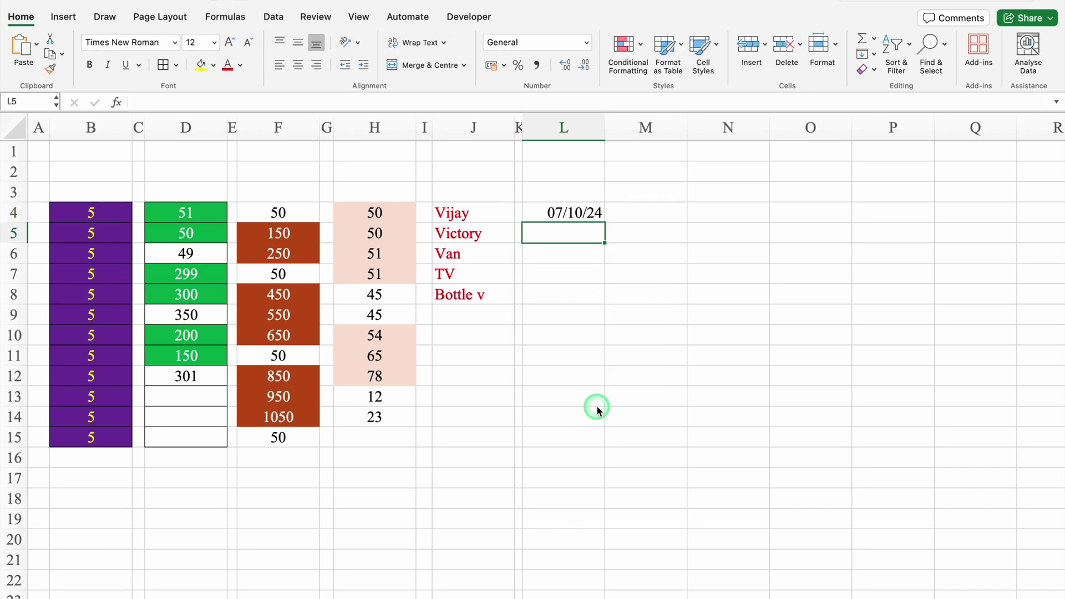
click(575, 212)
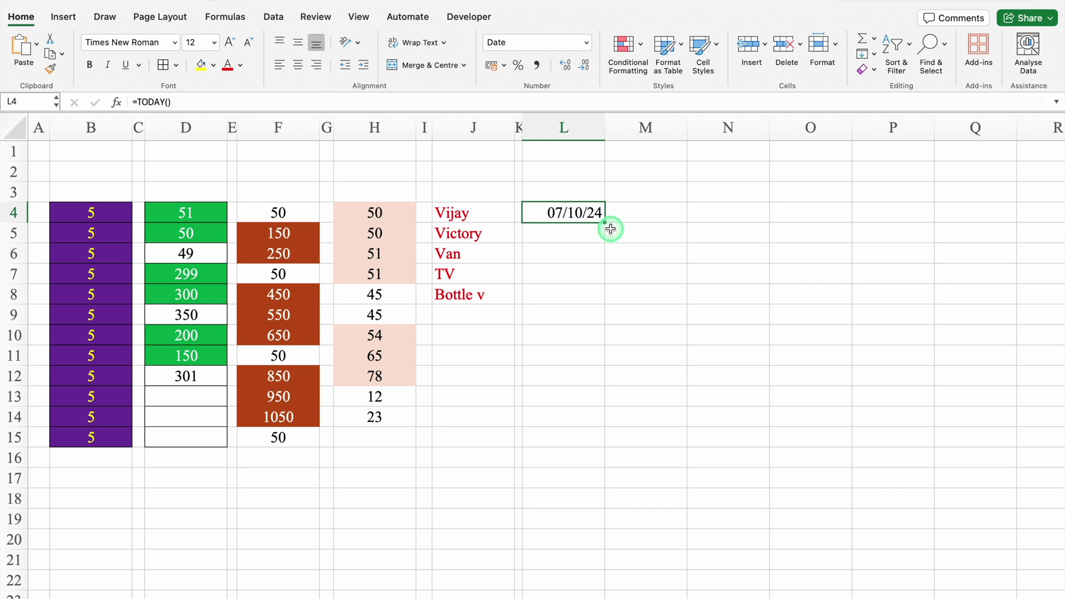
Step: Copy the =TODAY() formula from L4 to L5, change L4 to =TODAY()-1, and reselect L4
drag(604, 223, 607, 242)
click(302, 102)
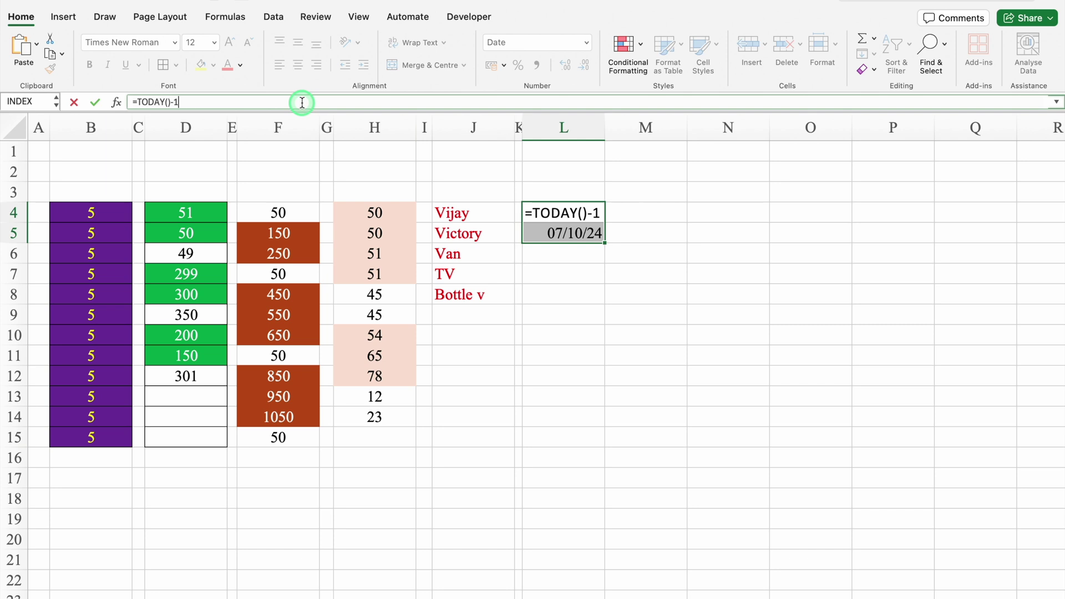
key(Return)
key(Down)
key(Down)
key(Down)
key(Down)
key(Up)
key(Up)
key(Up)
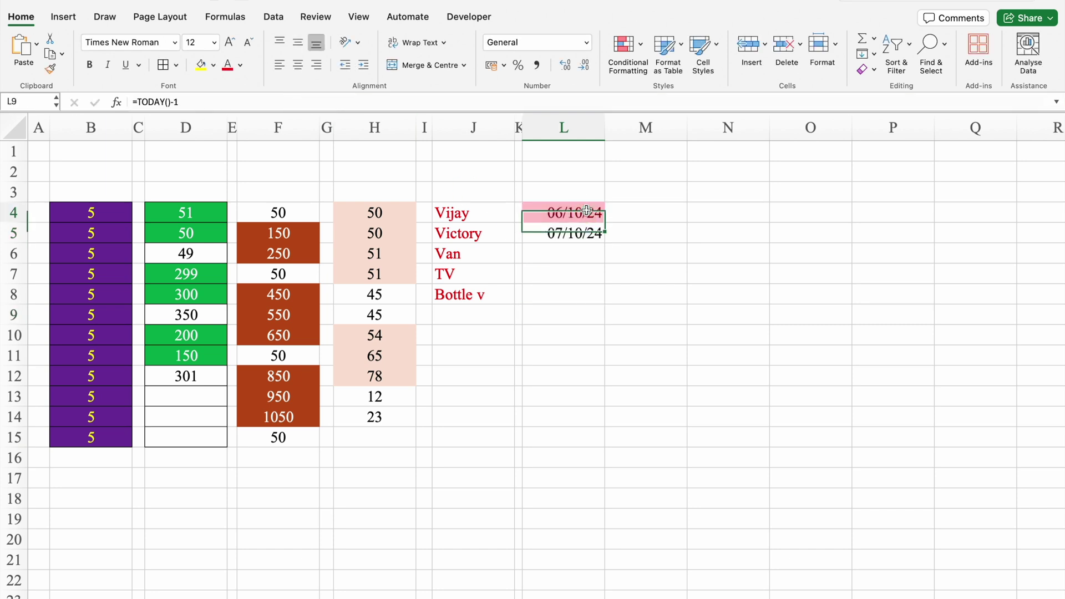
click(587, 211)
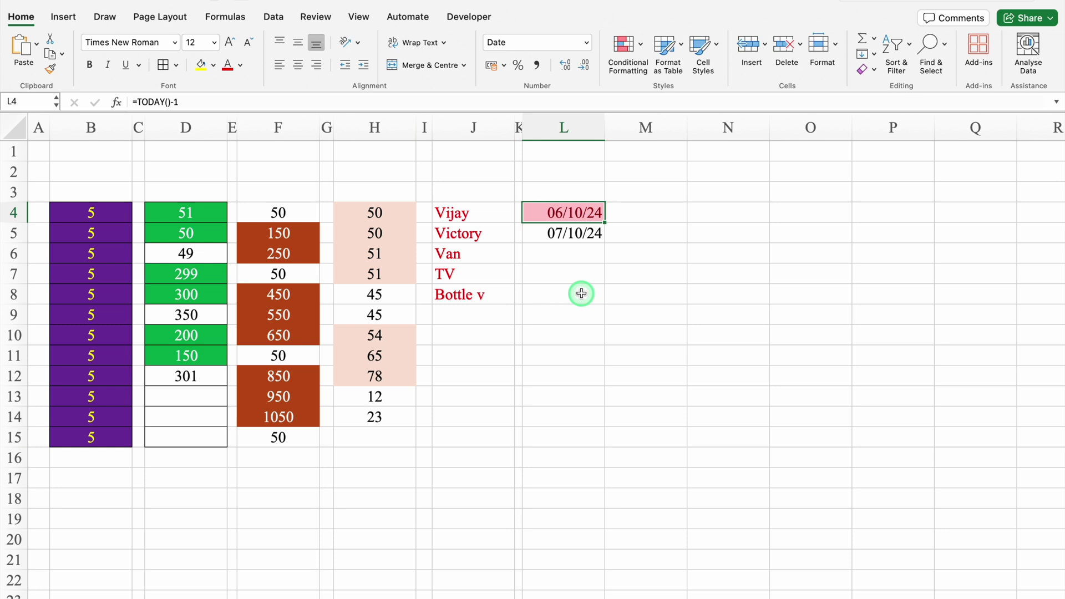
Step: Copy the =TODAY() formula from L5 to L6 and adjust it to return tomorrow's date, 08/10/24
click(558, 237)
drag(605, 245, 604, 254)
click(565, 253)
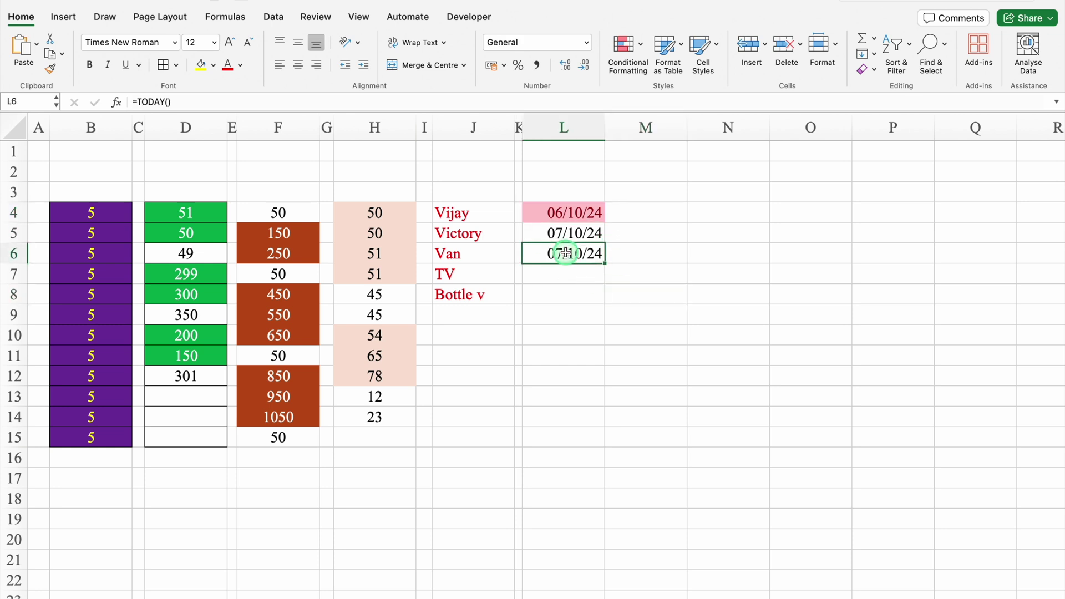
click(281, 99)
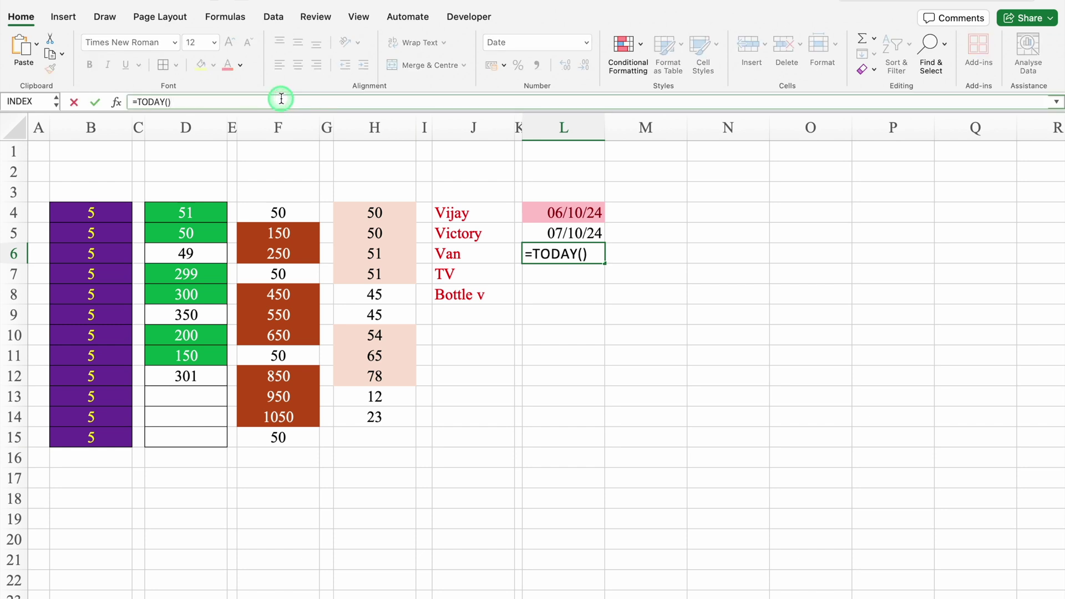
key(Return)
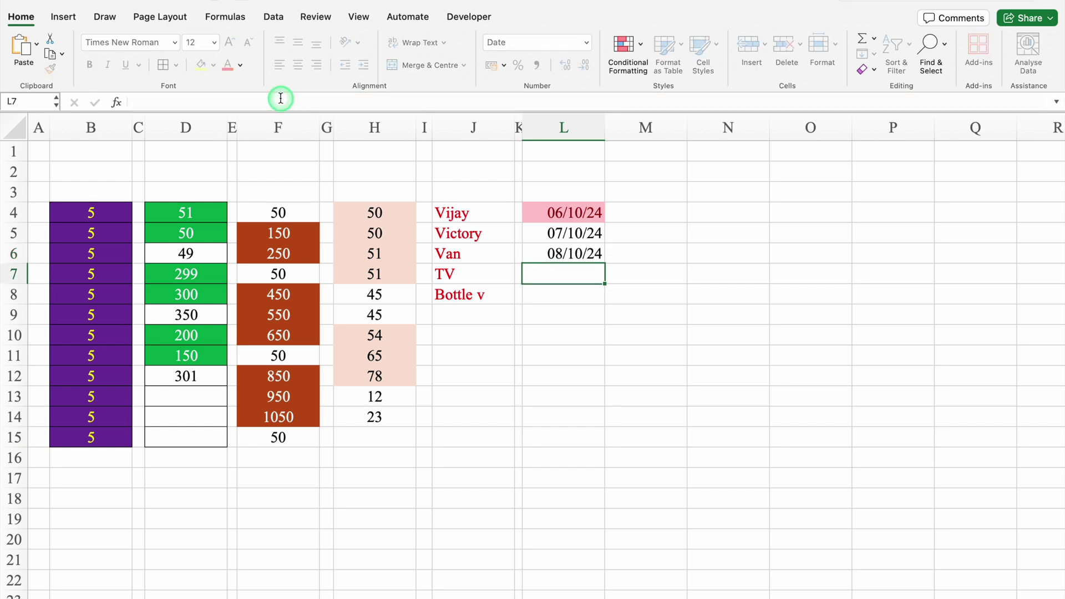
click(641, 215)
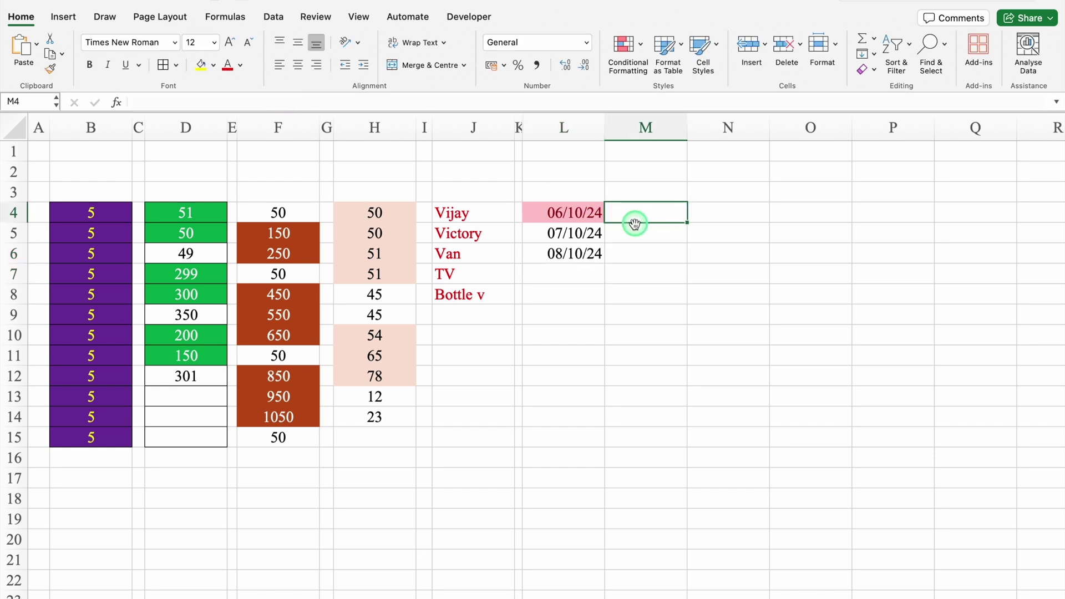
click(630, 232)
click(628, 254)
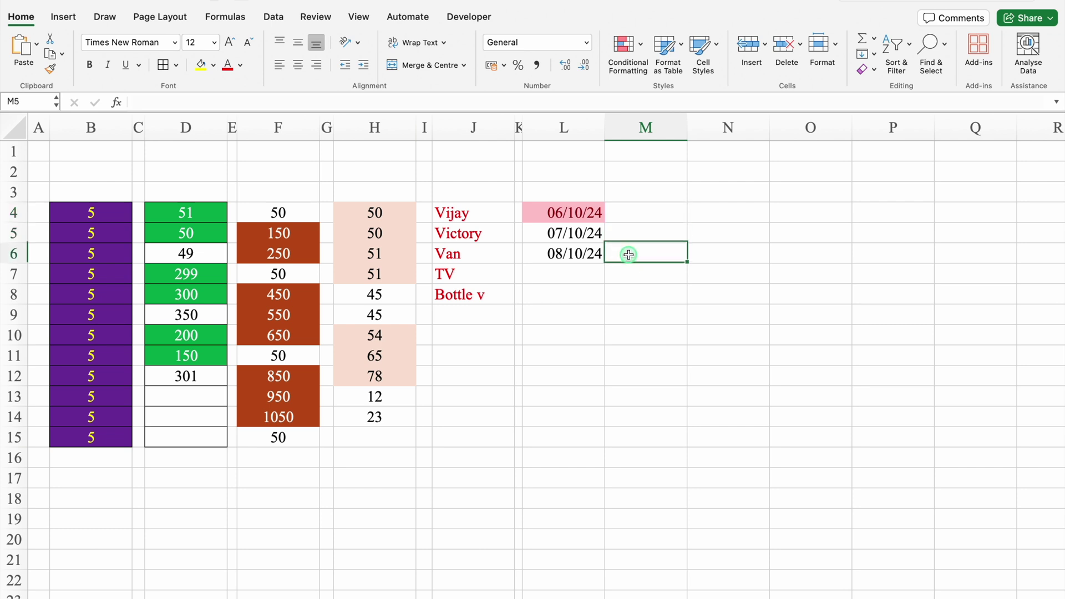
Step: Add a Today date-occurring rule to L4:L15, formatted as Yellow Fill with Dark Yellow Text
drag(574, 213, 578, 434)
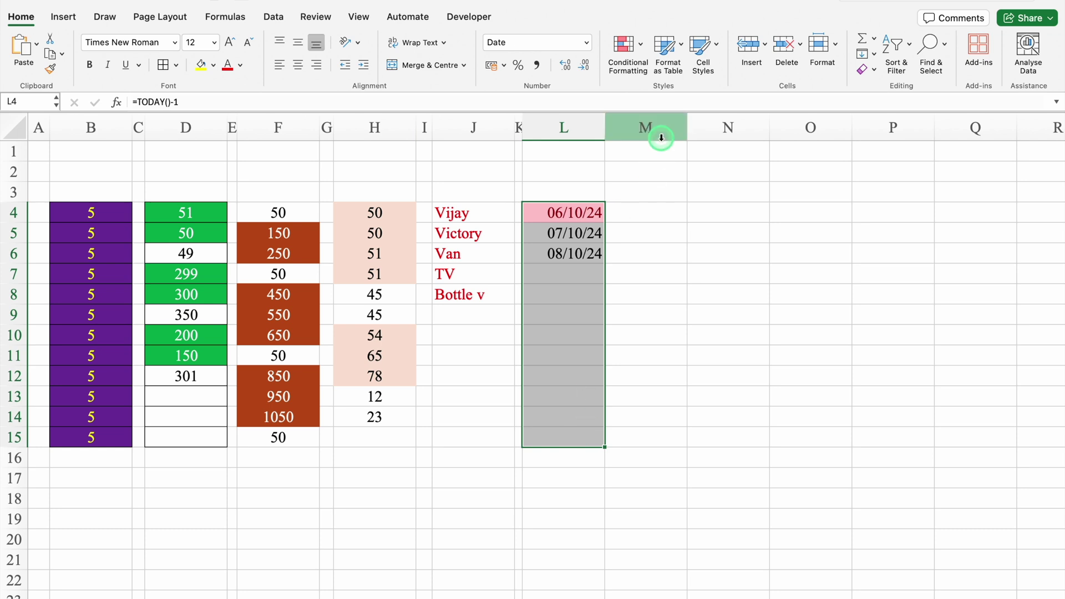
click(641, 40)
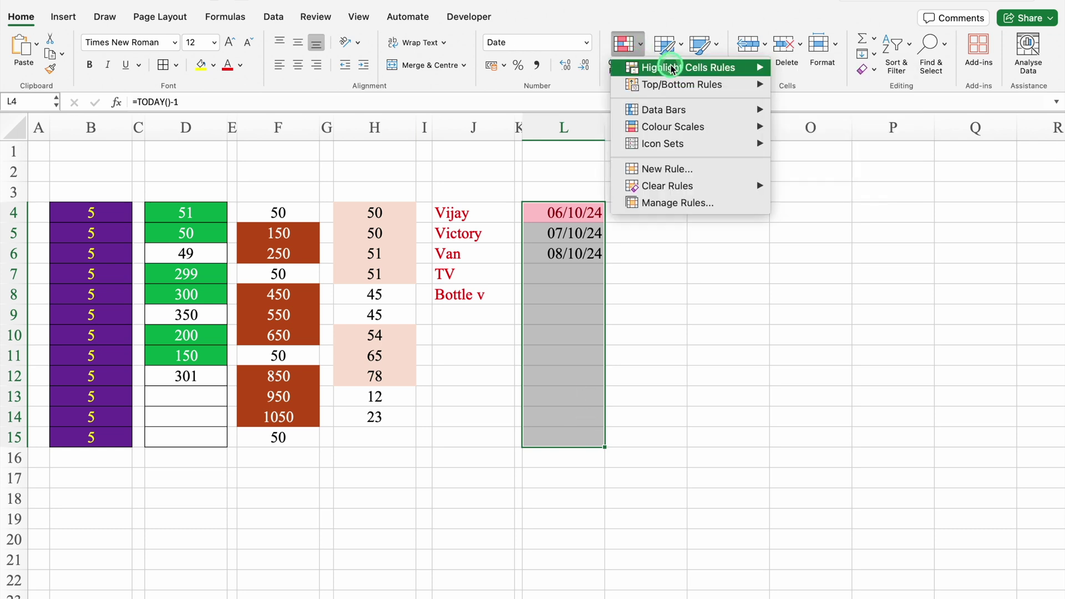
mouse_move(676, 67)
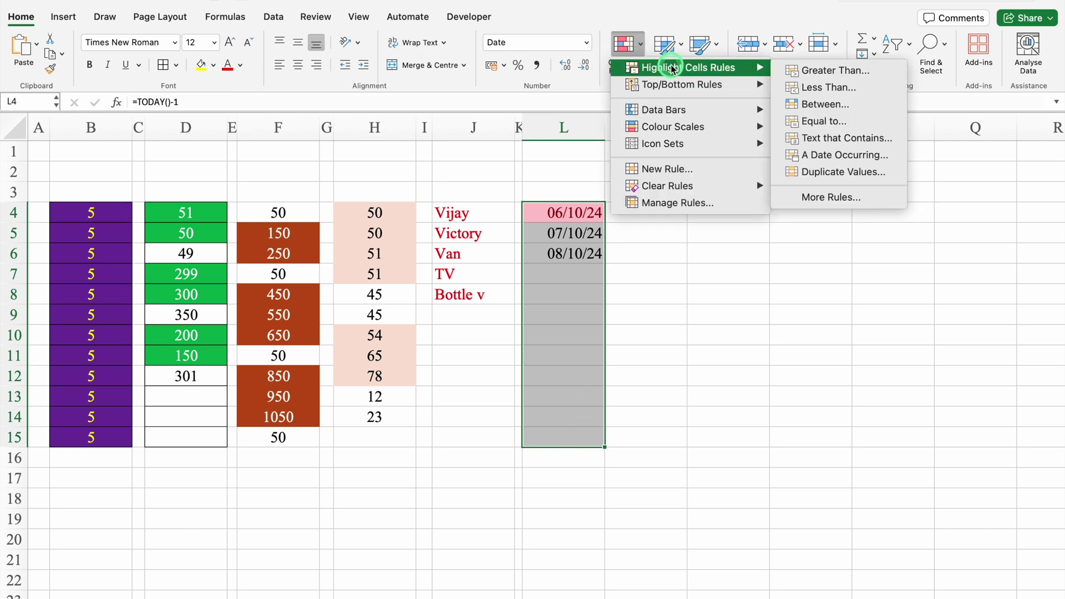
click(844, 155)
click(590, 198)
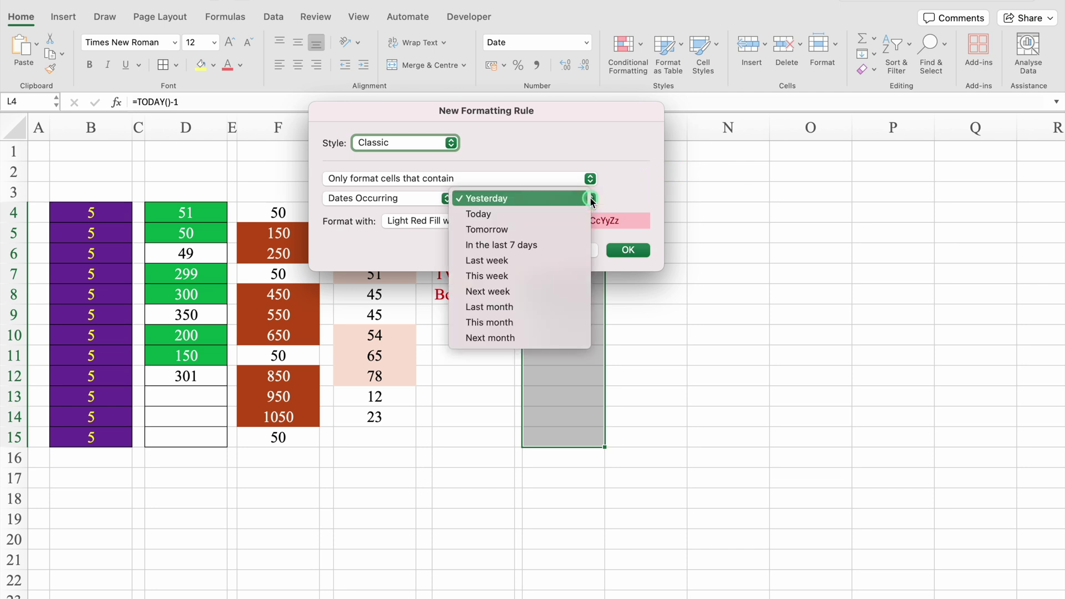
click(534, 215)
click(527, 222)
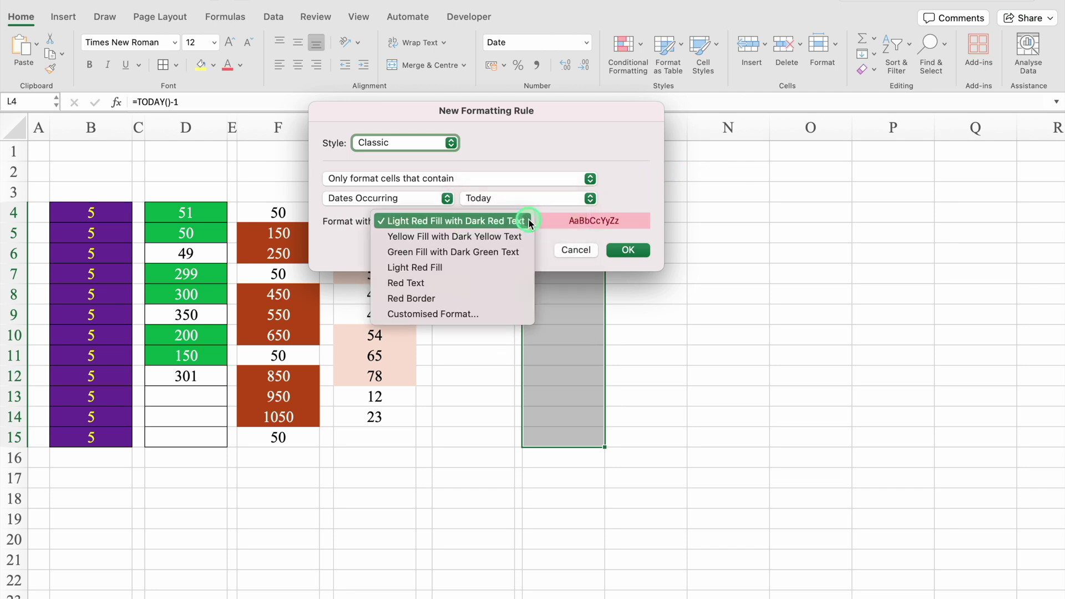
click(480, 238)
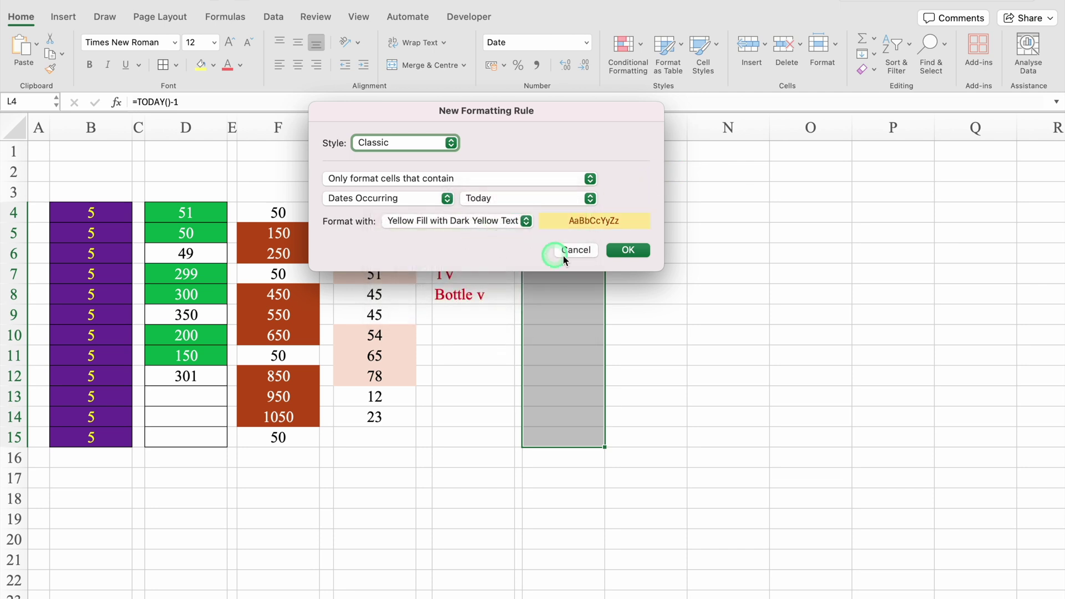
click(621, 252)
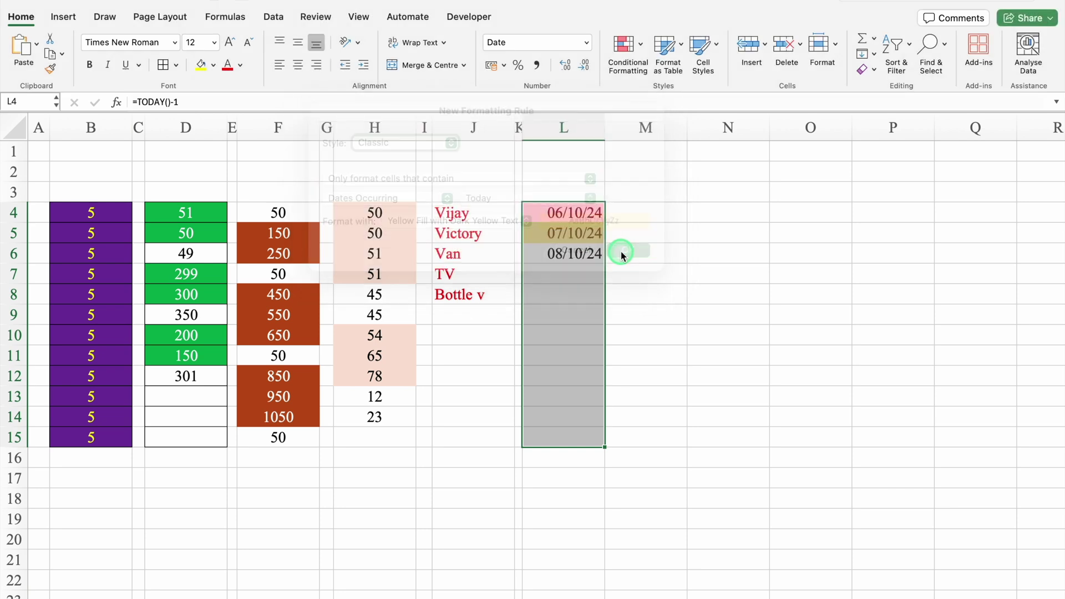
click(649, 310)
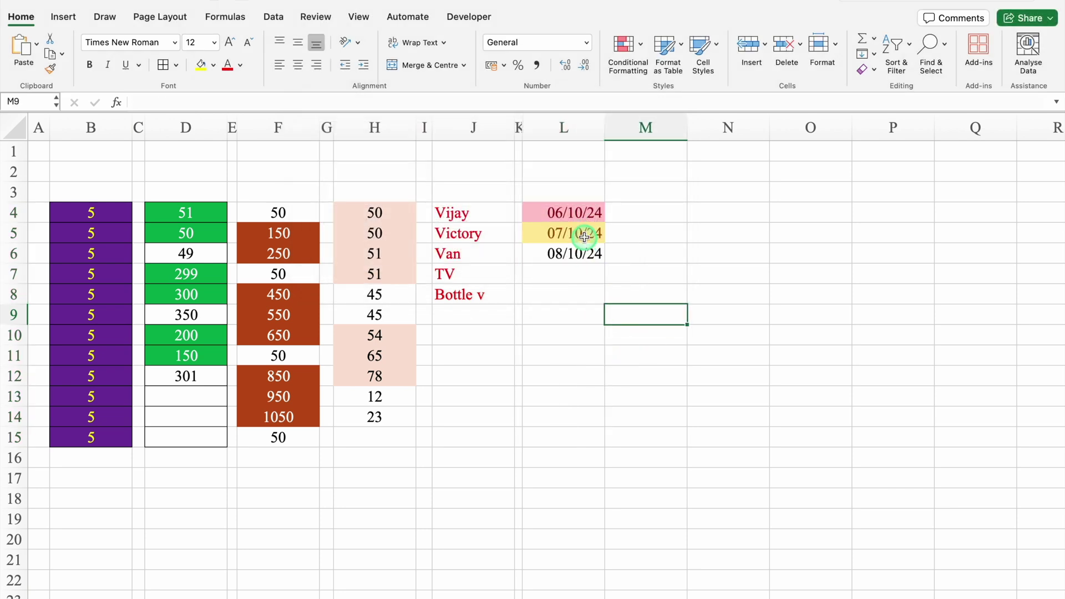
Step: Add a Tomorrow date-occurring rule to L4:L10, formatted as Green Fill with Dark Green Text
drag(577, 213, 577, 336)
click(635, 47)
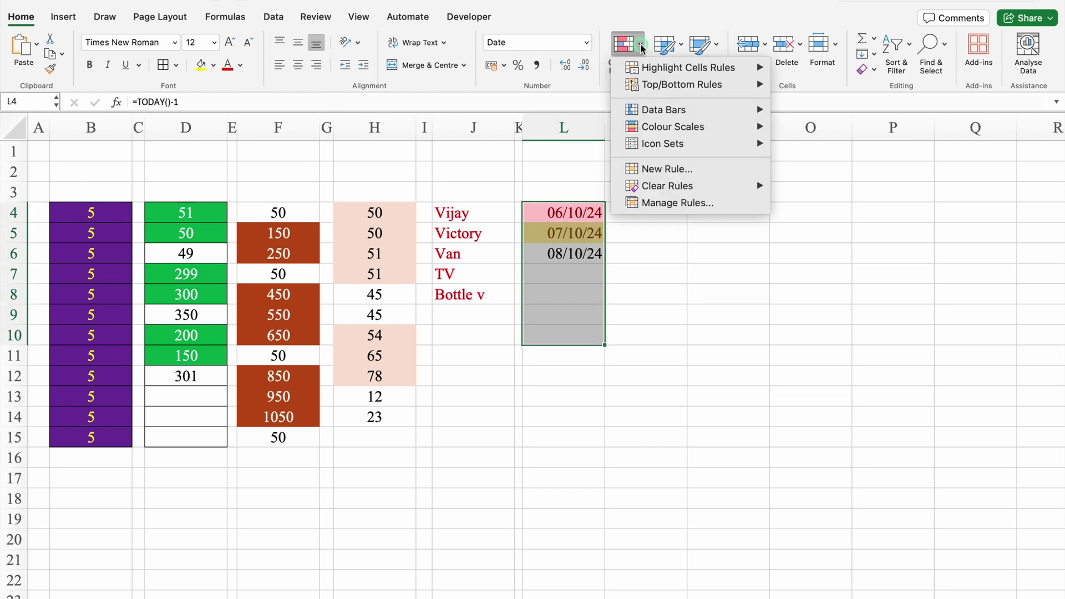
mouse_move(681, 69)
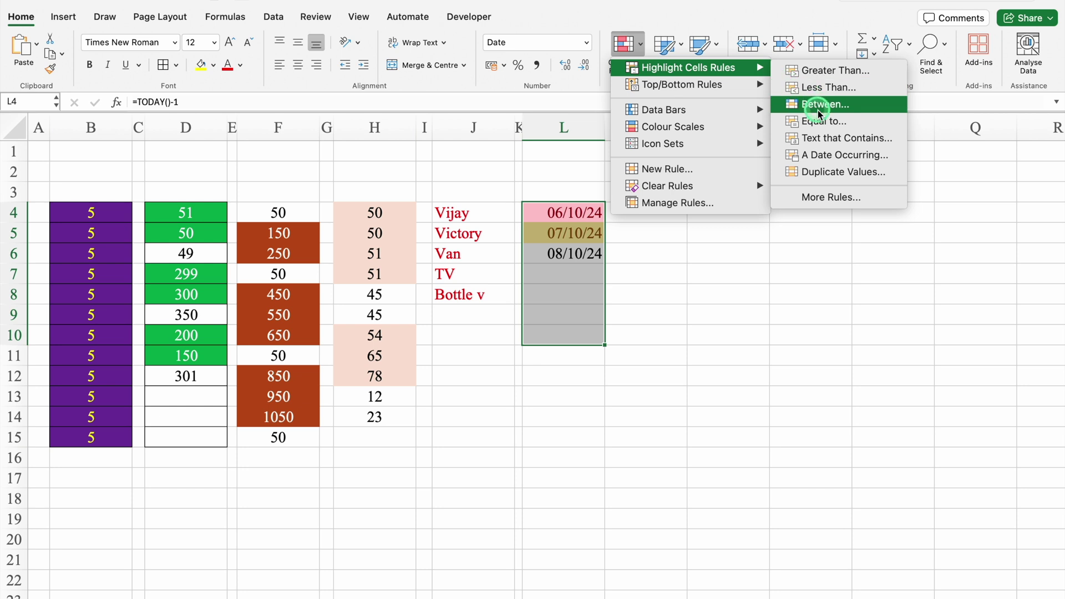
click(826, 158)
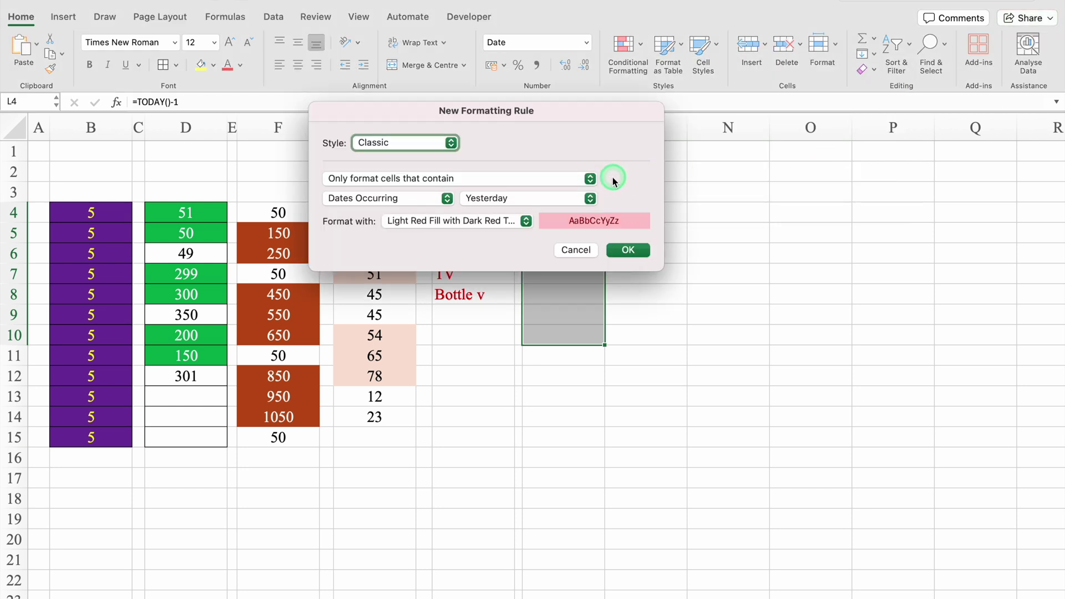
click(589, 198)
click(519, 229)
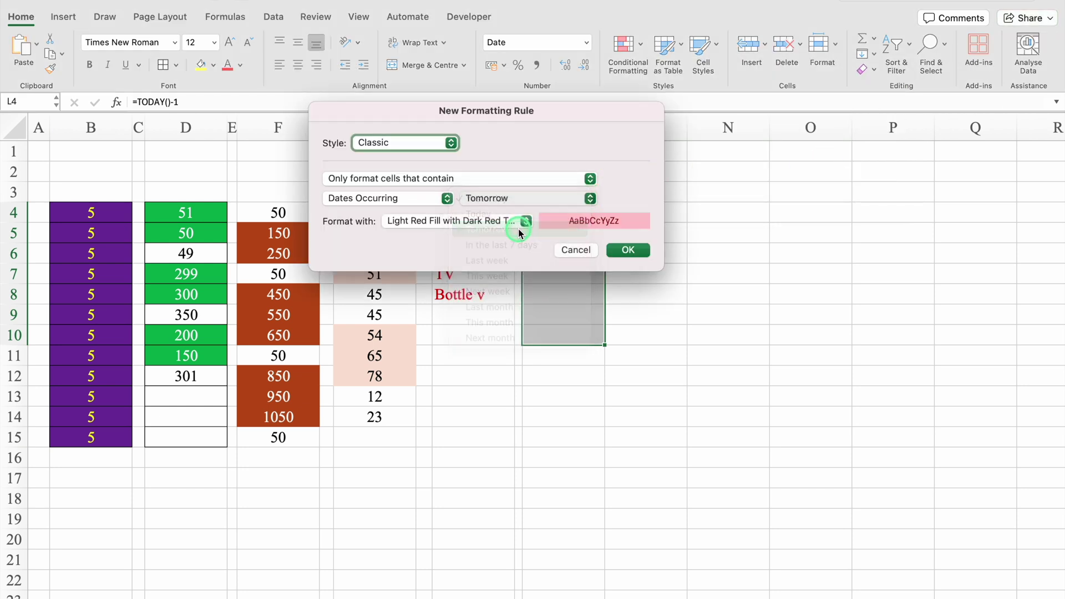
click(525, 221)
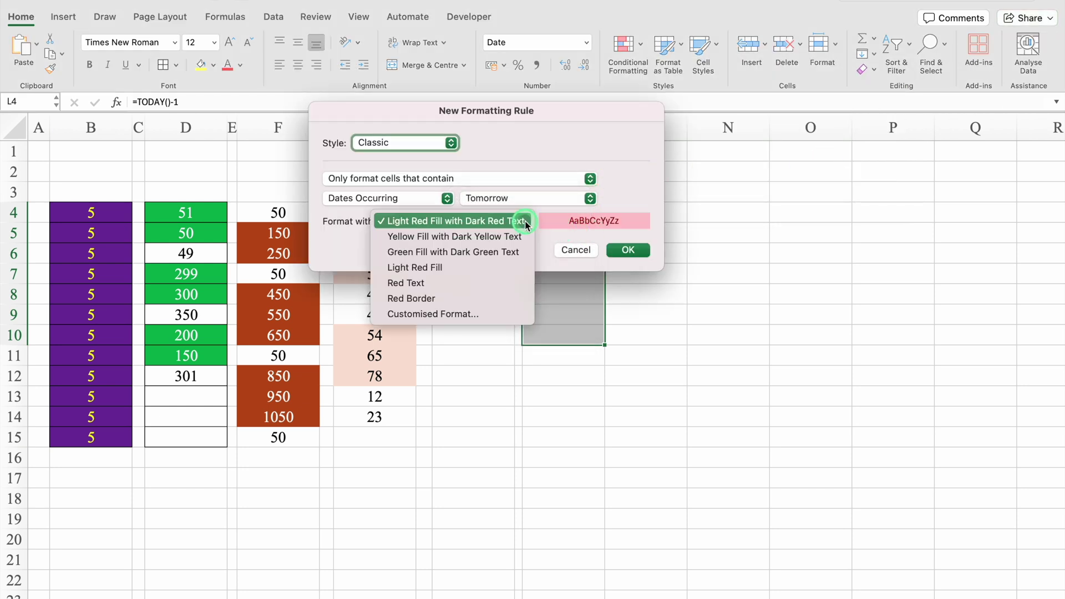
click(455, 251)
click(629, 250)
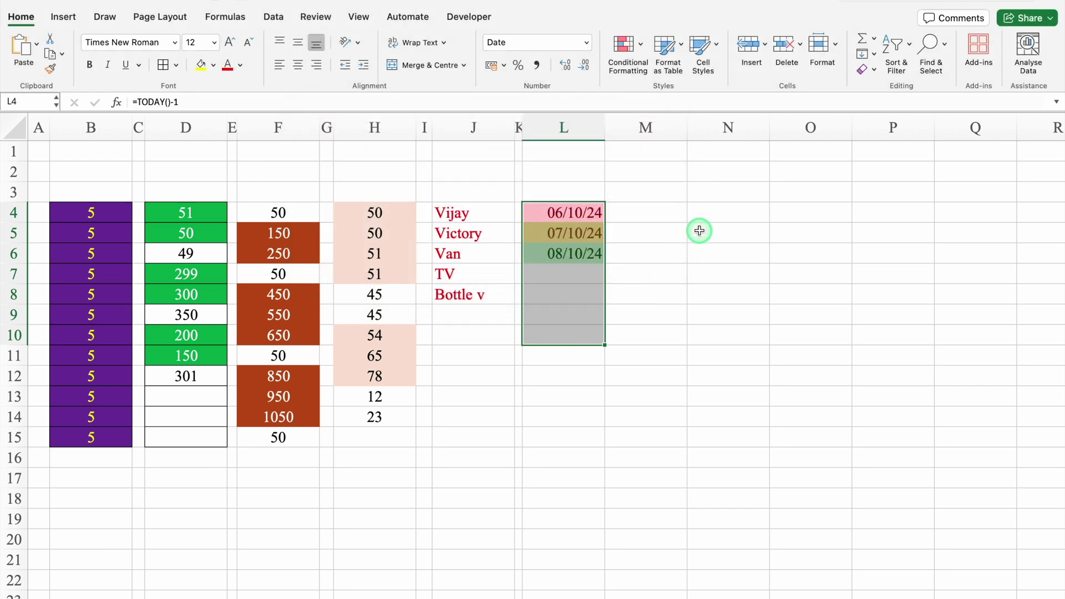
click(699, 232)
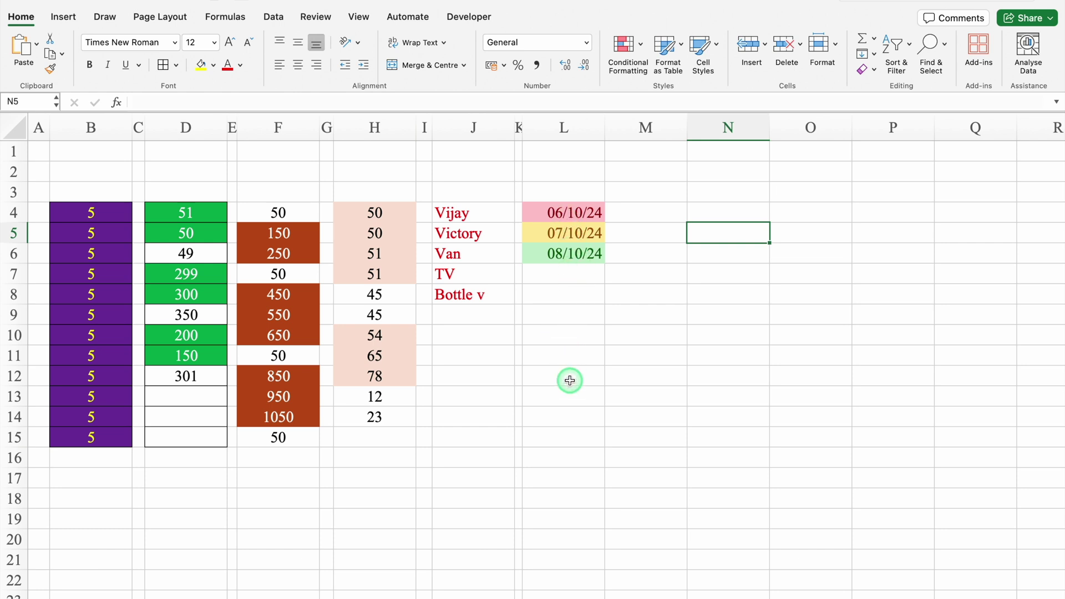
Step: Narrow spacer column M and add a duplicate values rule to N4:N16, formatted as Light Red Fill with Dark Red Text
click(637, 253)
drag(687, 127, 609, 126)
drag(643, 212, 646, 458)
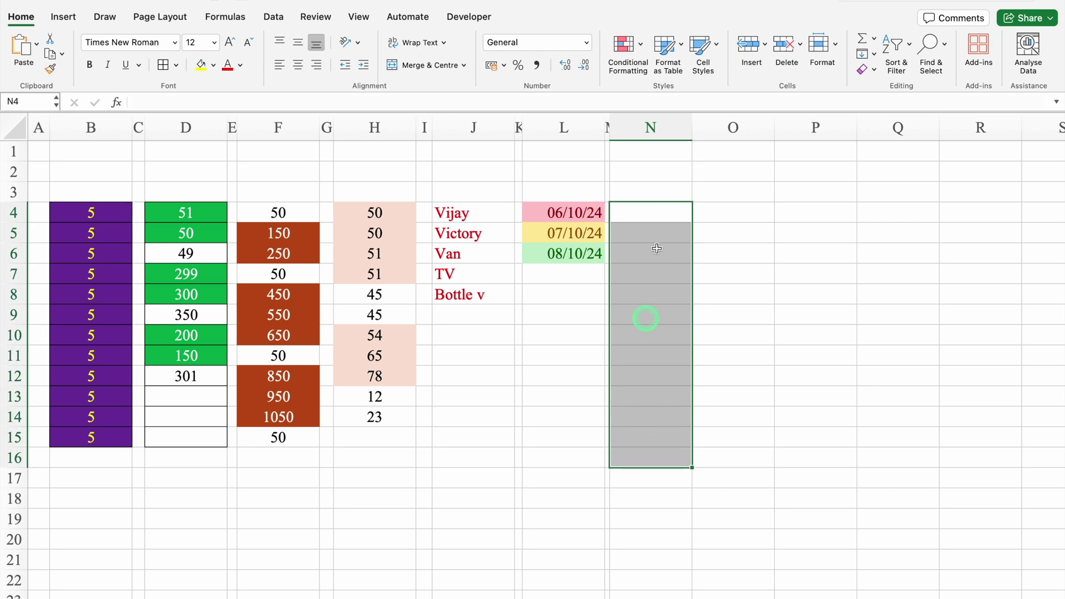
click(640, 48)
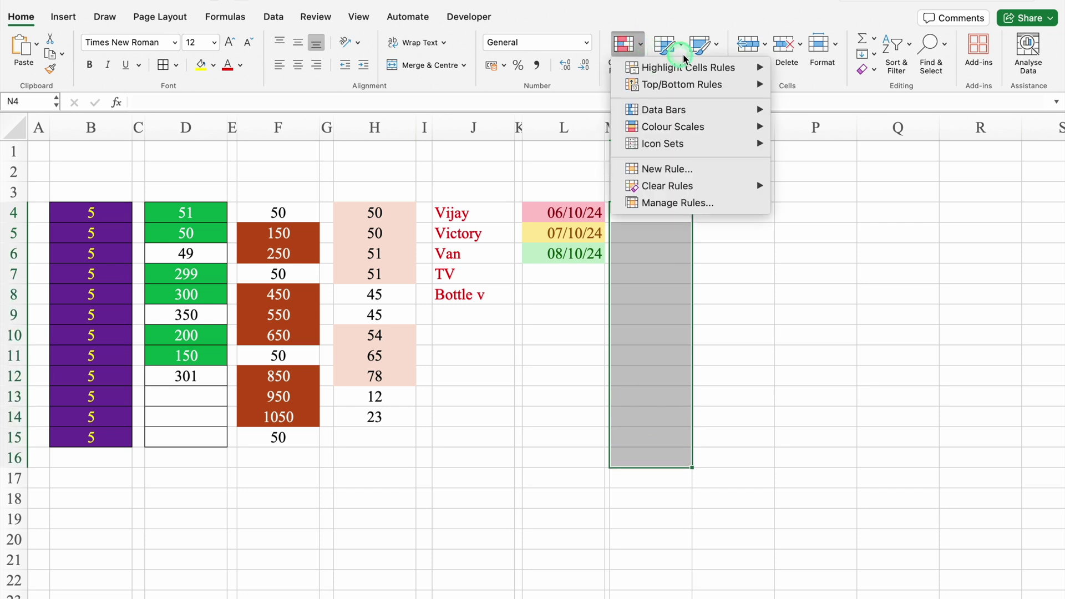
click(705, 69)
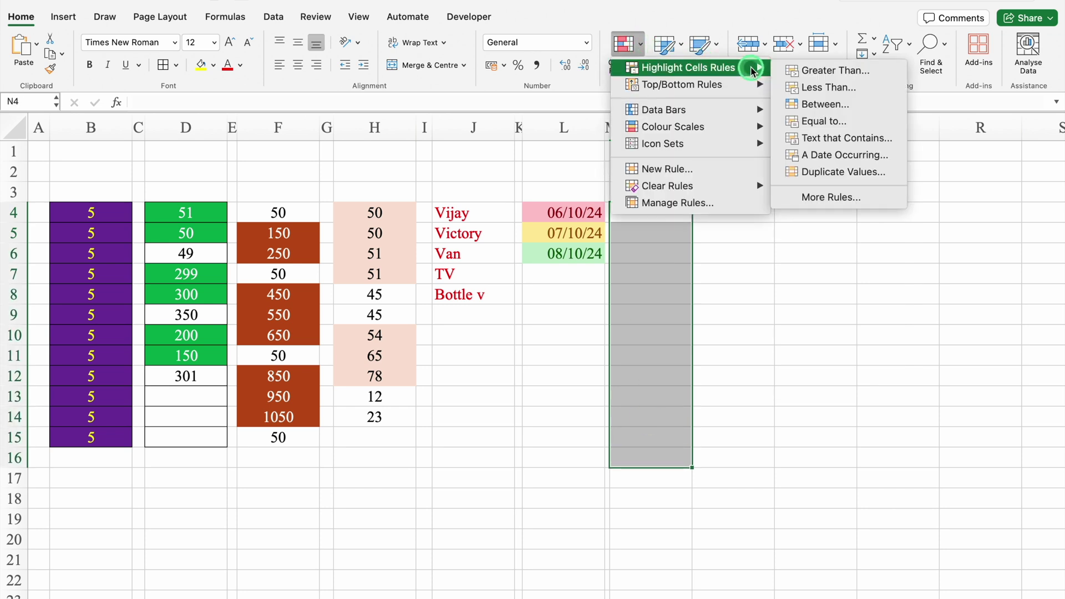
click(836, 174)
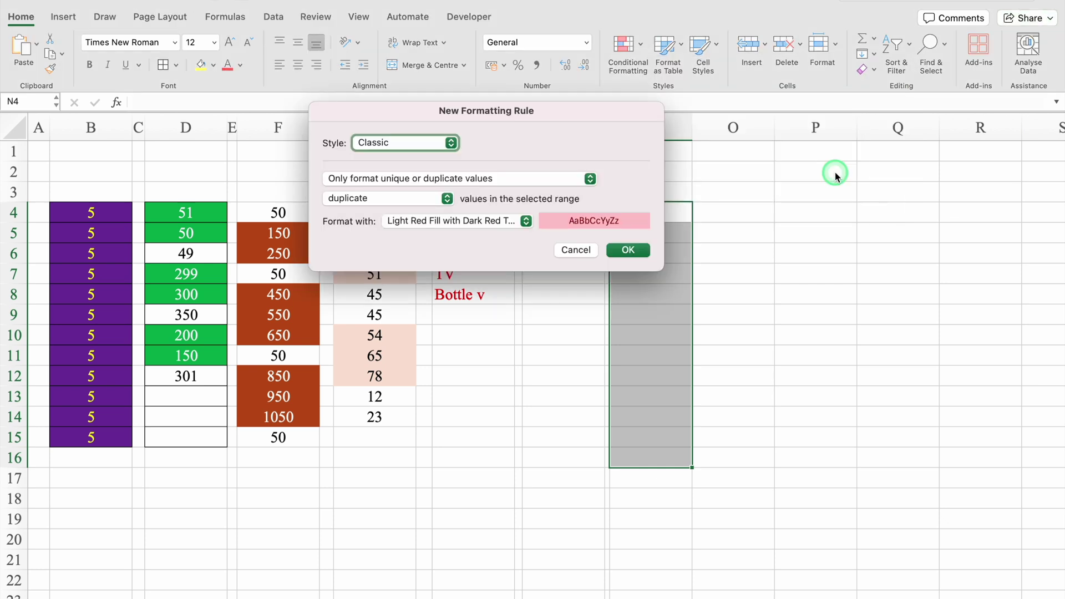
click(628, 250)
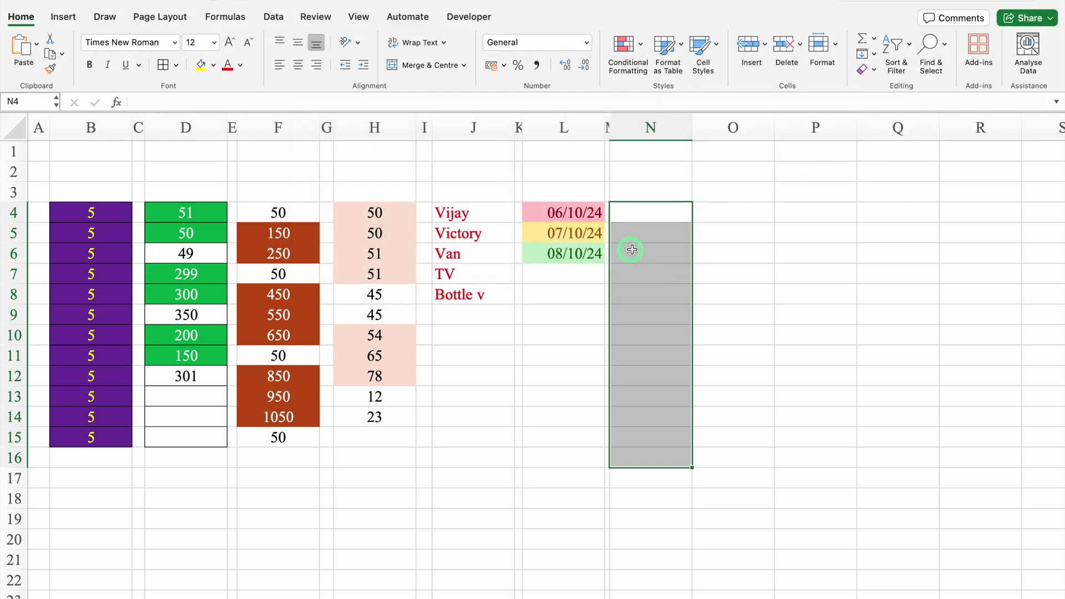
Step: Enter 50 in both N4 and N5
click(537, 519)
key(Return)
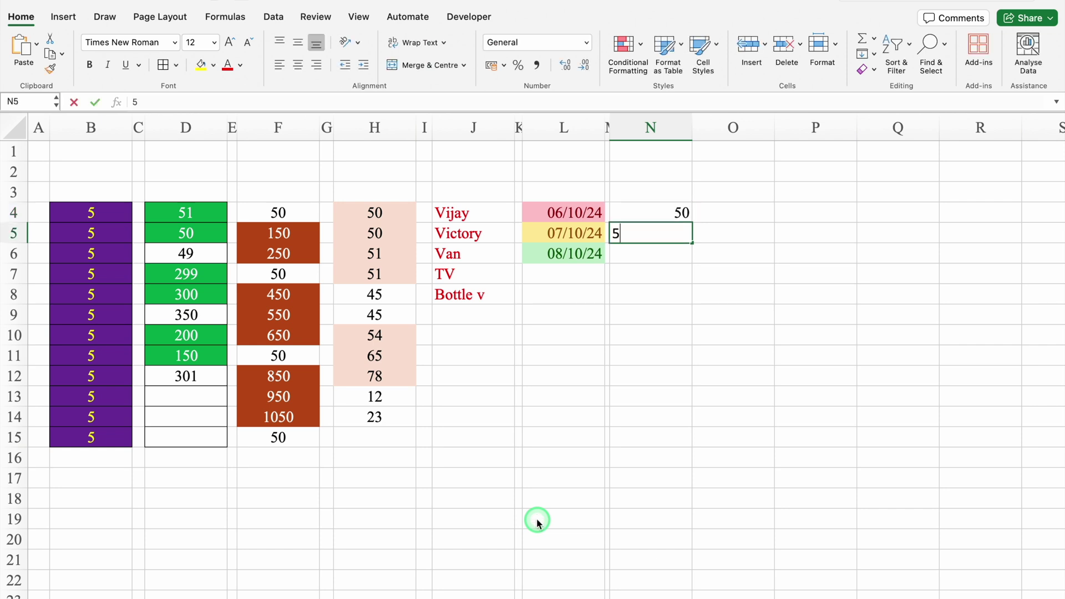
key(Return)
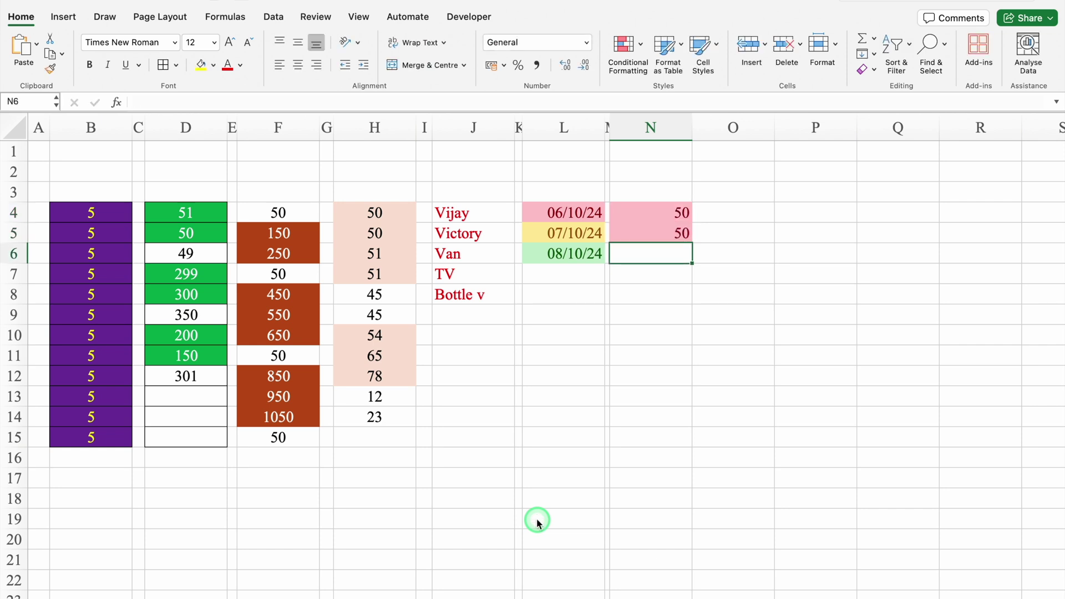
Step: Change N5 to 51 and enter 52, 51 and 50 in N6:N8
click(658, 234)
text(51)
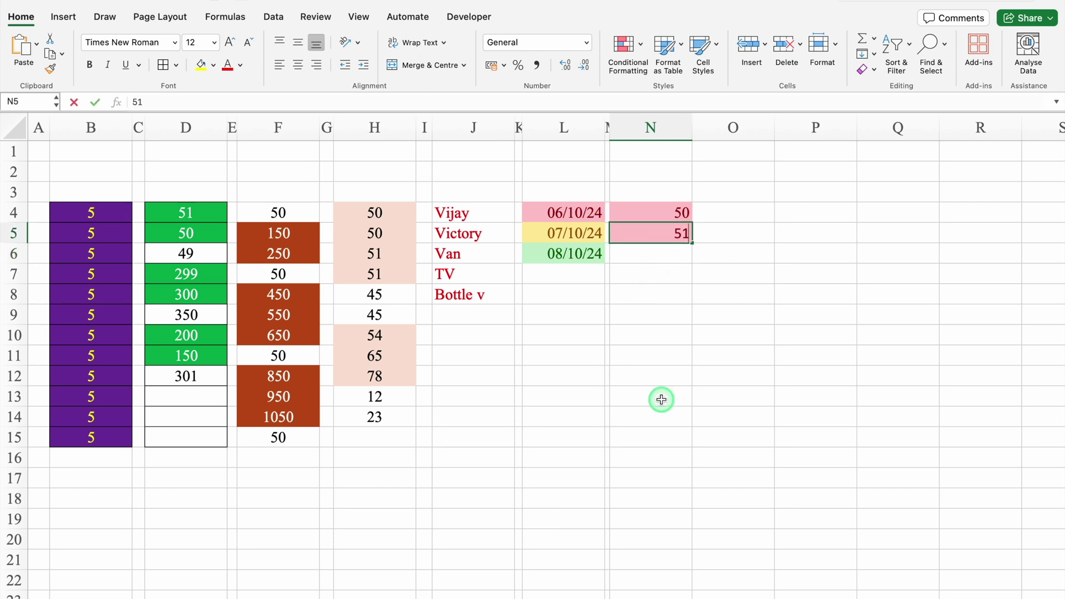
key(Return)
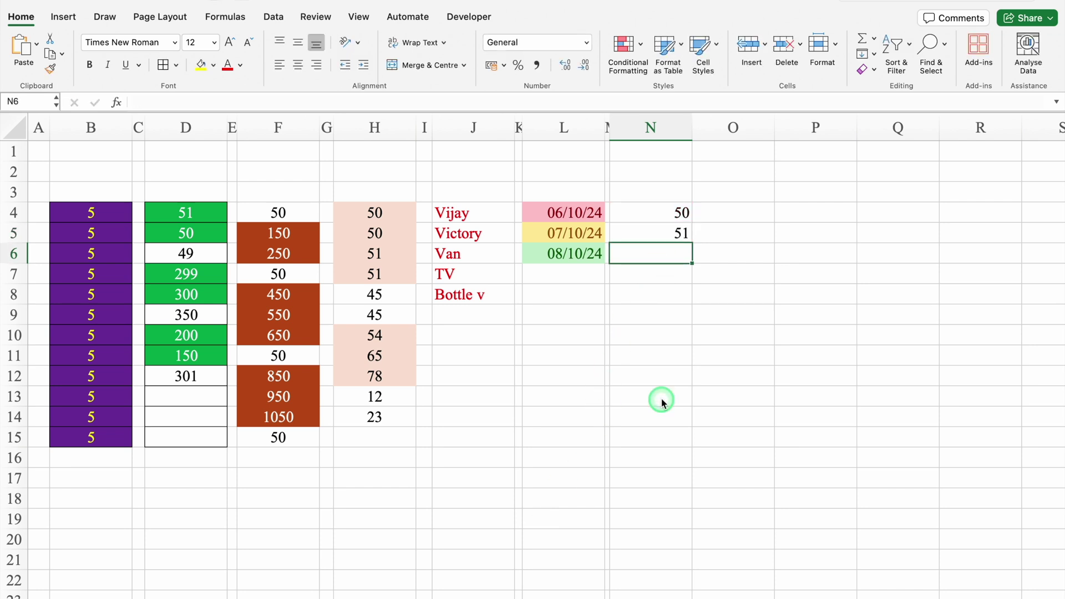
text(52)
key(Return)
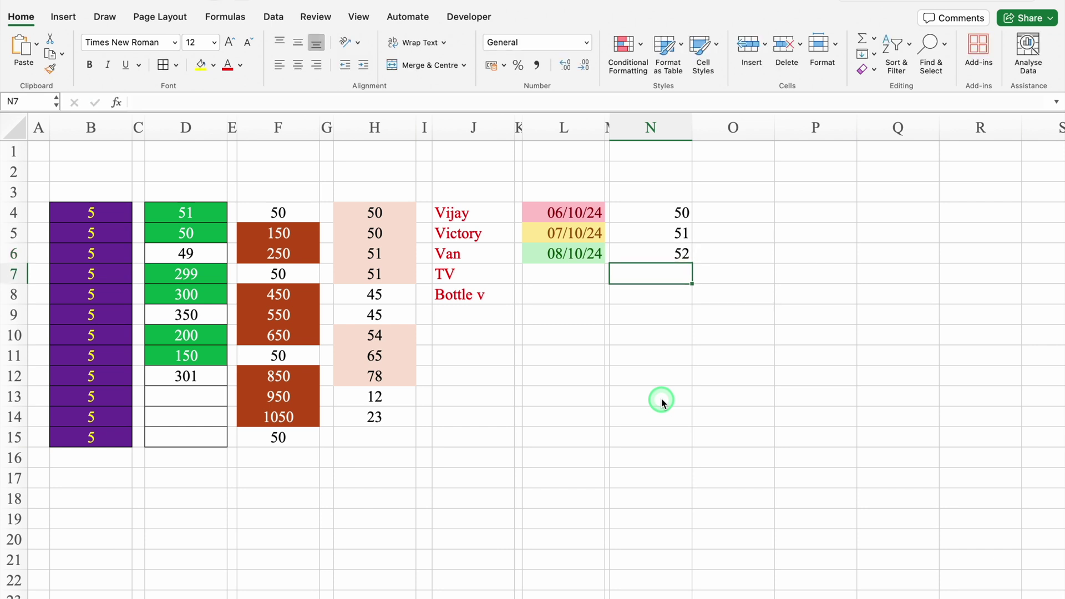
text(51)
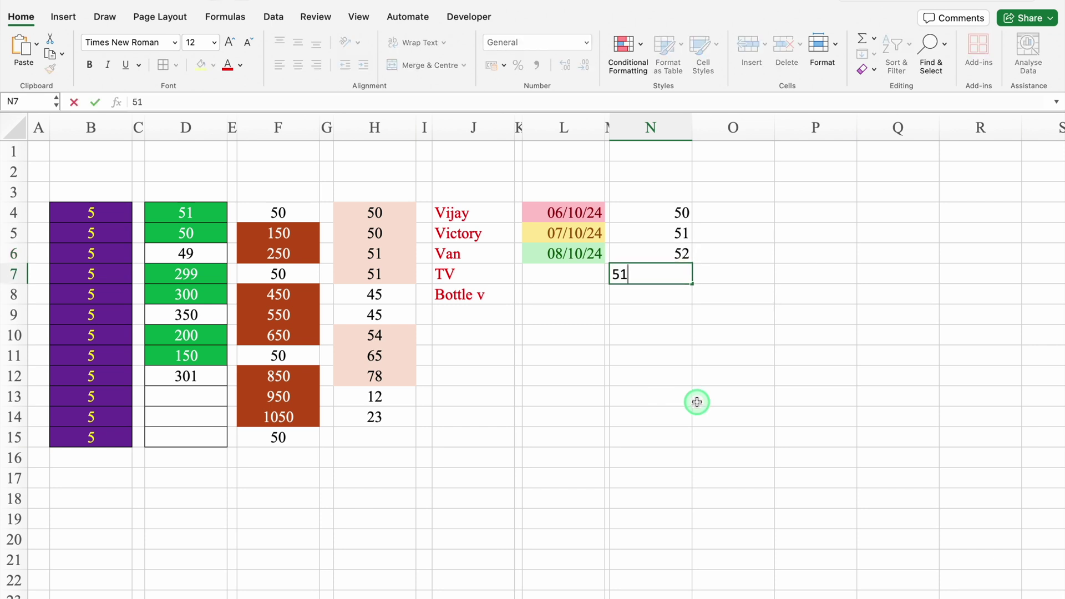
key(Return)
text(50)
key(Return)
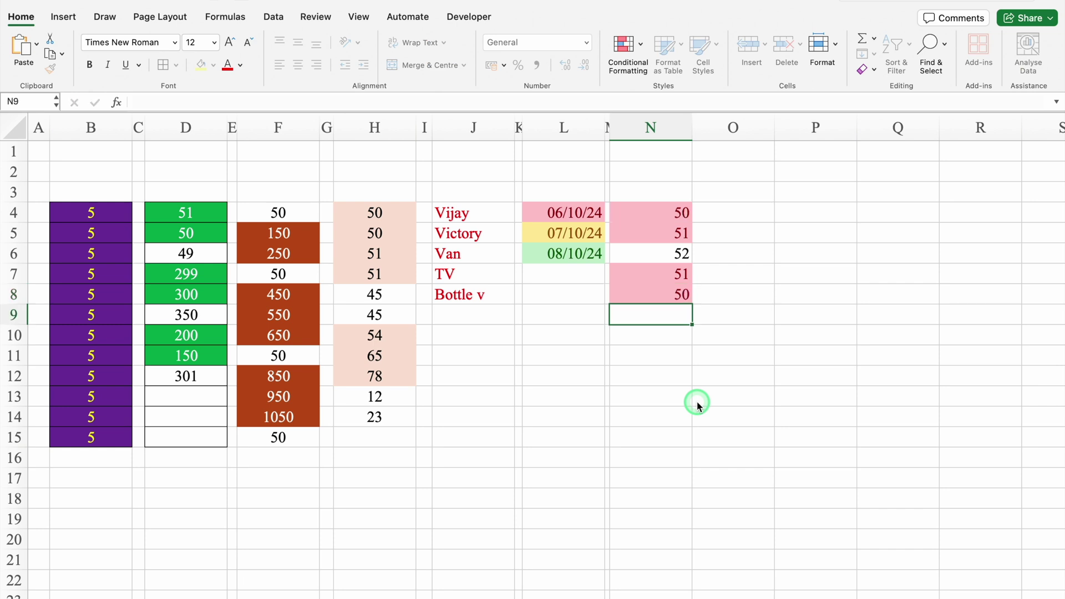
Step: Enter 67, 89, 98 and 67 in cells N9:N12
text(67)
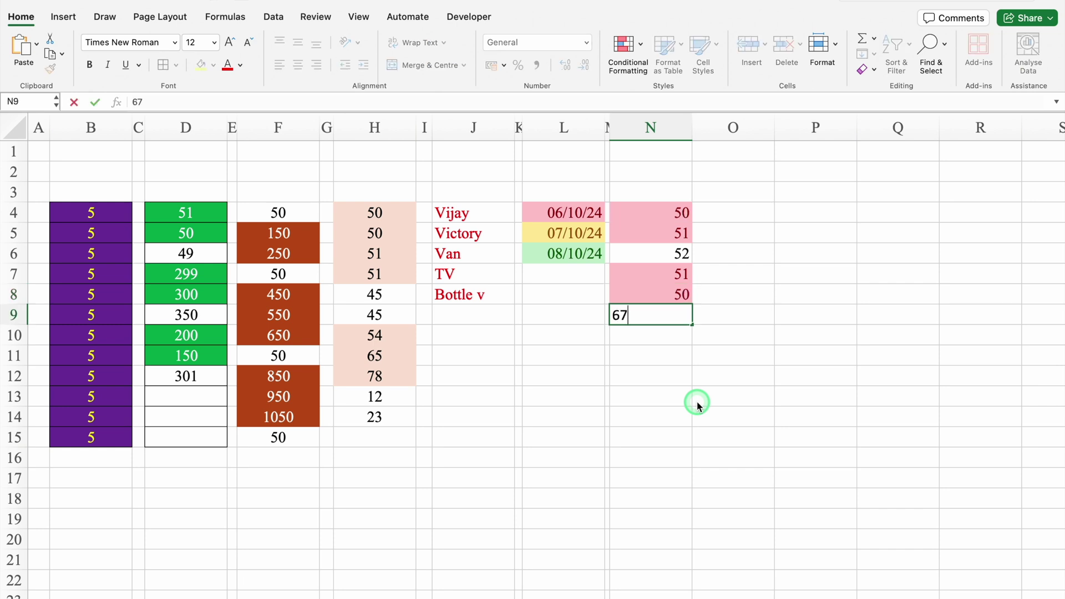
key(Return)
text(89)
key(Return)
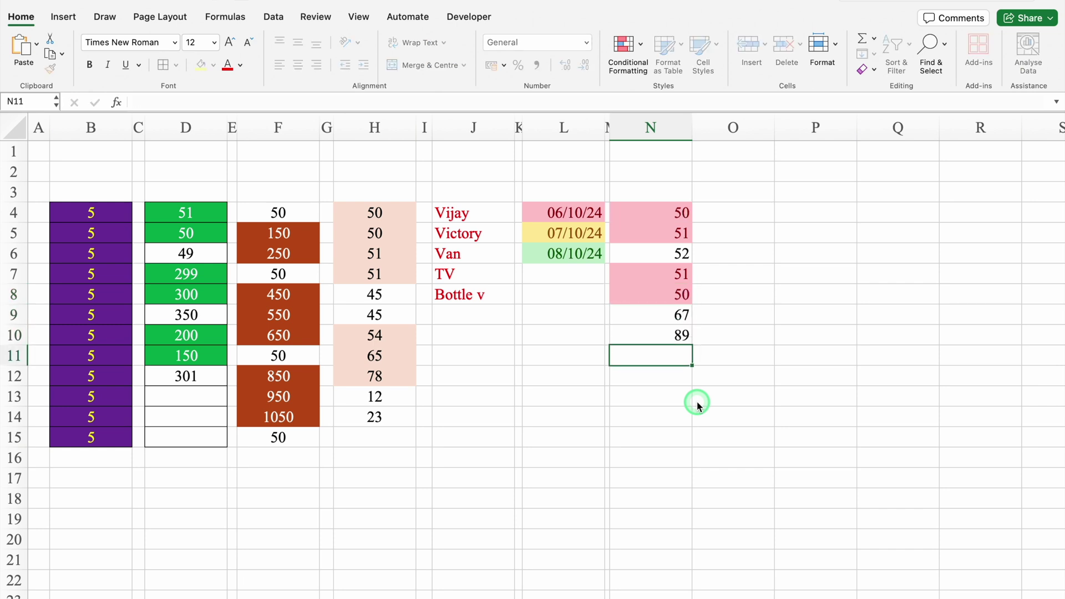
text(98)
key(Return)
text(67)
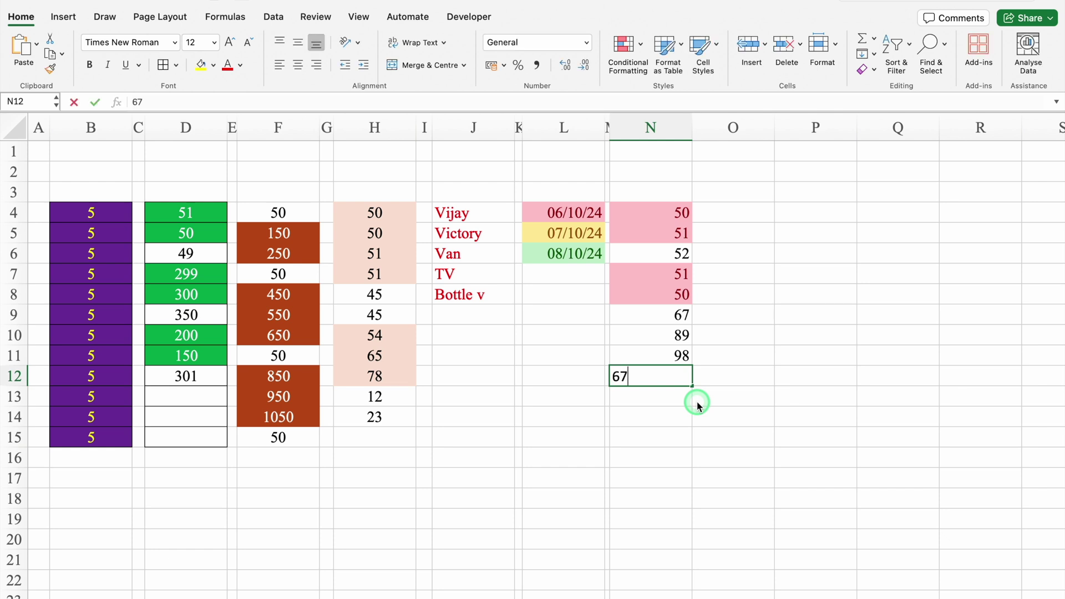
key(Return)
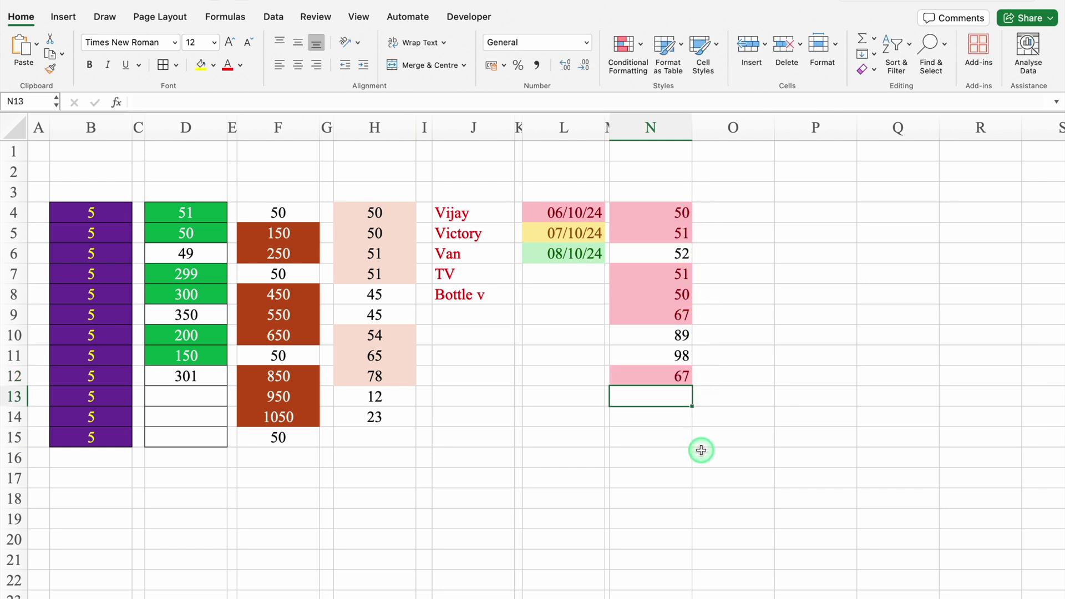
Step: Narrow spacer column O and add a unique values rule to P4:P13, formatted as Yellow Fill with Dark Yellow Text
drag(775, 128, 700, 146)
drag(742, 212, 745, 391)
click(640, 44)
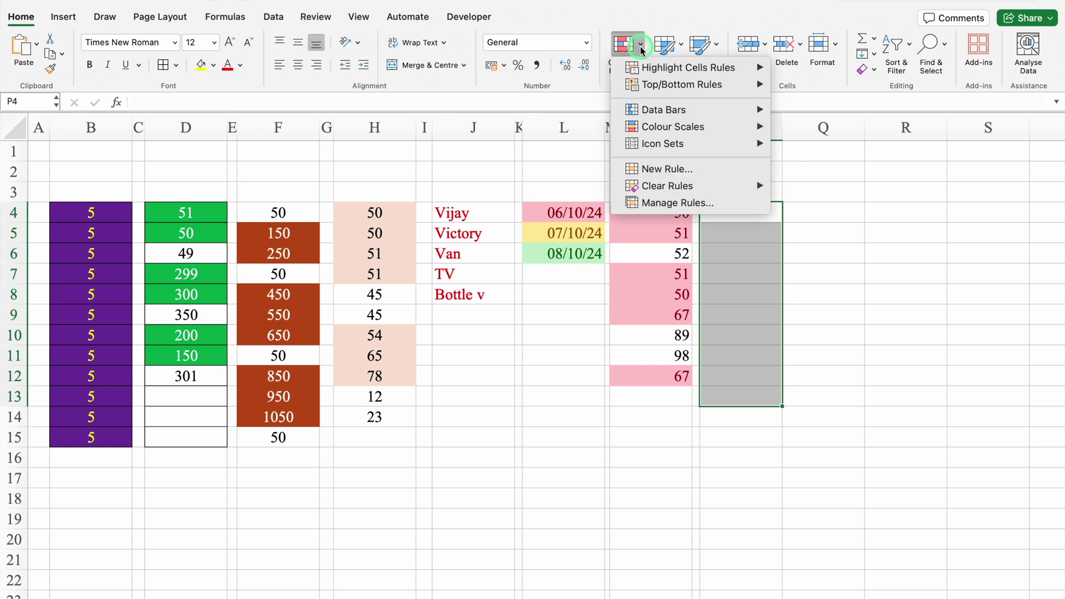
click(665, 69)
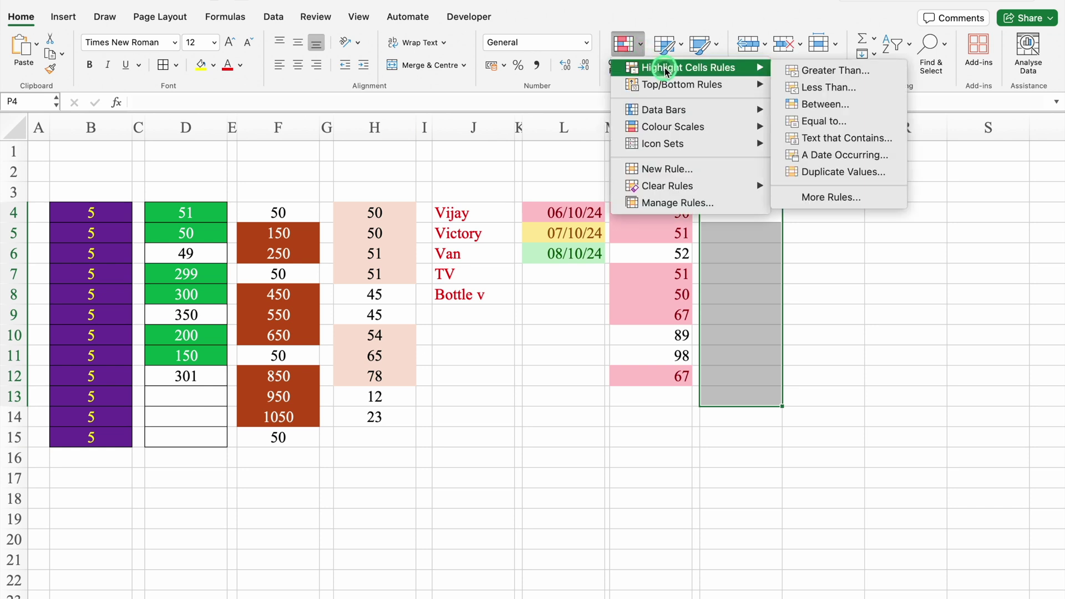
click(842, 172)
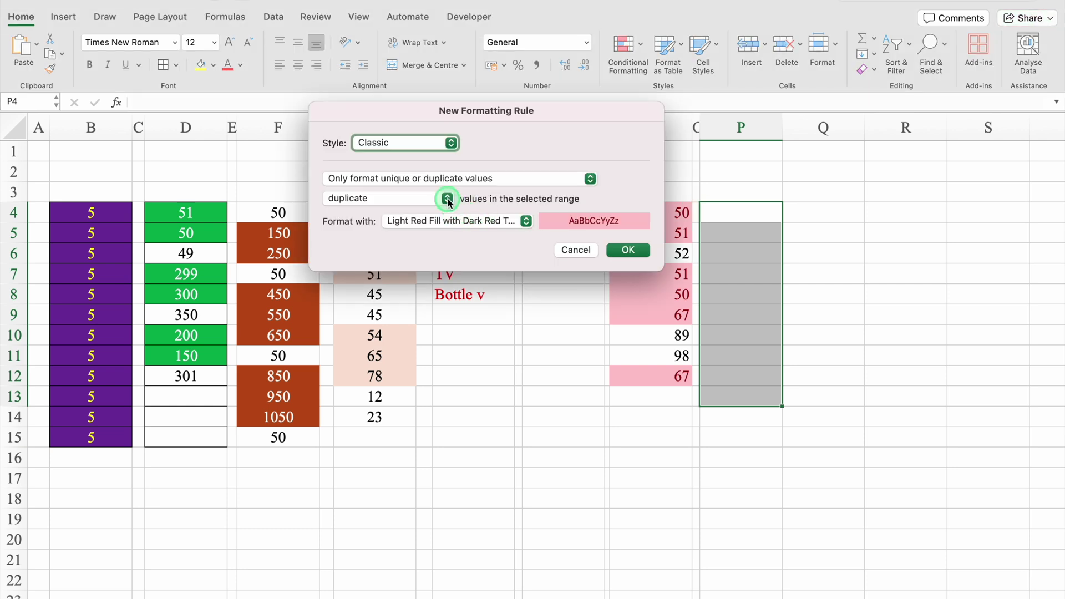
click(446, 198)
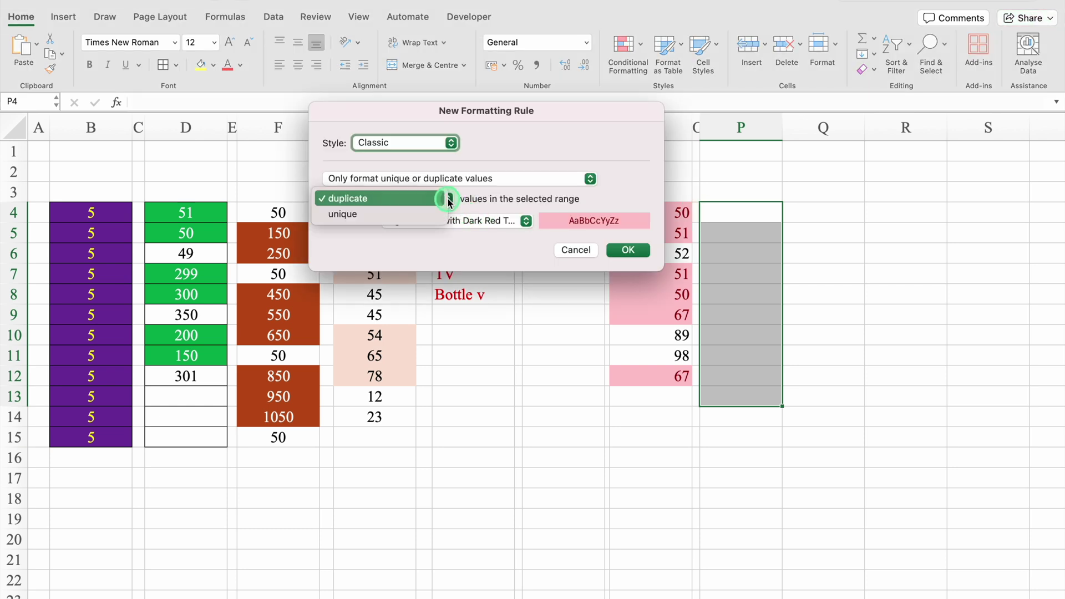
click(421, 213)
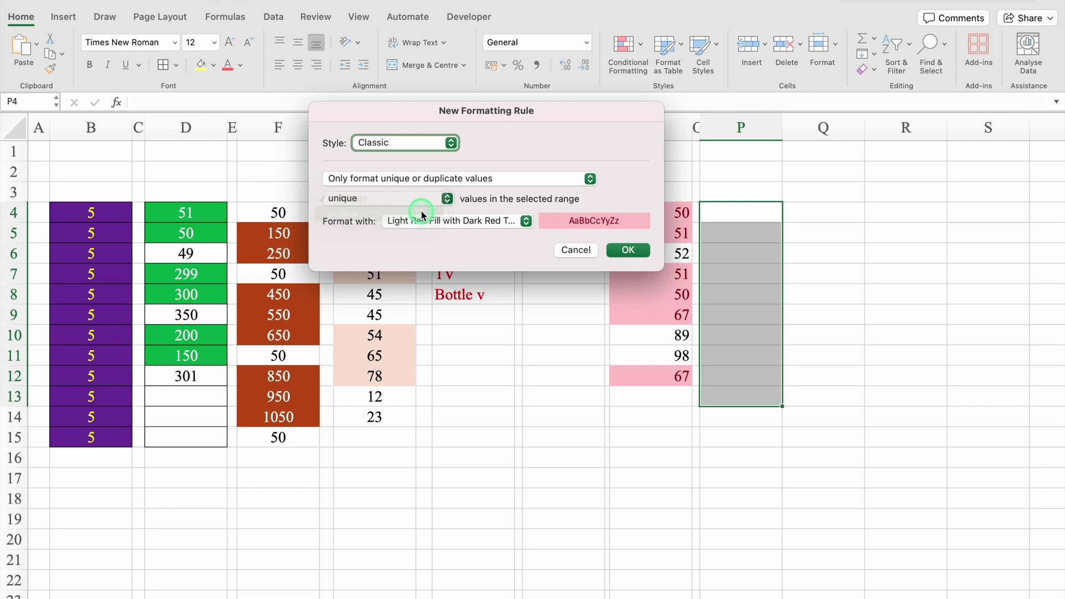
click(525, 221)
click(475, 240)
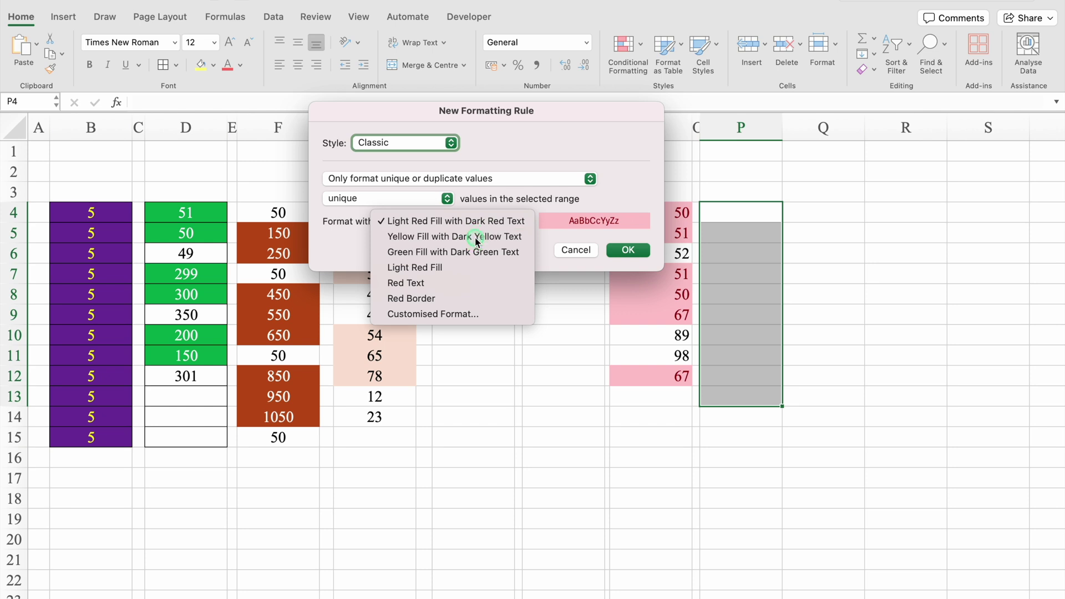
click(623, 251)
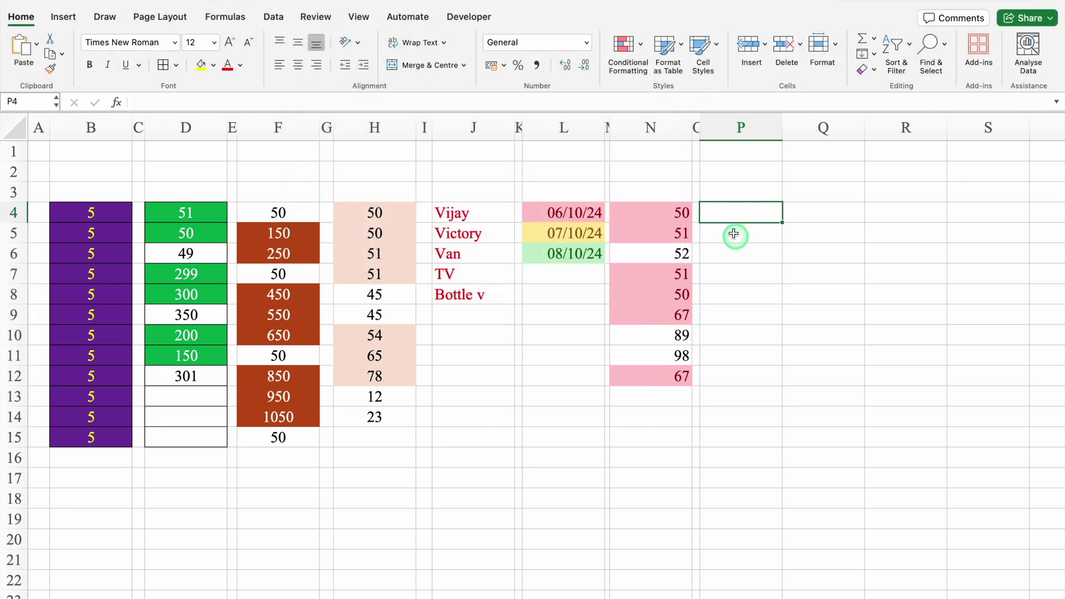
Step: Enter 50, 51, 52, 51, 50, 67, 89, 98 and 67 in cells P4:P12
text(50)
key(Return)
text(51)
key(Return)
text(52 51 )
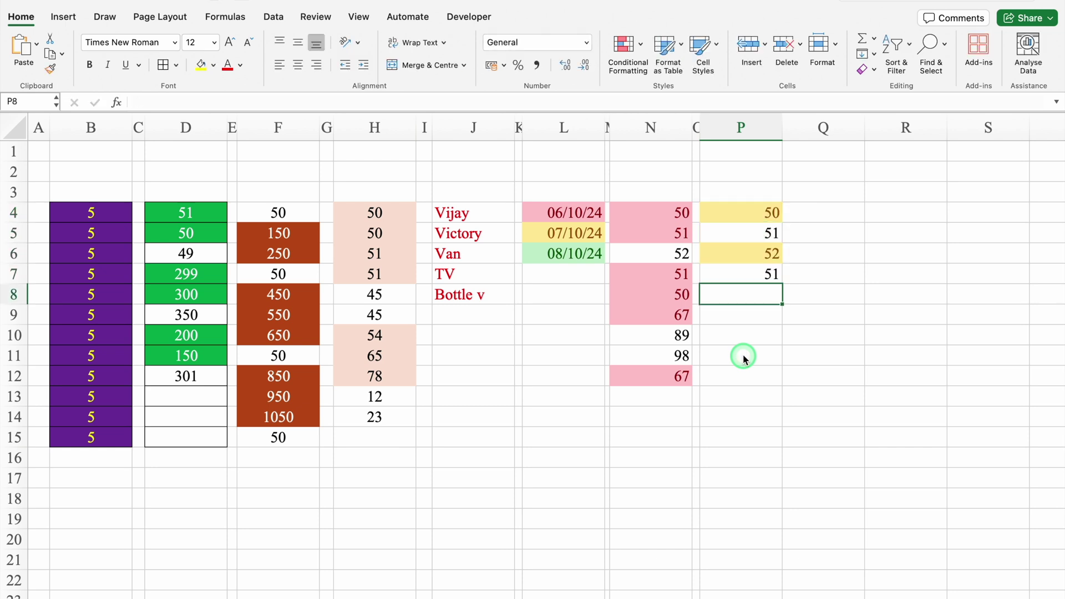
text(50 67 89 98 67)
click(802, 423)
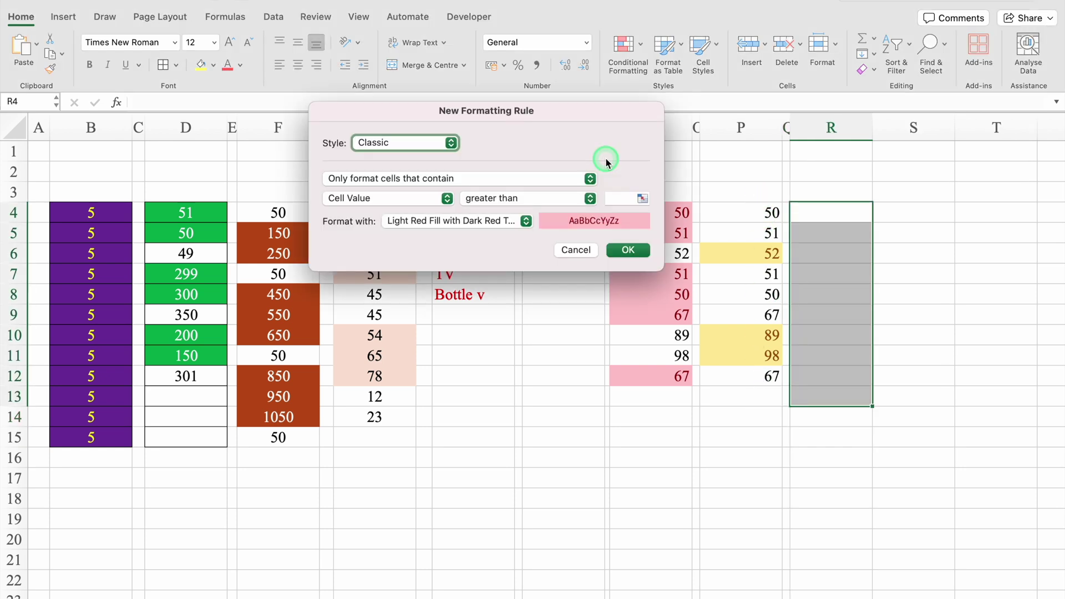
click(574, 250)
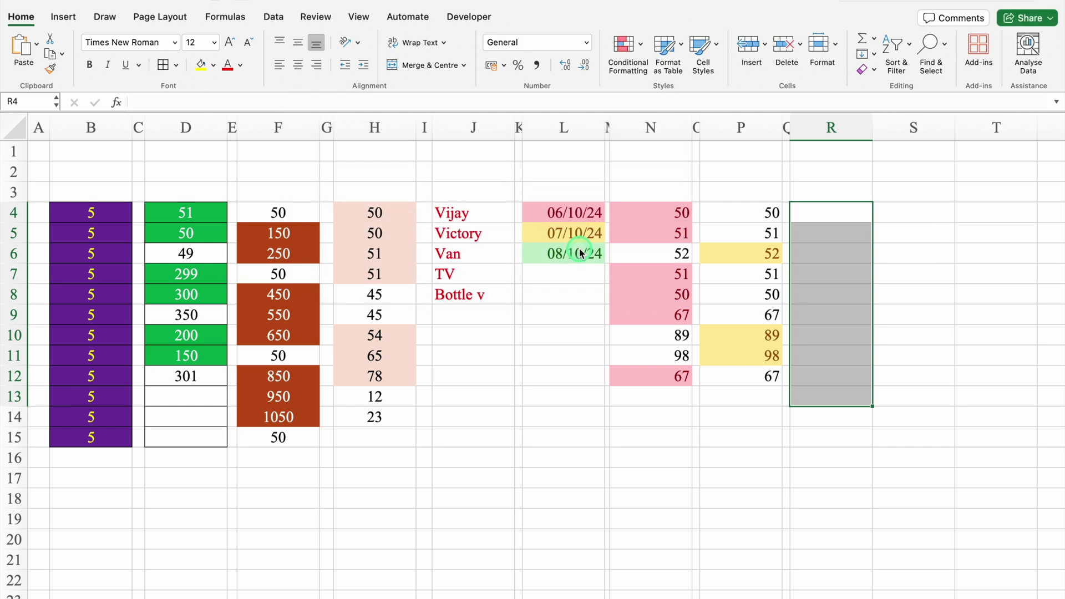
click(637, 43)
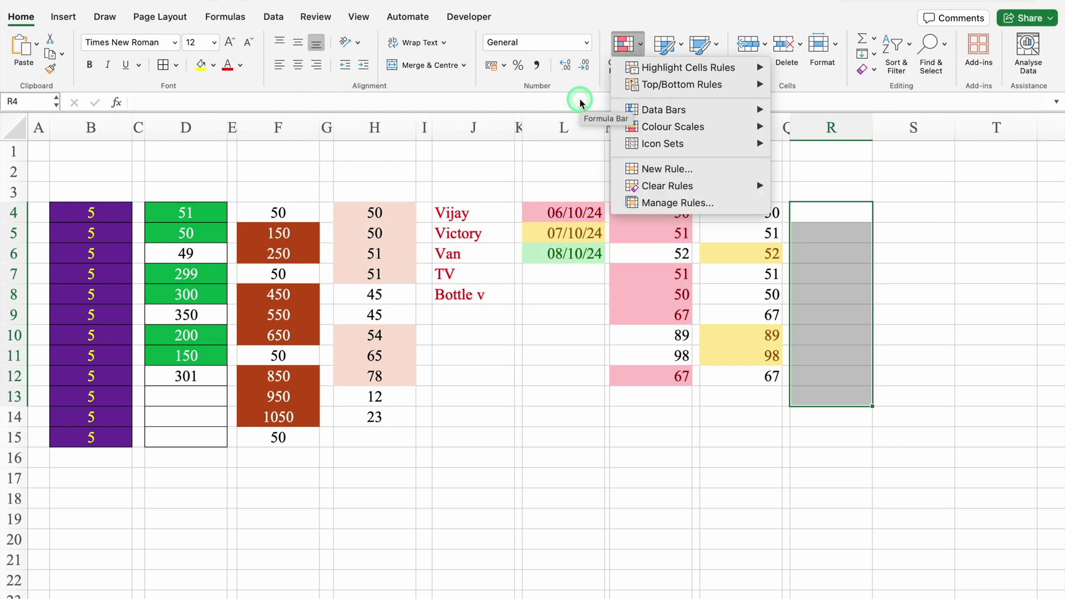
mouse_move(688, 85)
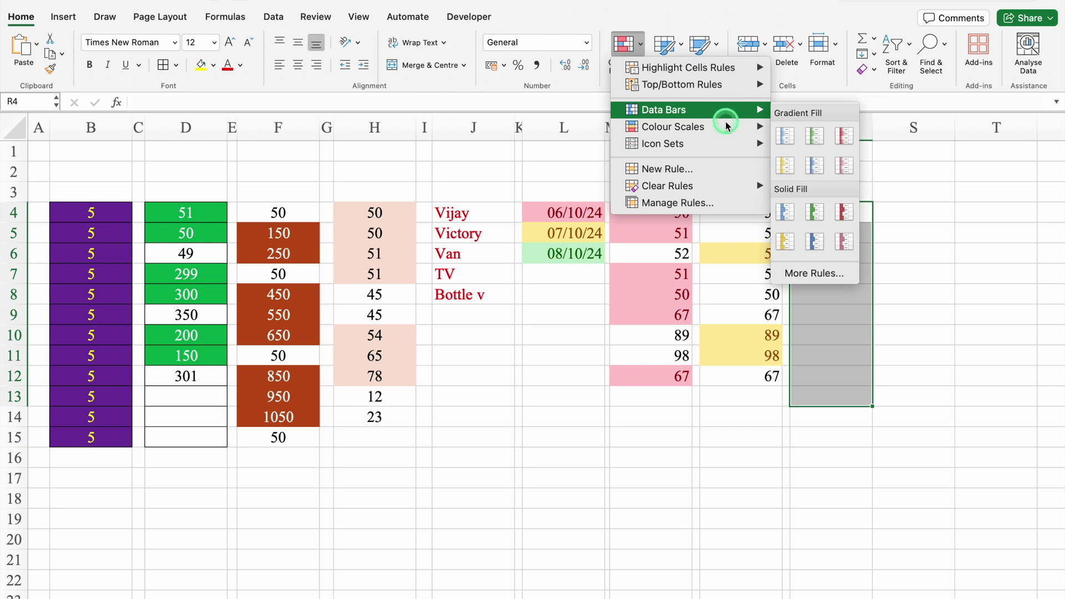
mouse_move(726, 132)
mouse_move(724, 154)
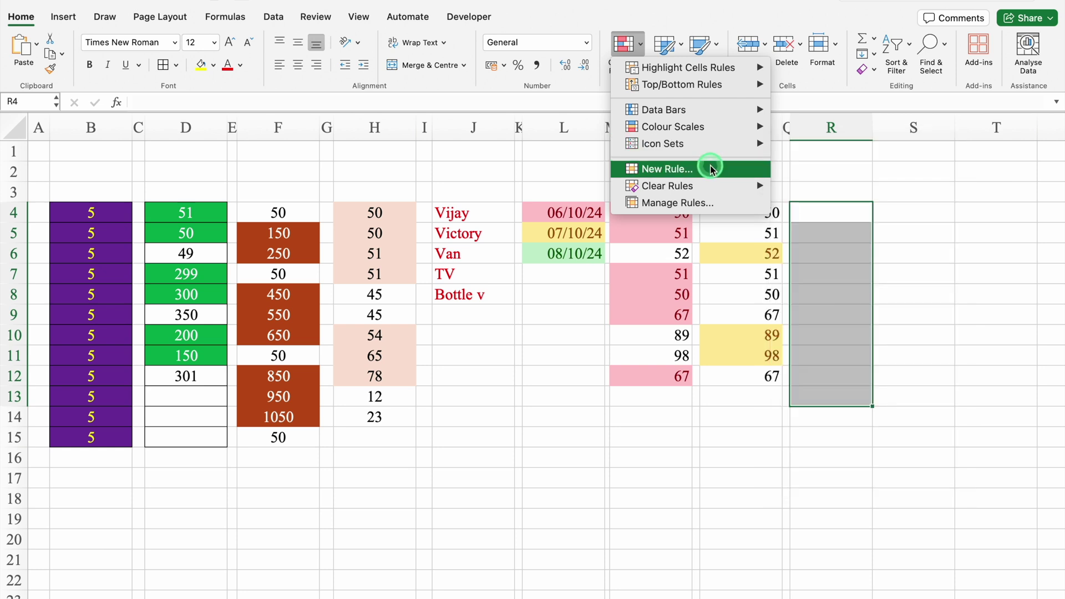
click(744, 169)
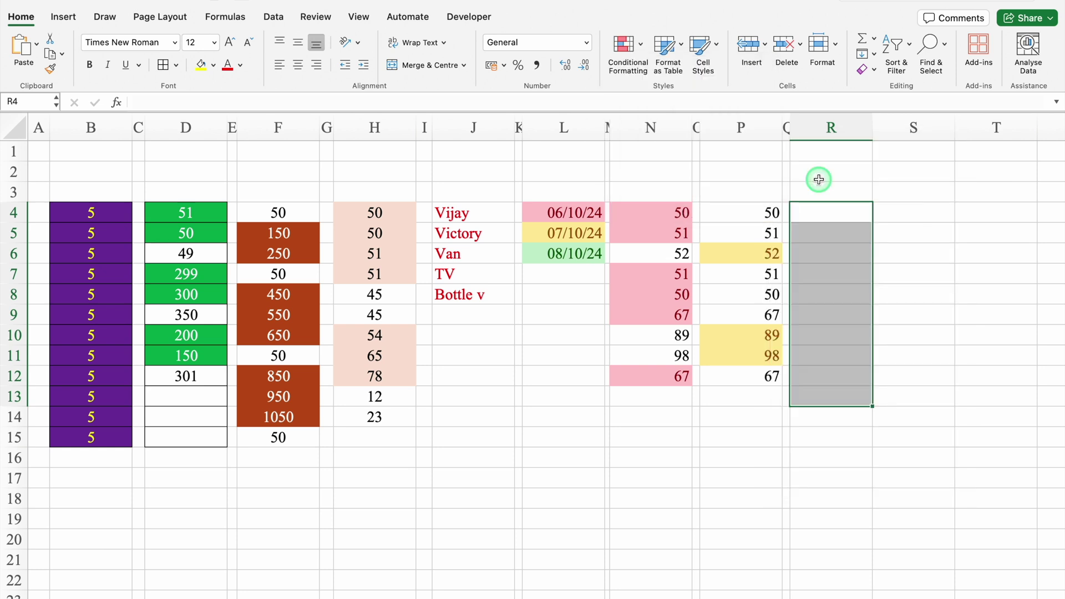